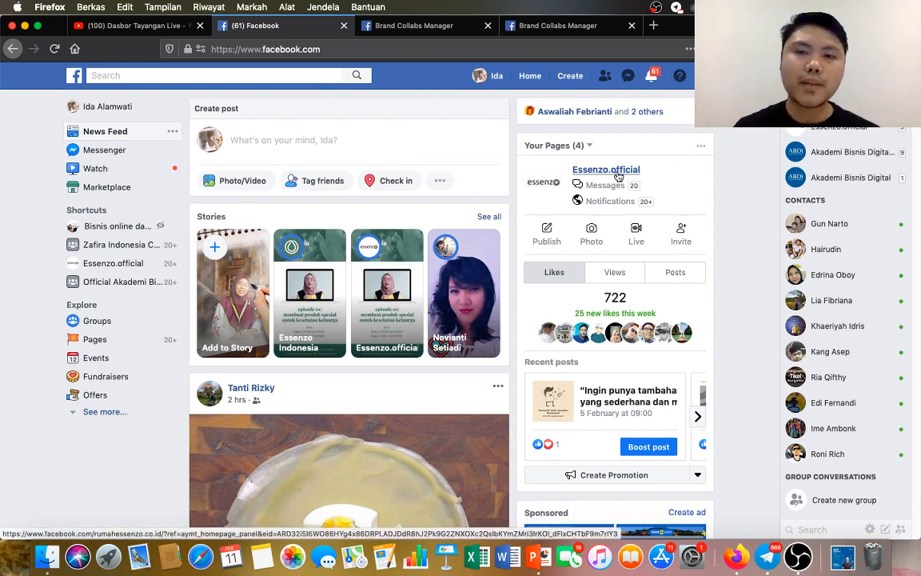
Open the Essenzo.official page and go to its publishing tools.
mouse_move(619, 176)
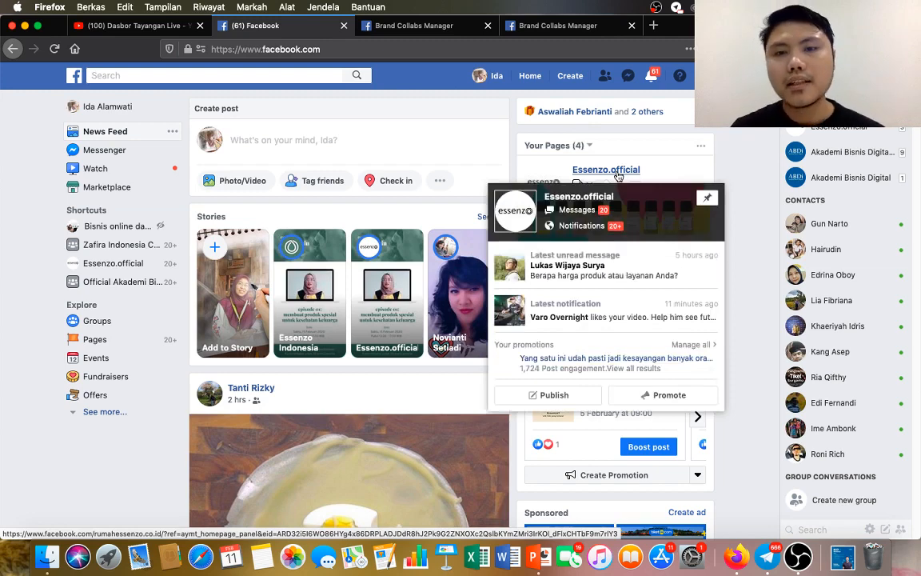
click(616, 172)
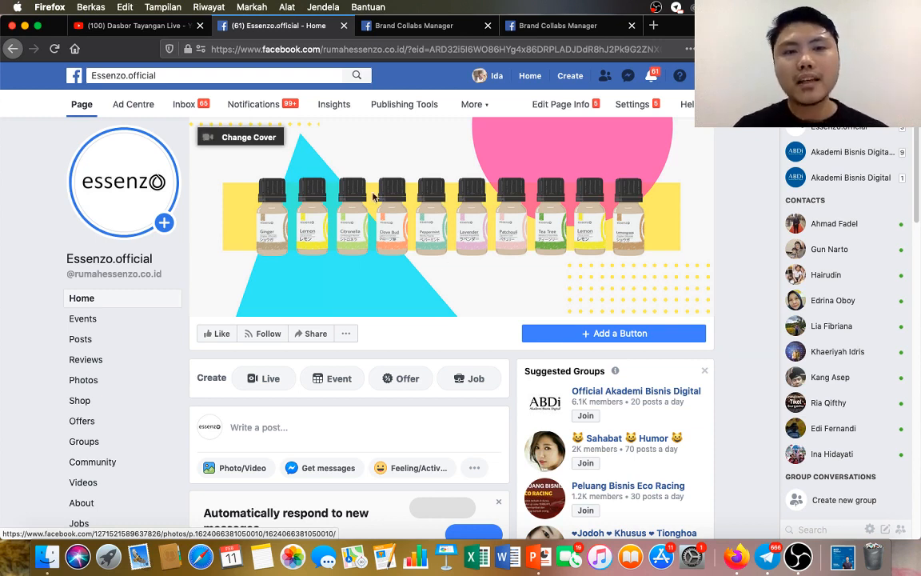
click(405, 110)
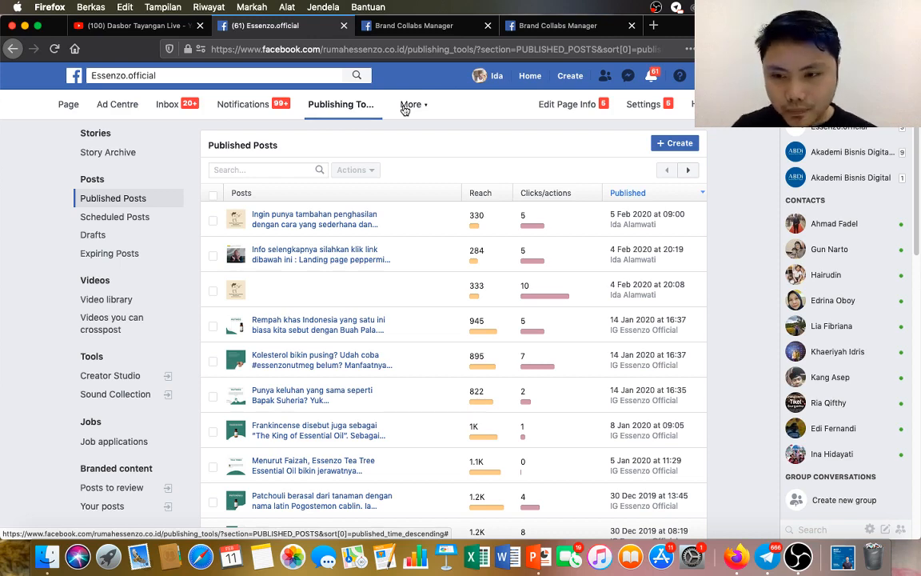
scroll(164, 356, down, 5)
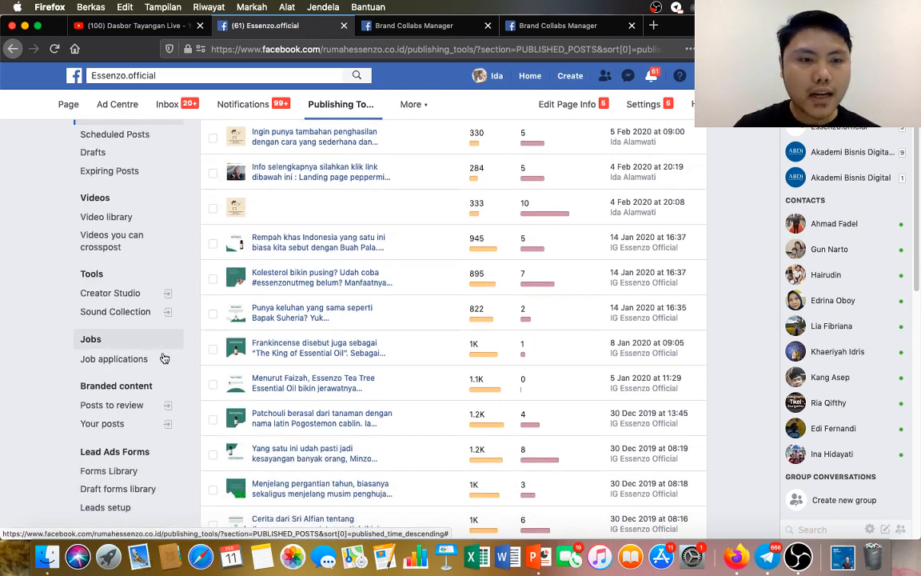
scroll(164, 356, up, 5)
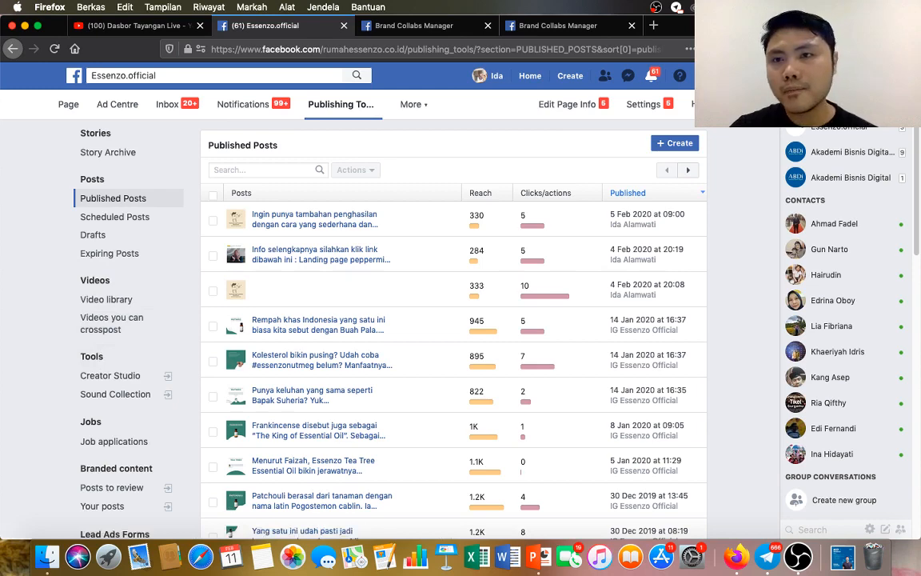
click(908, 49)
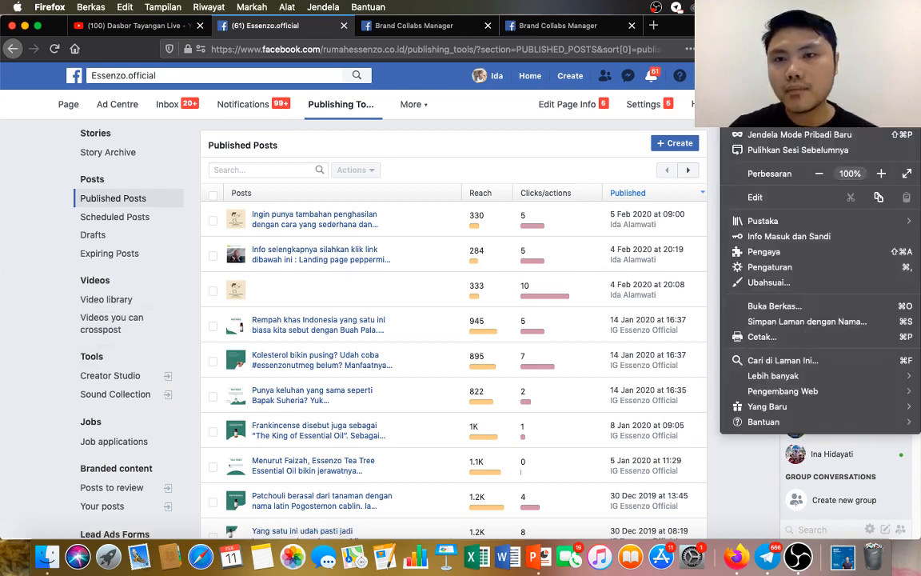
click(710, 137)
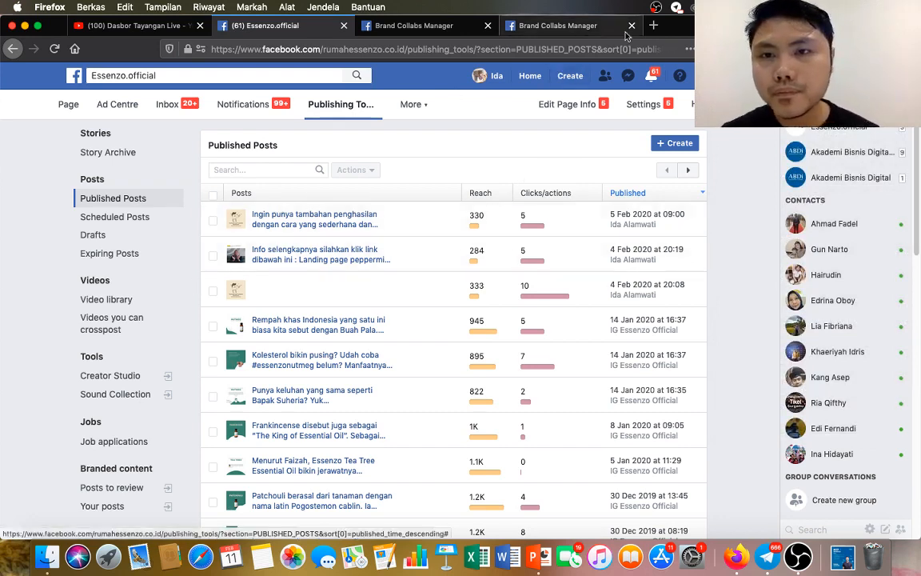
click(688, 49)
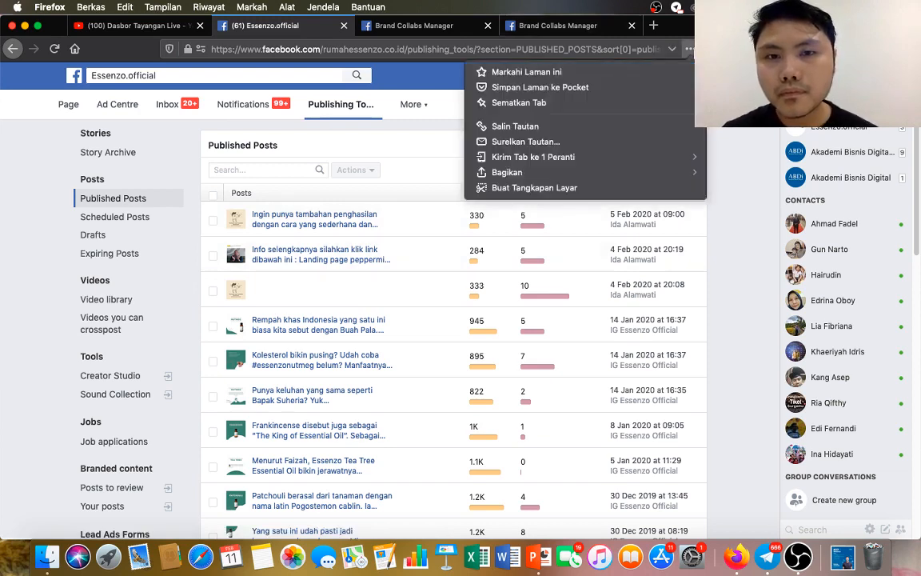
key(Escape)
Enlarge the browser's page zoom to 133%.
click(907, 48)
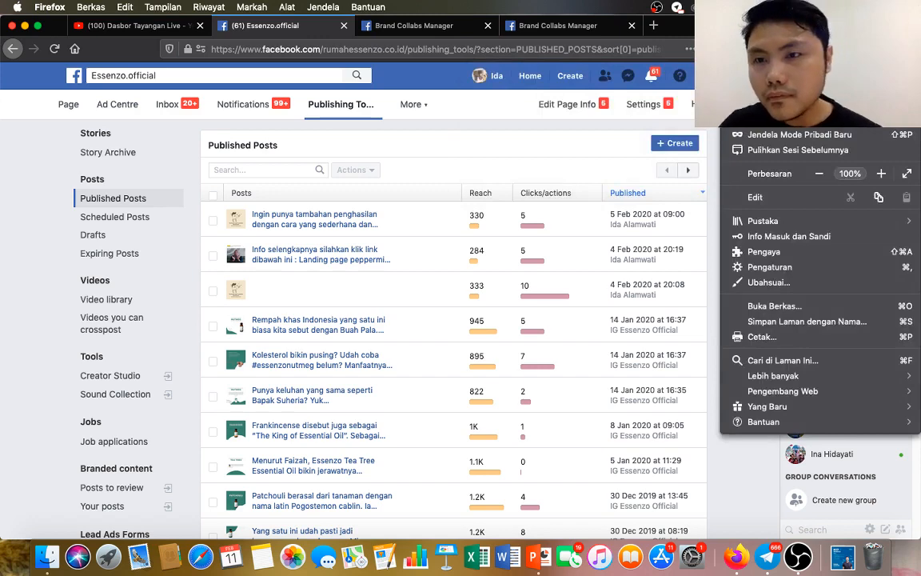
click(883, 173)
click(883, 173)
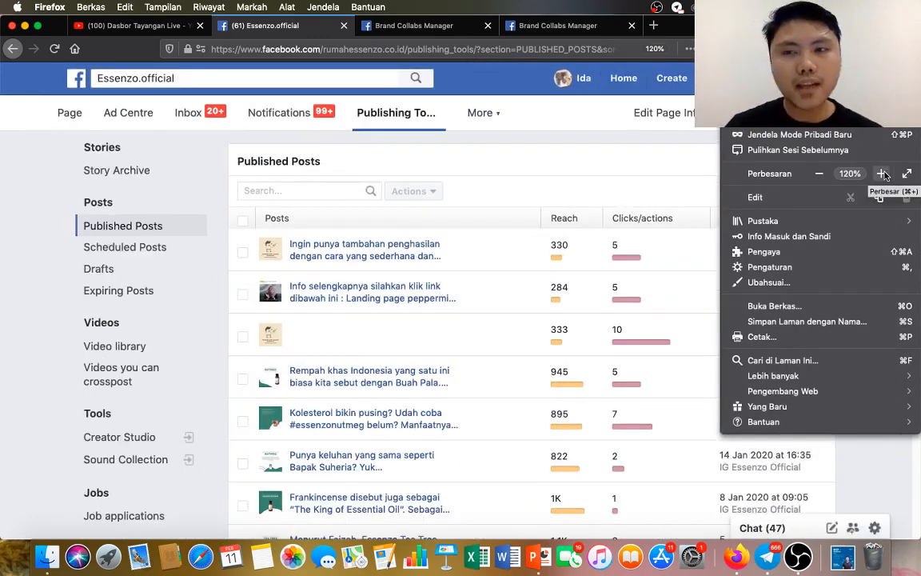
click(883, 174)
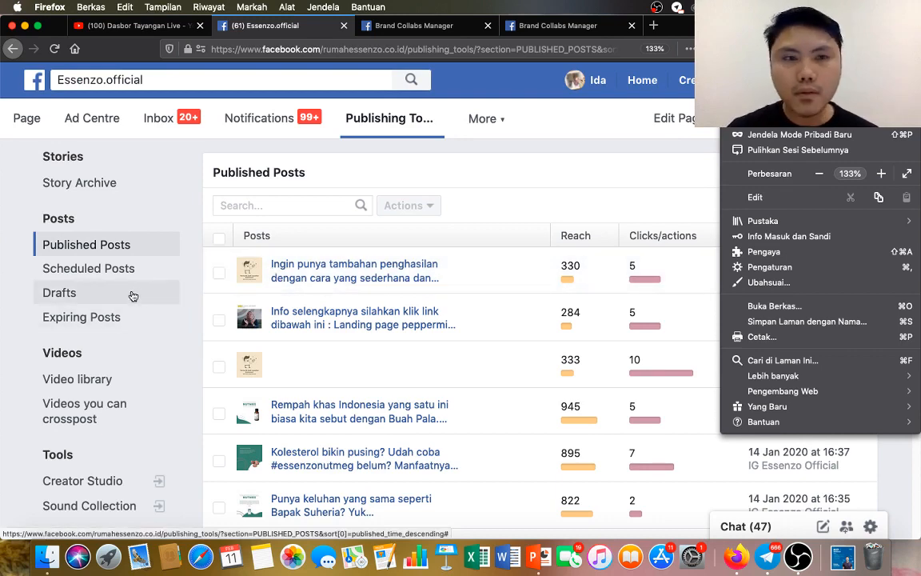
Open the Job applications section in the page's publishing tools.
scroll(132, 296, down, 3)
scroll(131, 296, down, 5)
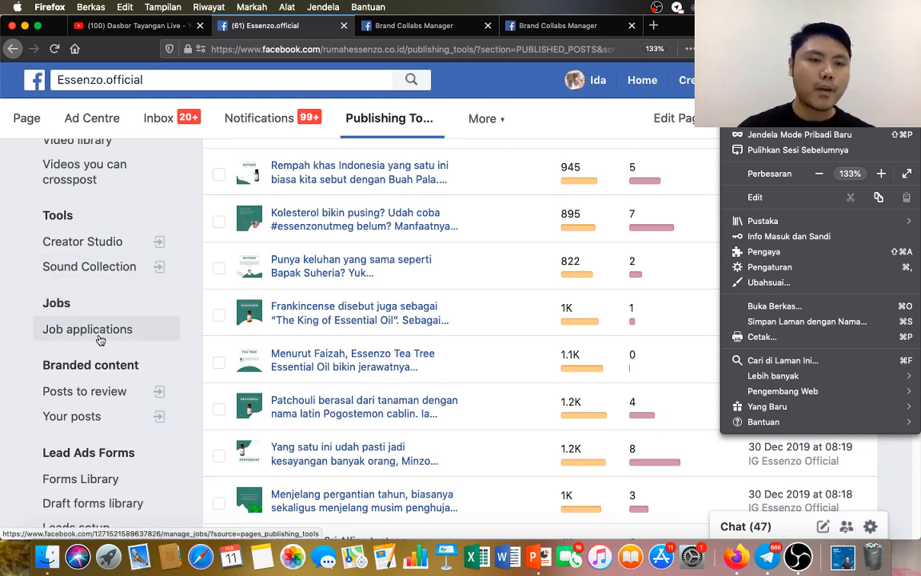
click(100, 313)
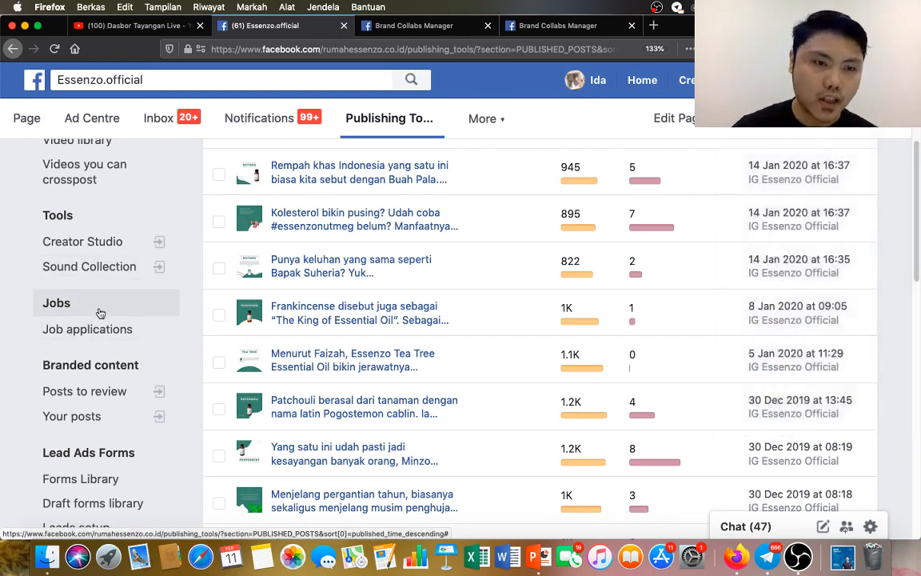
click(100, 313)
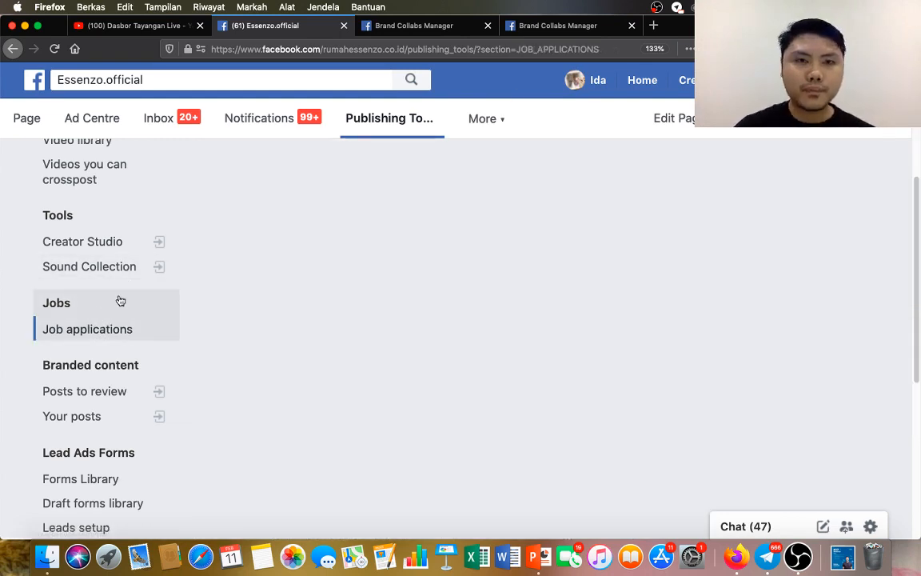
Close the two Brand Collabs Manager pages open in the browser.
click(488, 26)
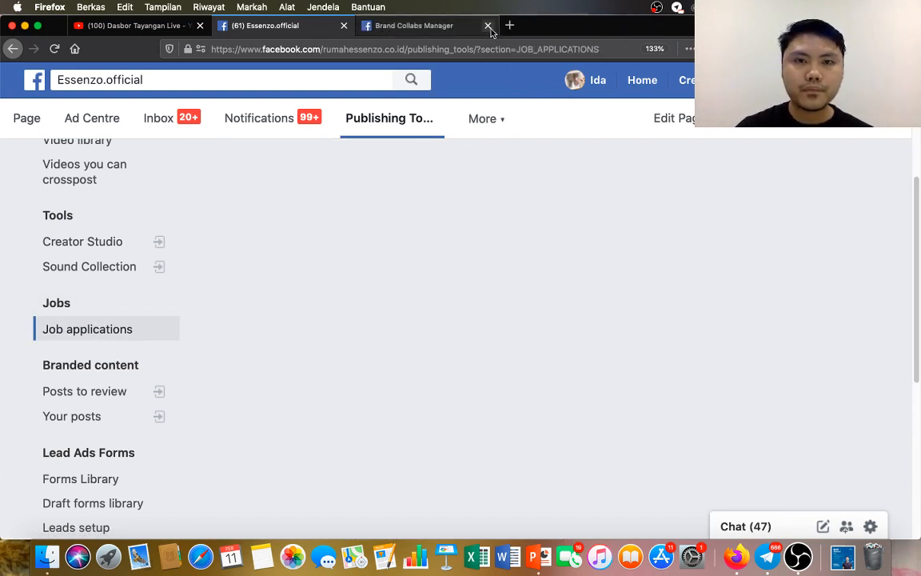
click(488, 26)
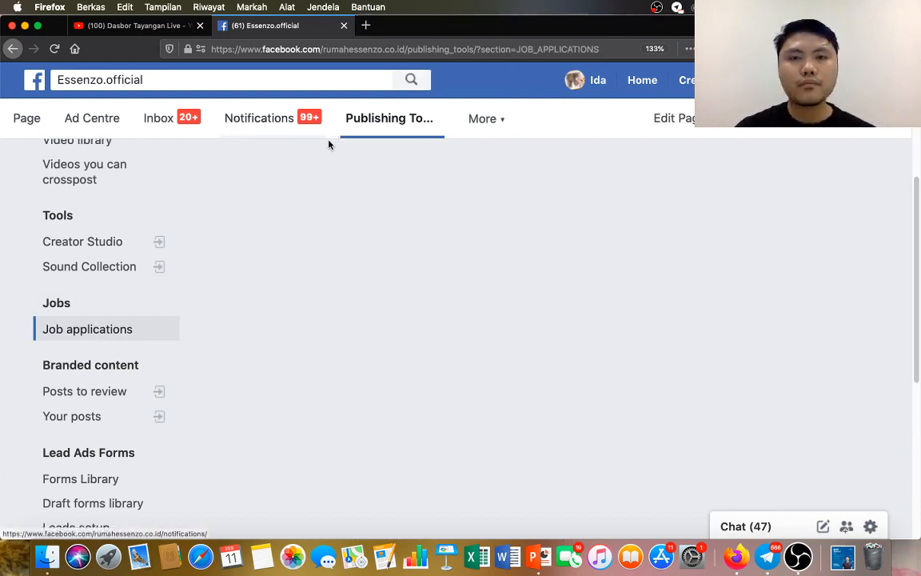
Start a new job post from the job applications section and set its job title to Admin Assistant.
scroll(460, 248, down, 2)
scroll(452, 255, up, 3)
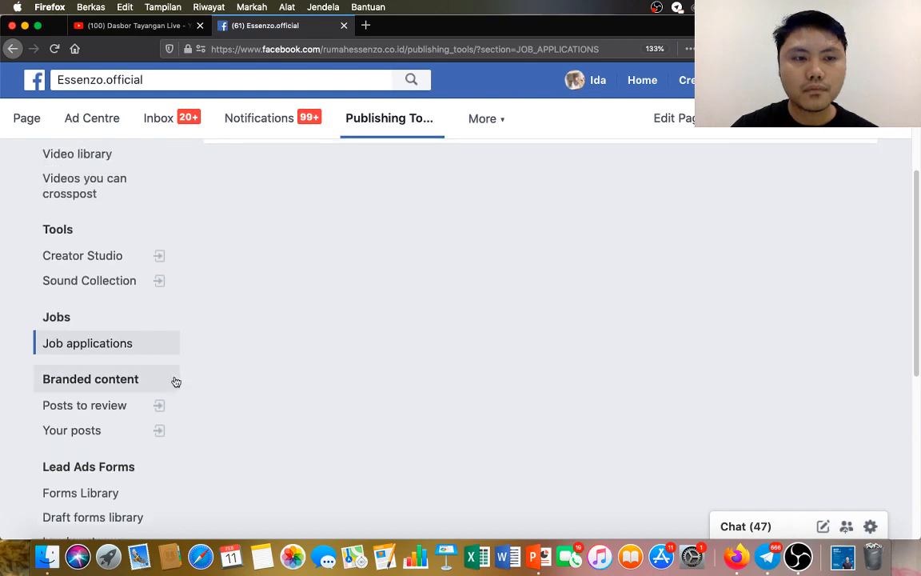
click(148, 348)
scroll(439, 205, up, 1)
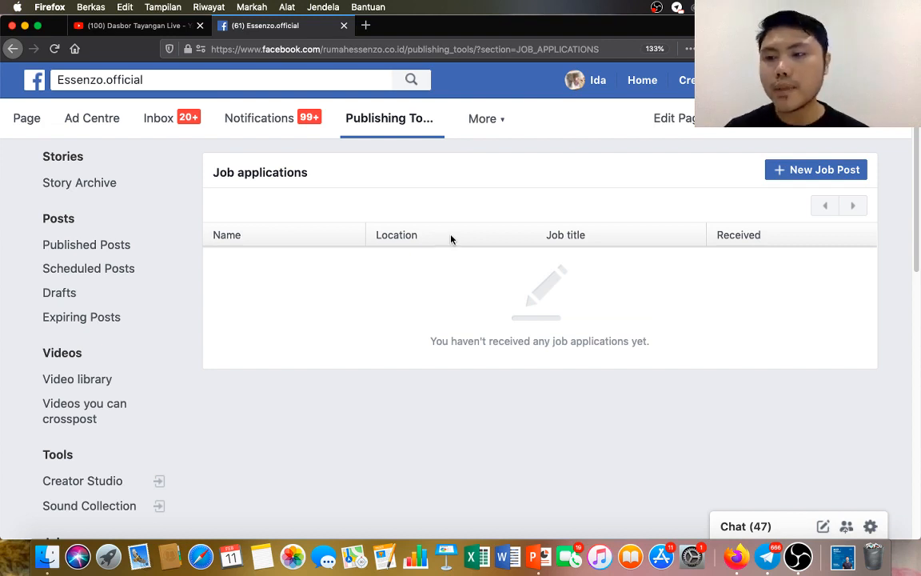
scroll(116, 374, down, 2)
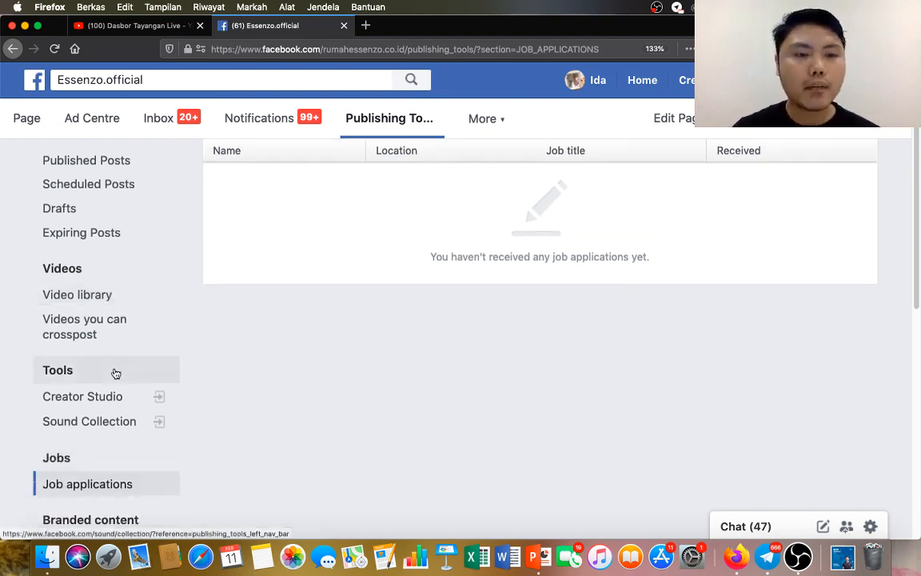
scroll(115, 373, up, 2)
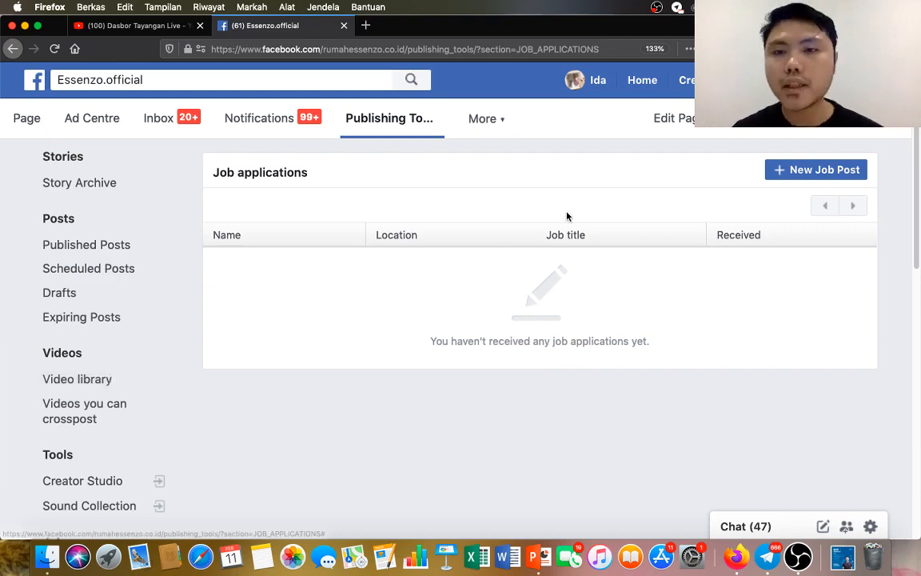
click(814, 172)
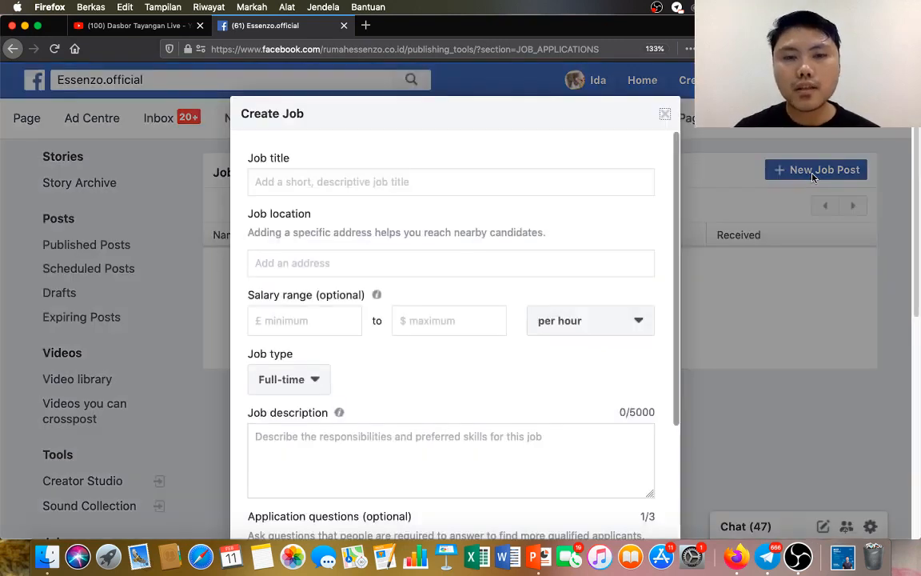
click(363, 184)
text(Ad)
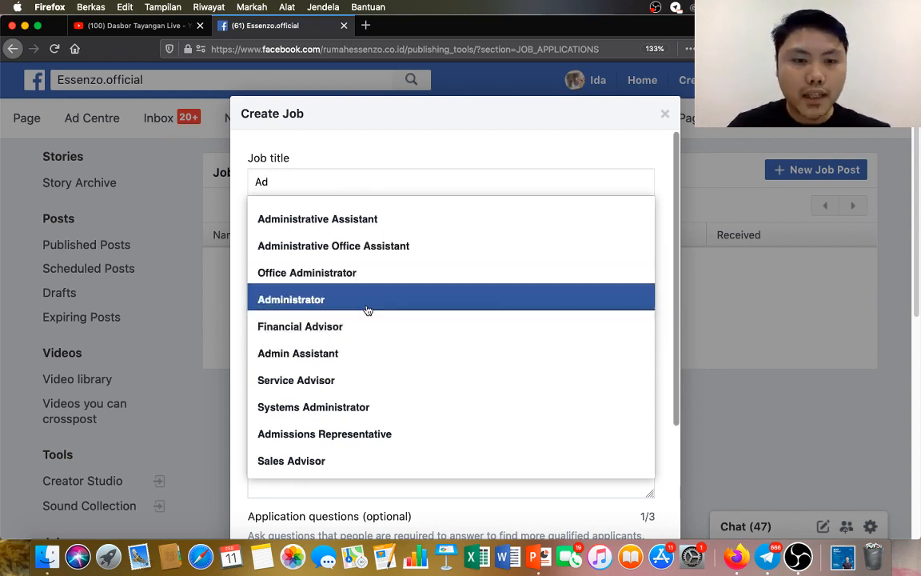
click(360, 354)
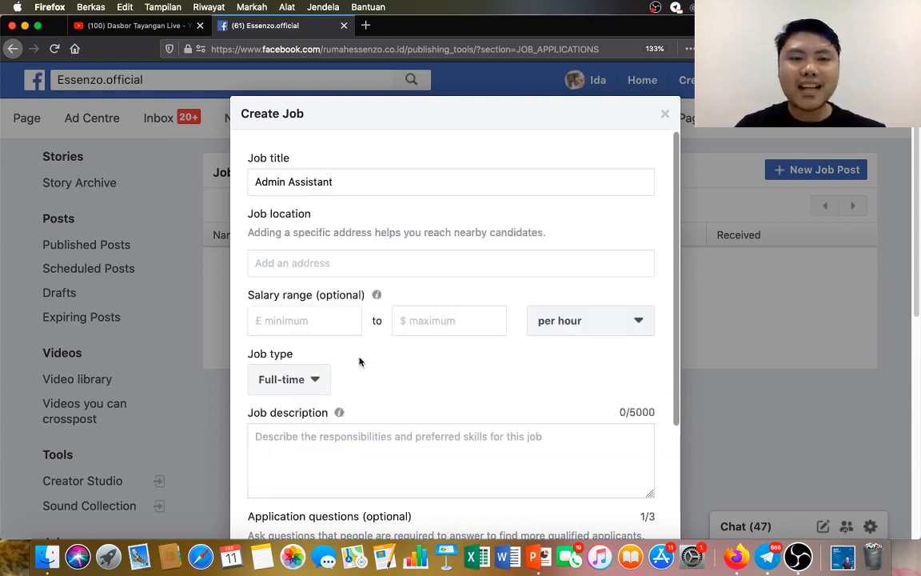
Search for Jakarta as the job location and choose South Jakarta.
click(331, 264)
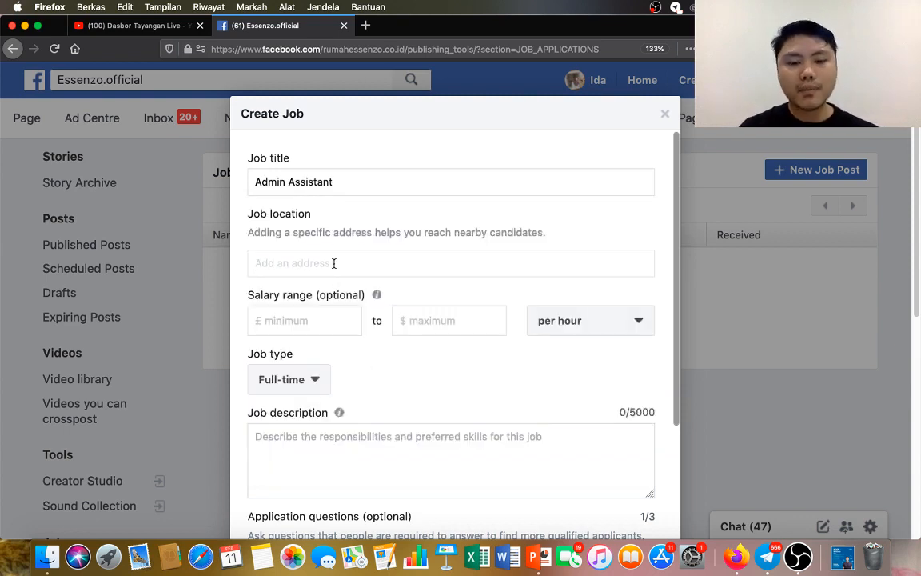
text(J)
key(BackSpace)
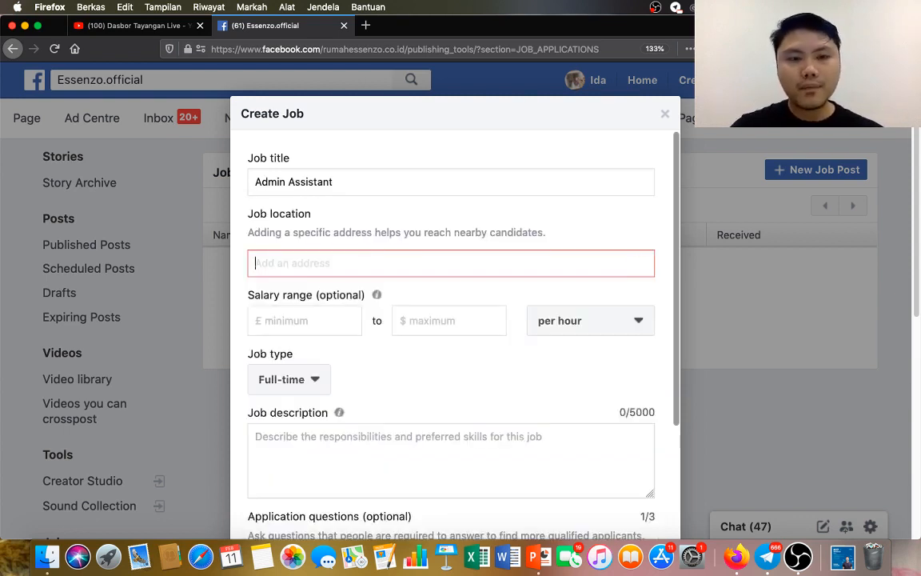
text(JKA)
key(BackSpace)
key(BackSpace)
text(a)
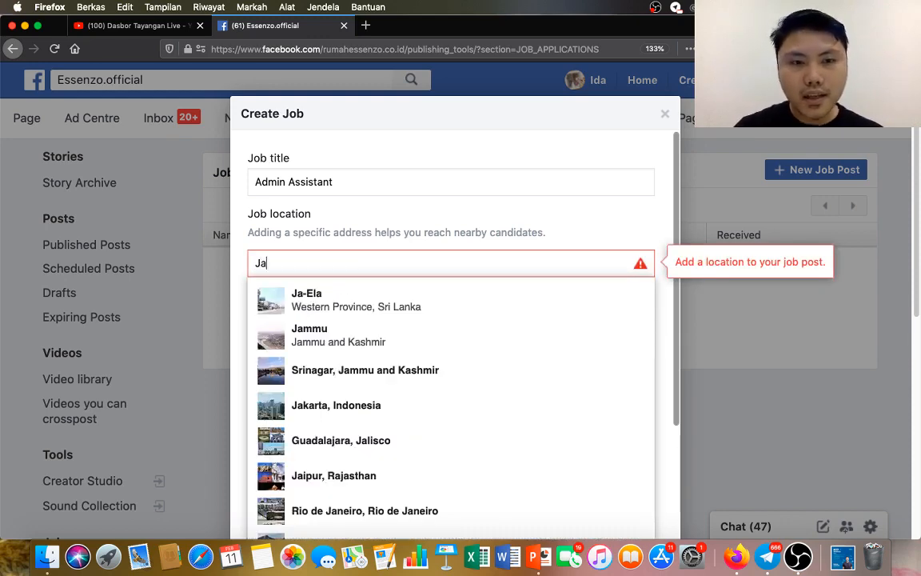
text(kar)
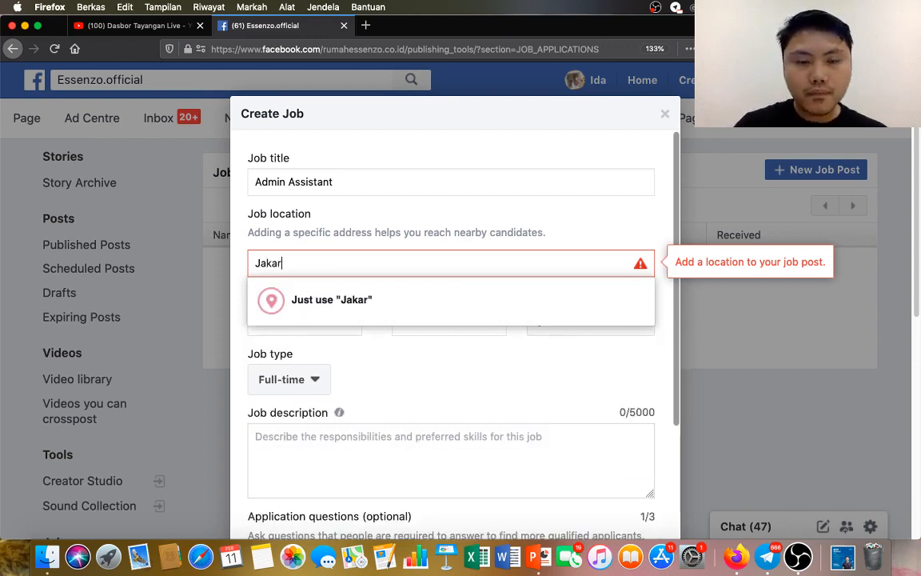
text(ta)
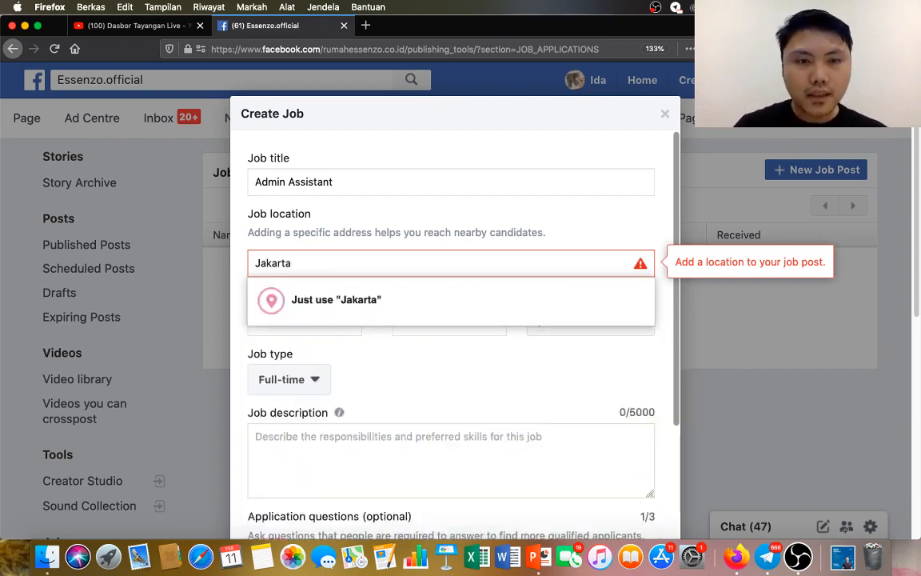
click(332, 336)
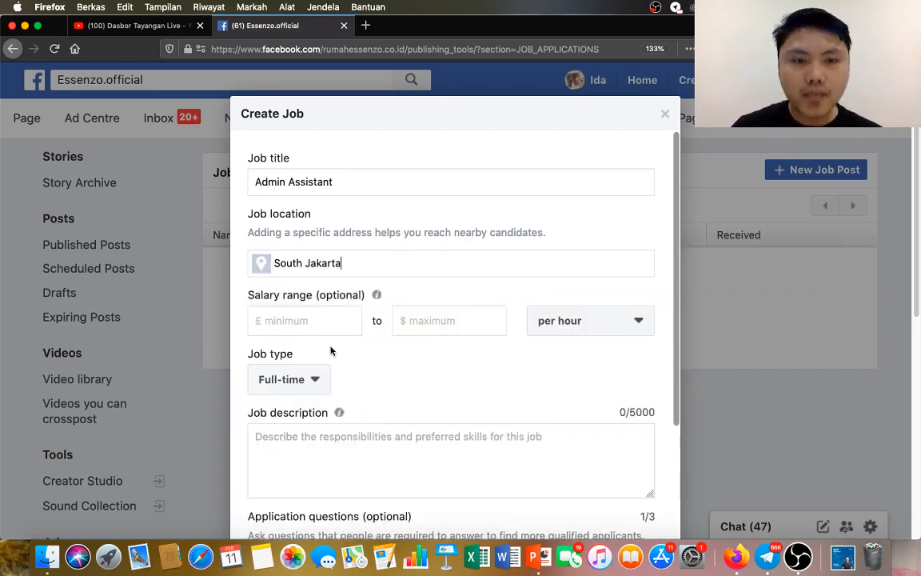
Set the salary range to Rp 2000000 to Rp 2500000 per month and the job type to Part-time.
click(333, 320)
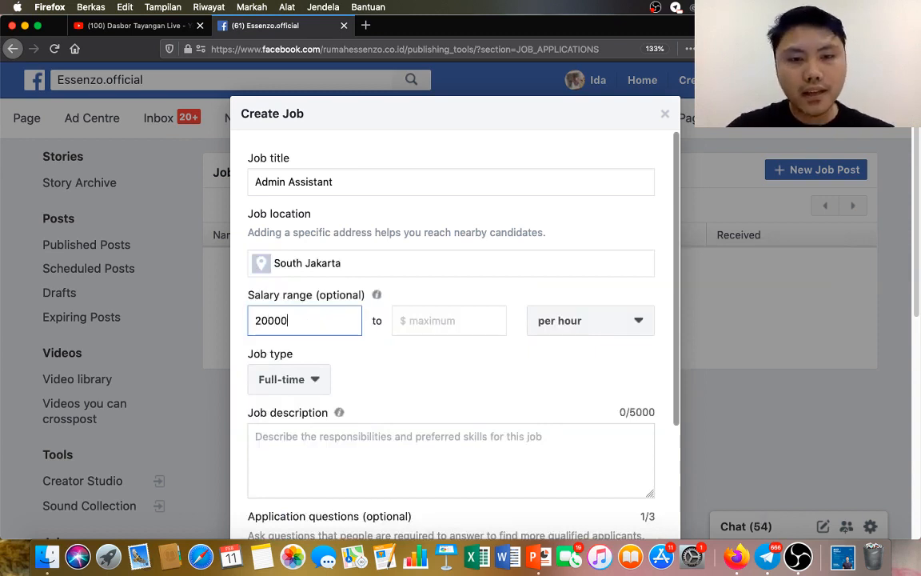
text(00)
click(431, 315)
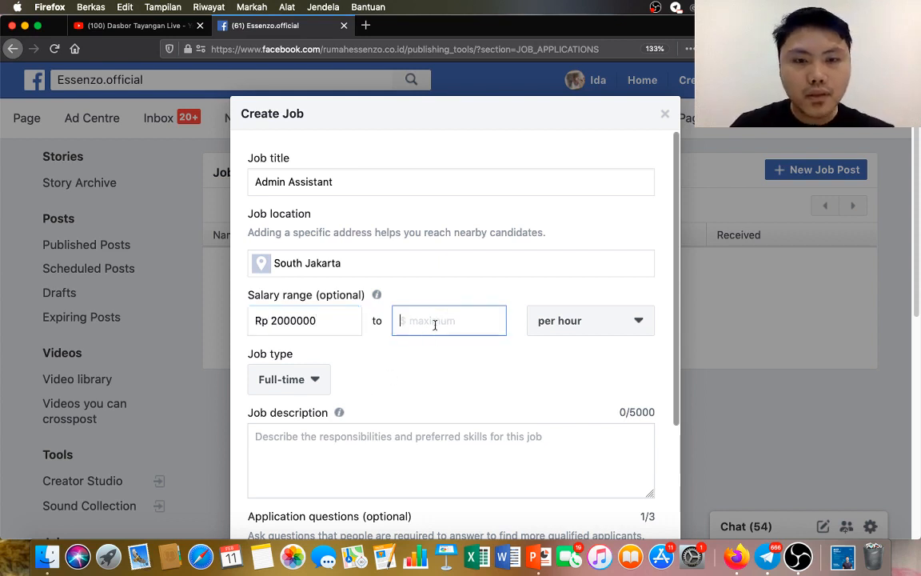
text(2500000)
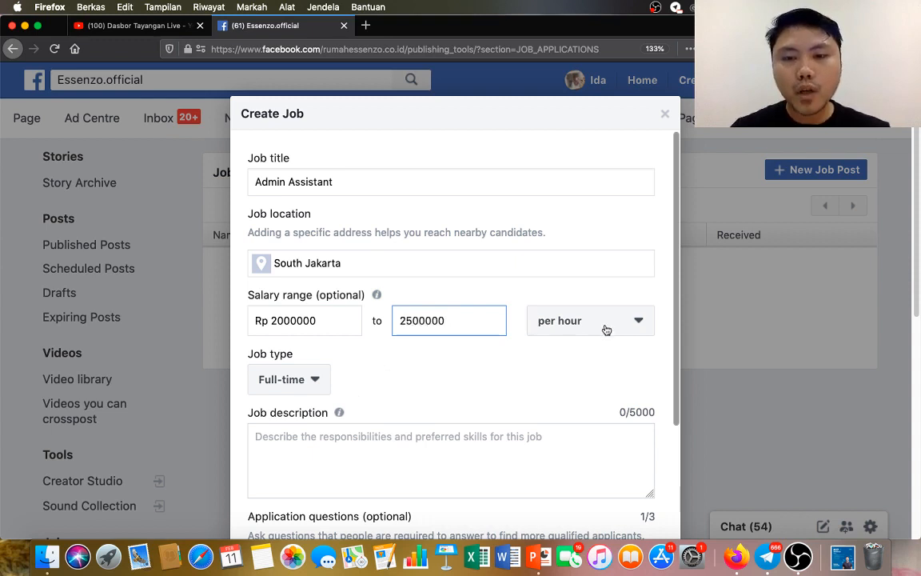
click(607, 323)
click(597, 421)
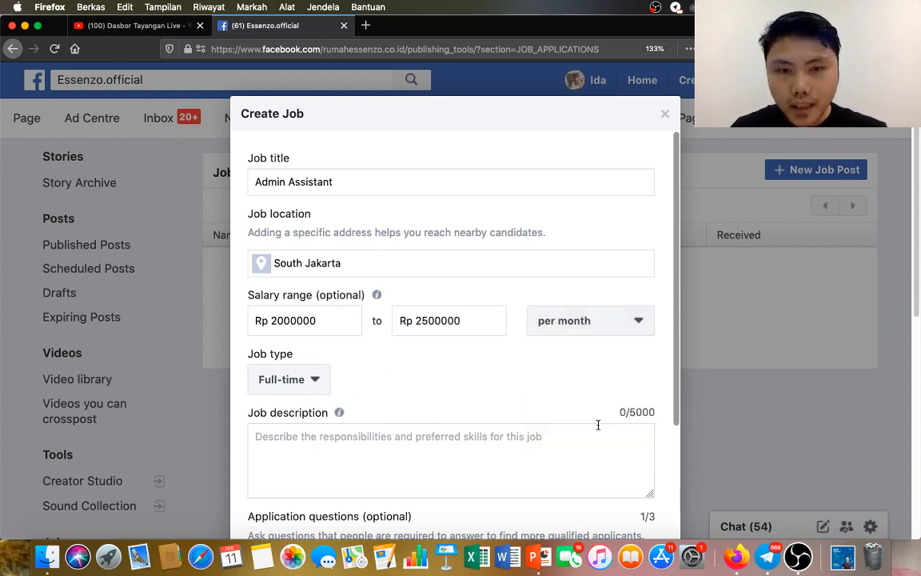
click(314, 381)
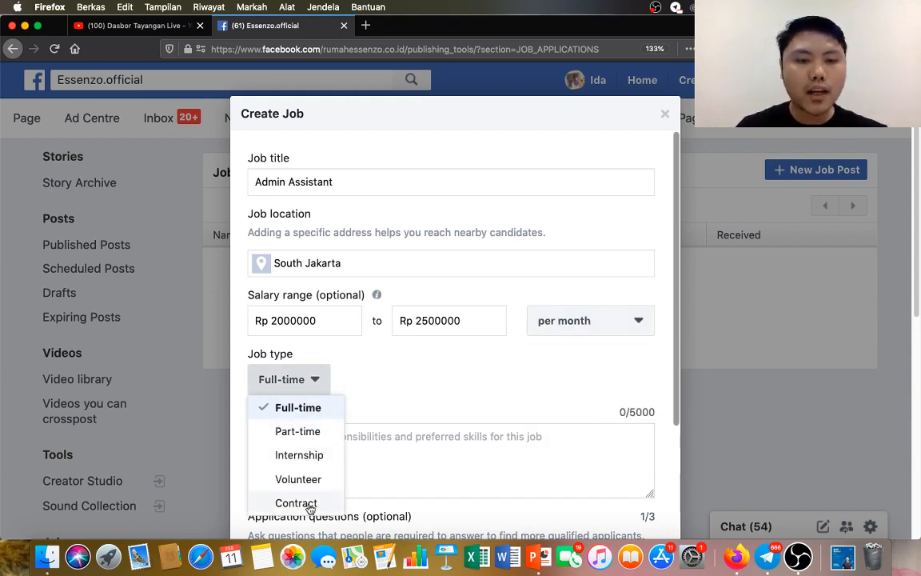
click(322, 432)
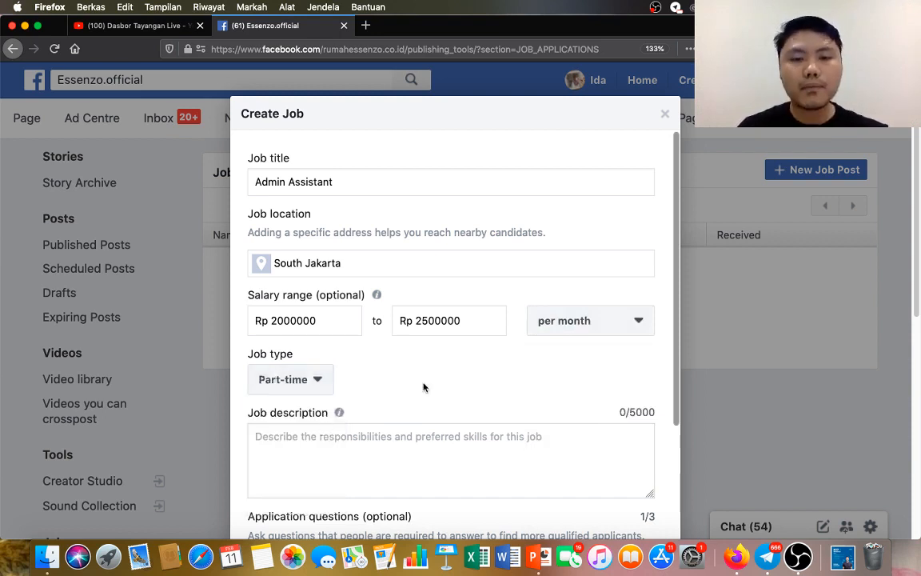
Enter the job description "Membantu menghandle chat masuk untuk tanya jawab tentang produk dan melakukan penjualan serta follow up".
scroll(434, 381, down, 1)
click(396, 442)
text(Membantu menjaga)
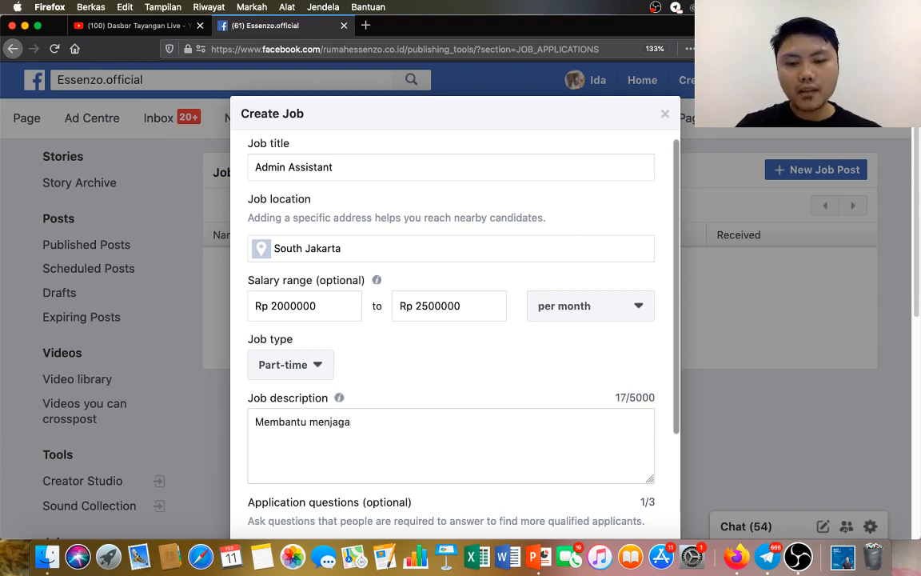
key(BackSpace)
key(BackSpace)
key(BackSpace)
key(BackSpace)
key(BackSpace)
key(BackSpace)
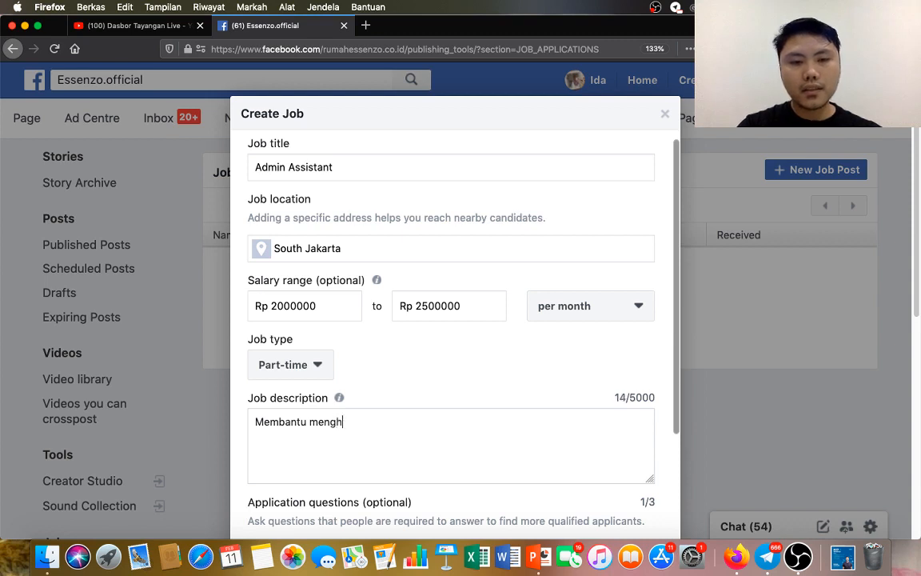
text(menghandle chat masuk untuk tanya jawab )
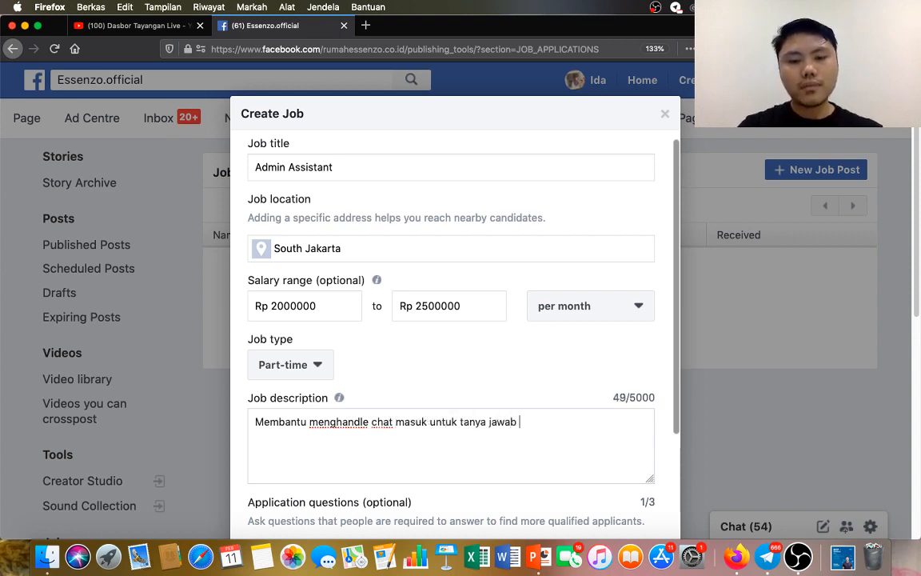
text(tentang produk)
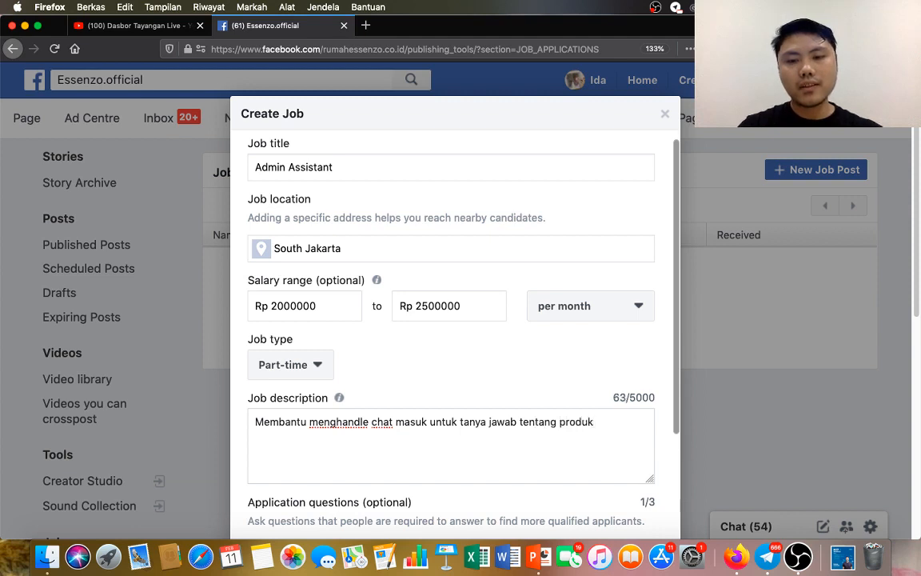
text( dan melakukan penjualan ser)
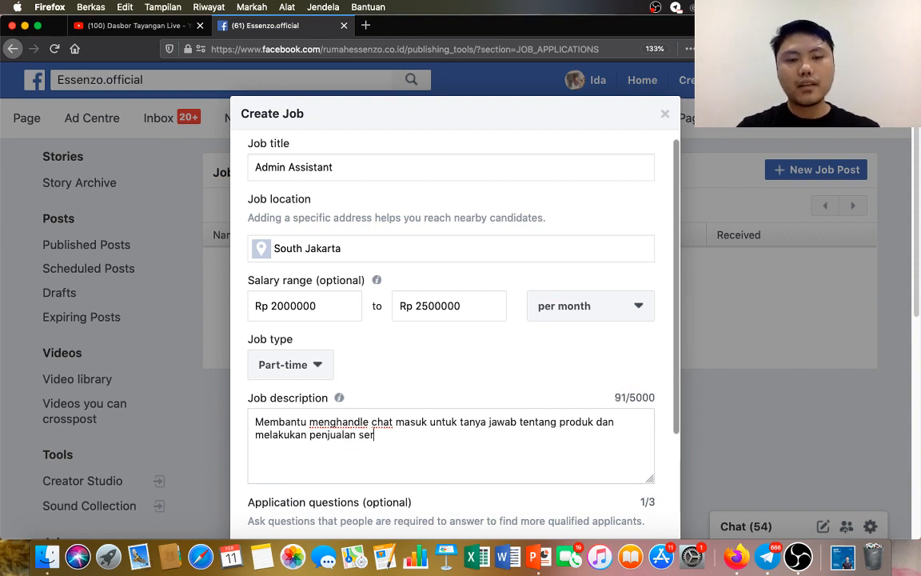
text(ta follow up)
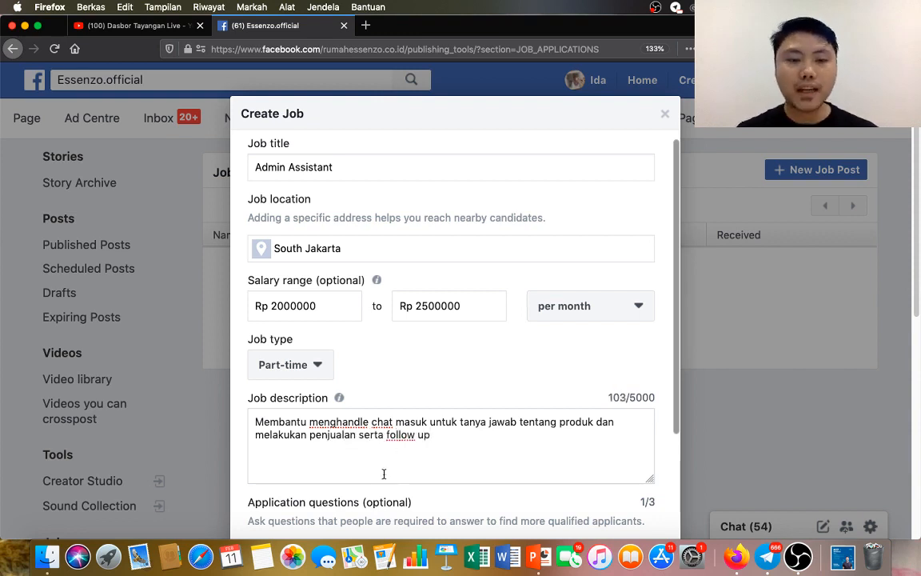
Make the application question a Yes/No question reading "Apakah sudah pernah menjadi admin jualan online?".
scroll(383, 474, down, 5)
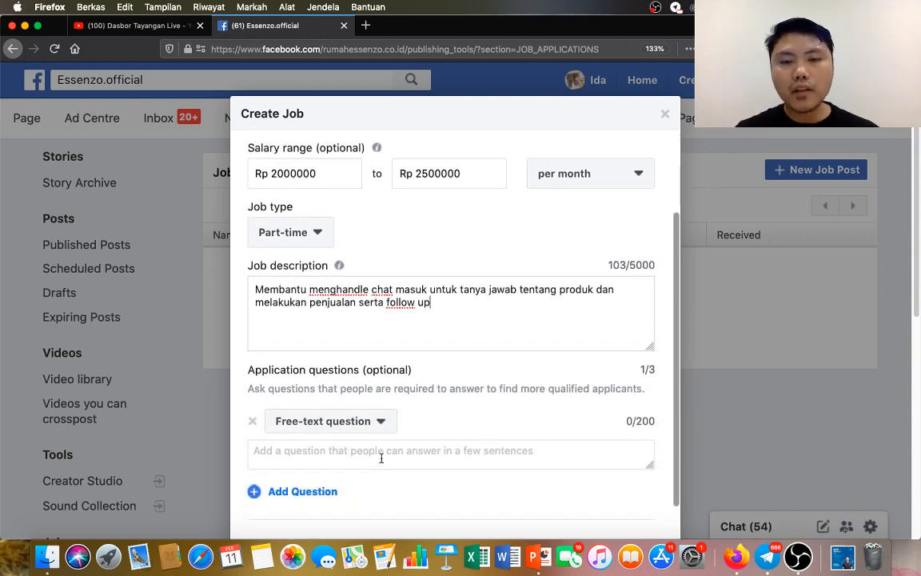
click(380, 426)
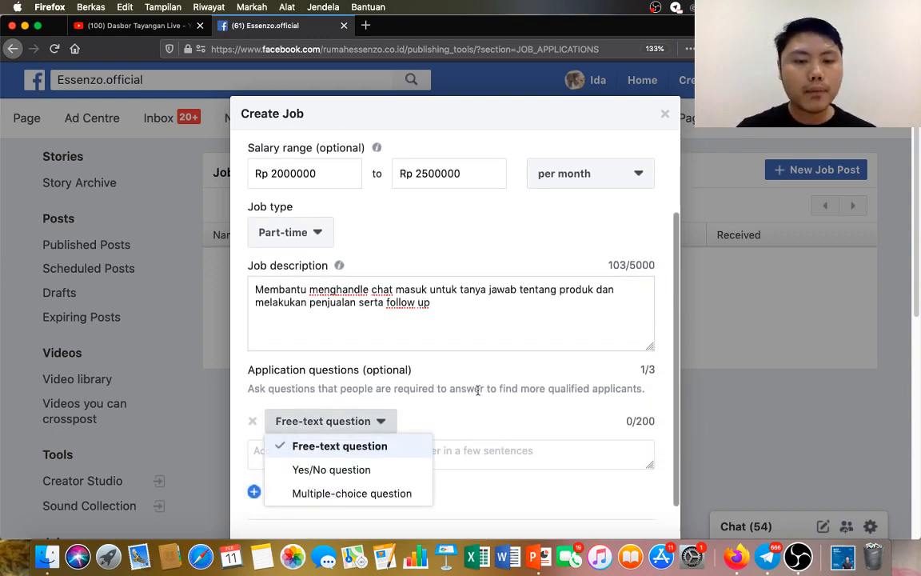
scroll(478, 390, down, 1)
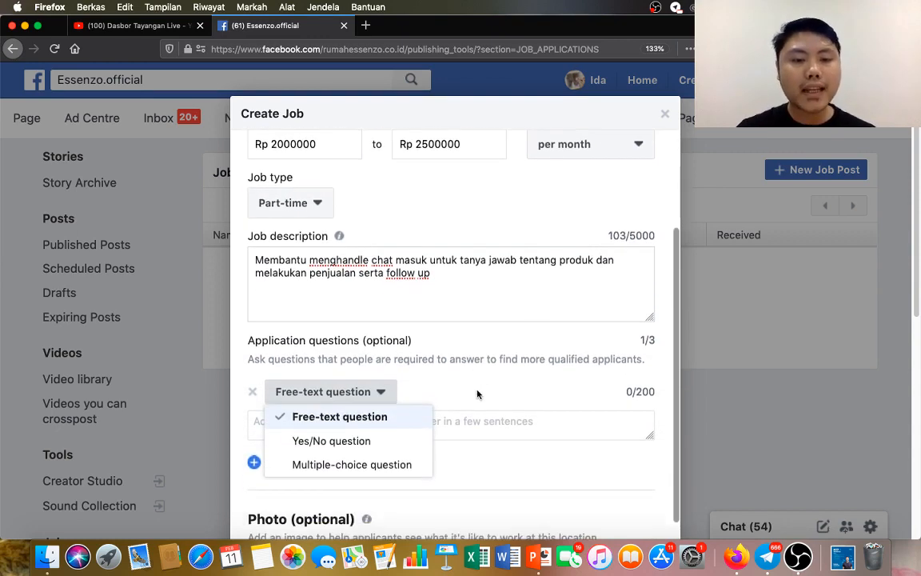
click(389, 447)
click(384, 433)
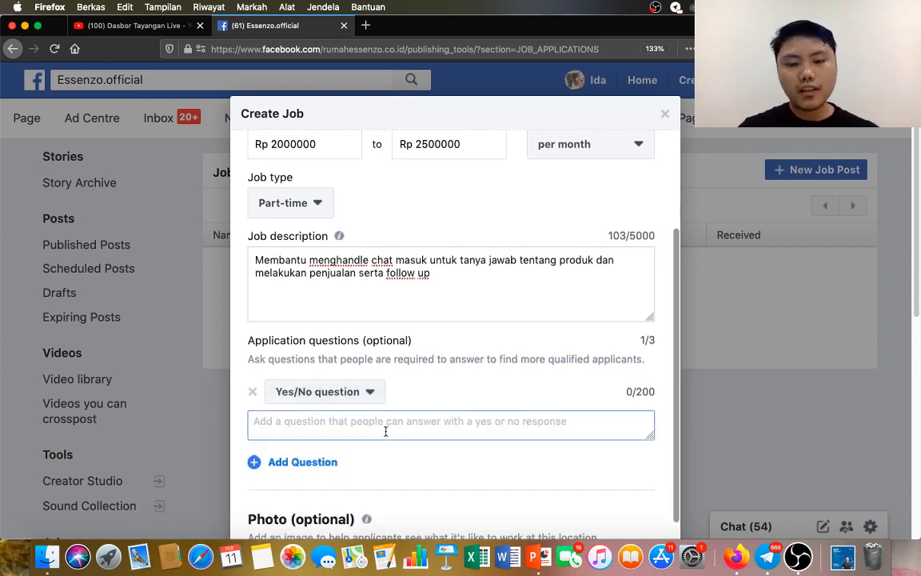
text(Apaa)
text(ah sudah pernah )
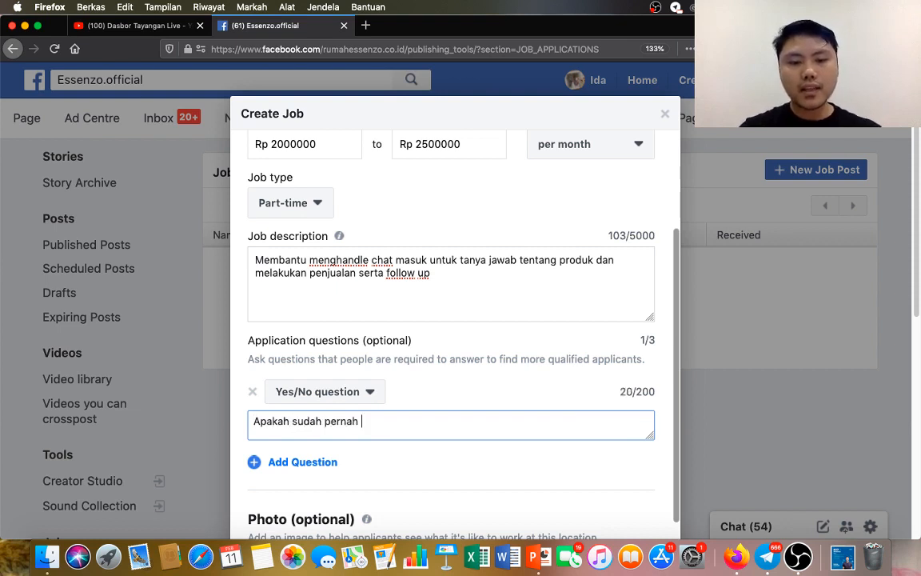
text(menjadi admin )
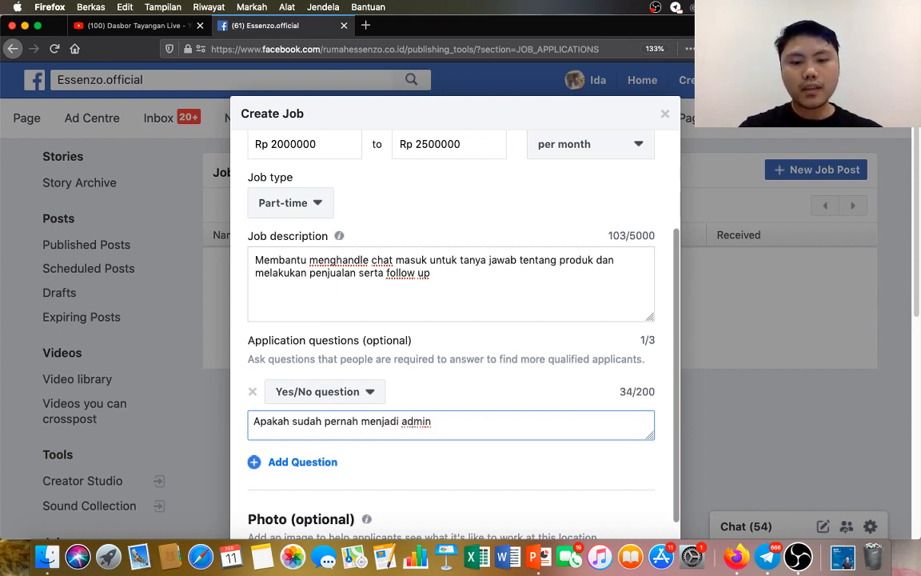
text(jualan online?)
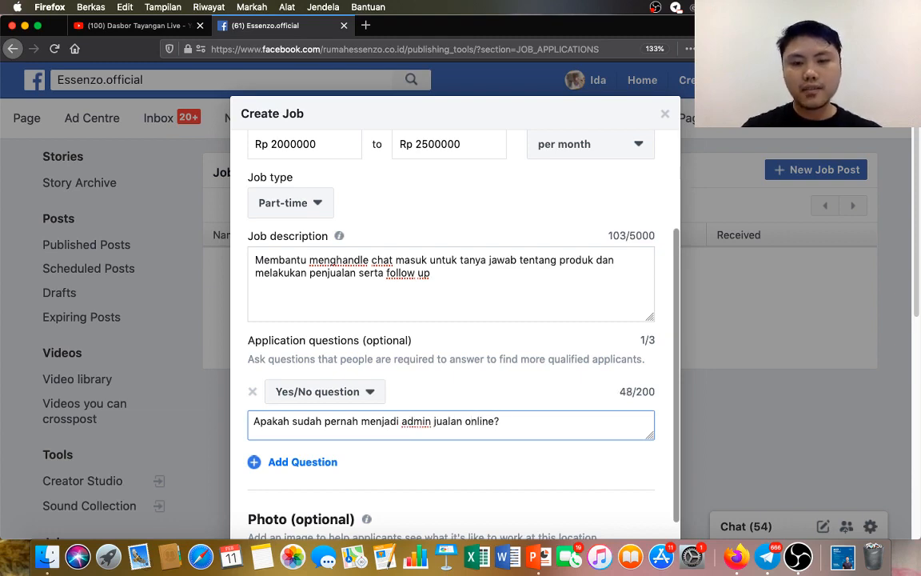
Remove the photo from the job post and fill in the email address for receiving applications.
scroll(376, 418, down, 5)
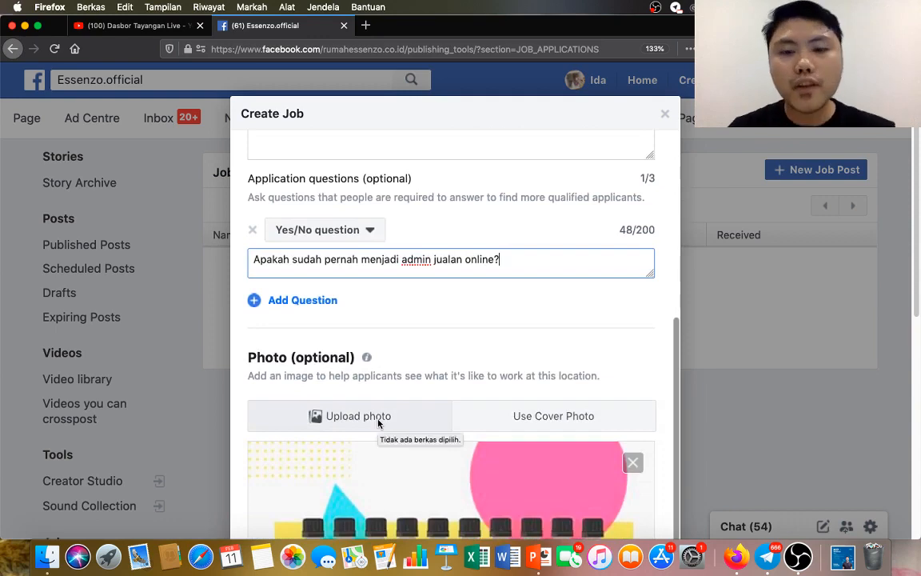
scroll(630, 467, up, 4)
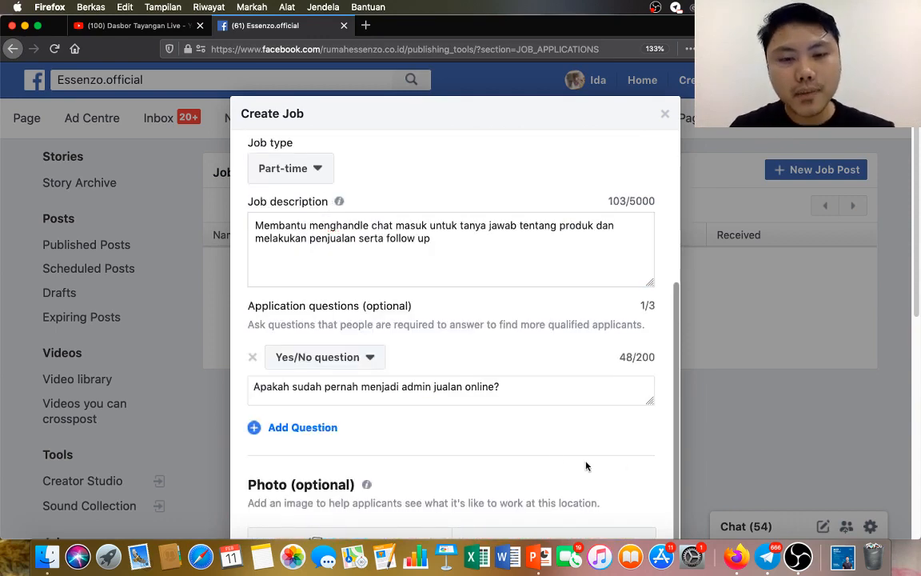
scroll(625, 319, up, 4)
scroll(702, 296, down, 1)
scroll(704, 300, down, 4)
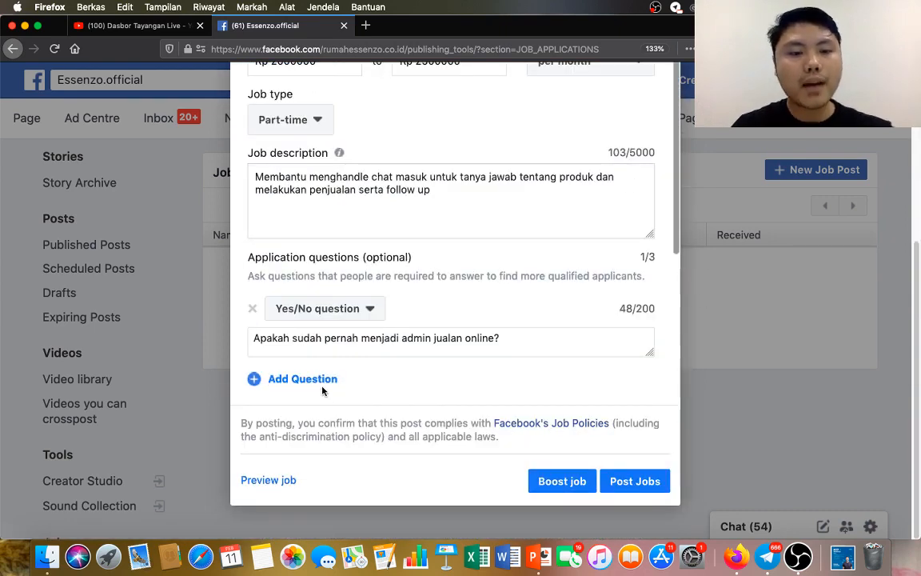
scroll(486, 388, down, 5)
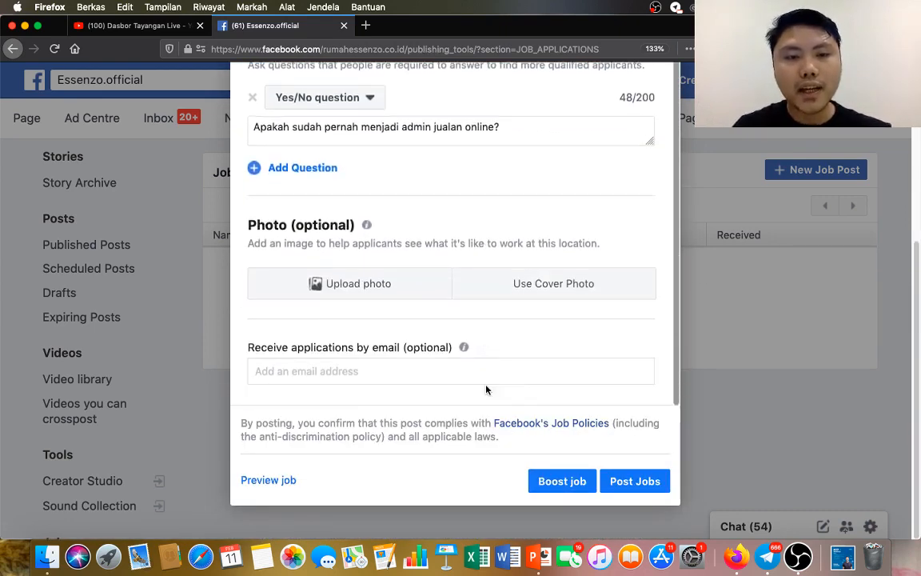
click(425, 372)
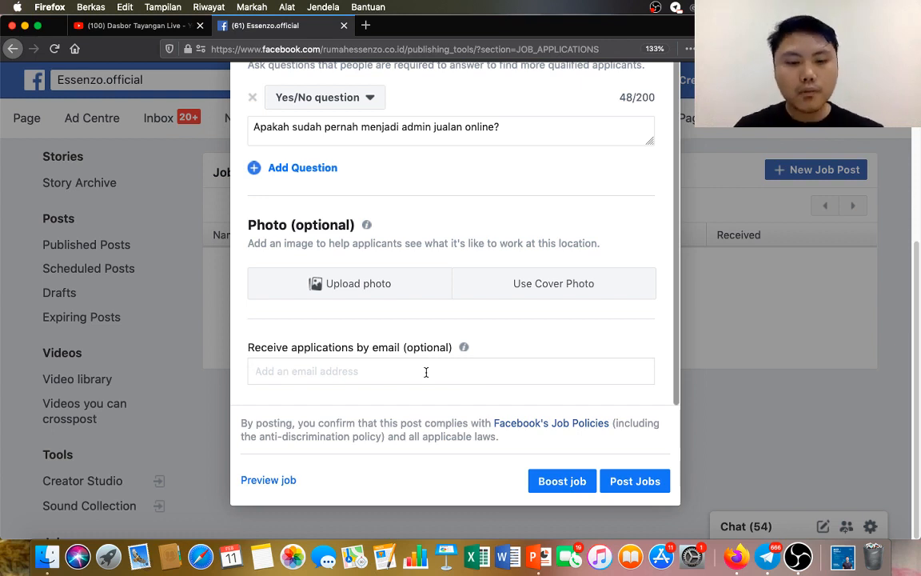
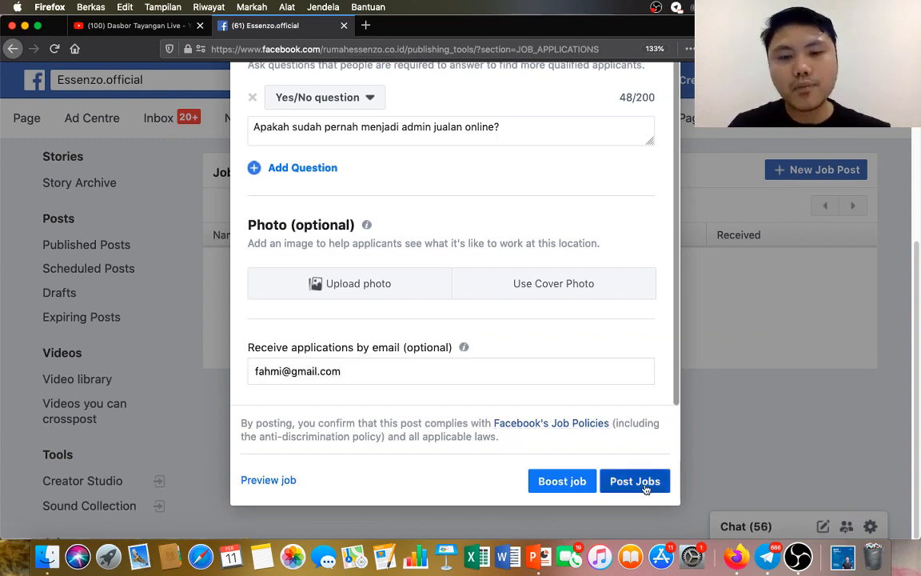
Publish the job post without adding it to the personal profile, and dismiss the offer to boost it.
click(646, 510)
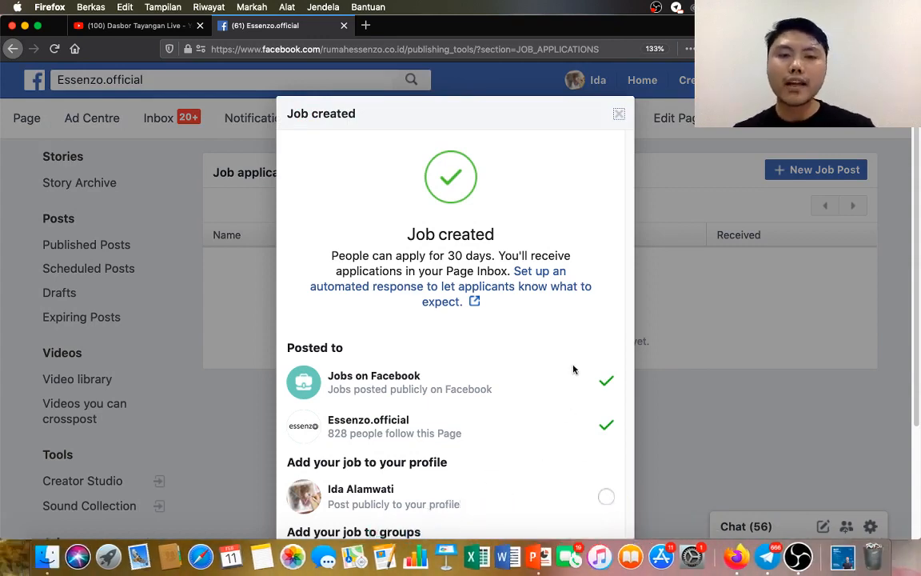
scroll(578, 297, down, 3)
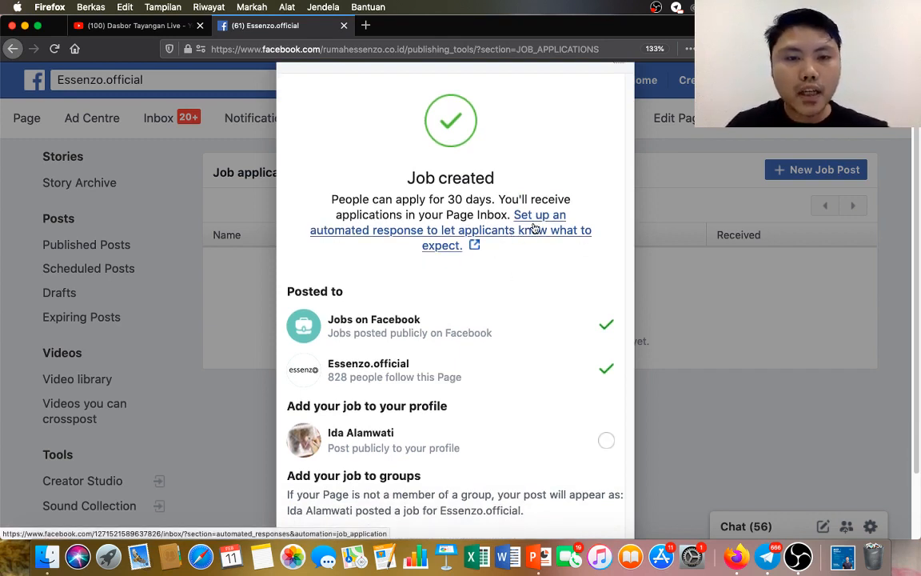
scroll(525, 366, down, 3)
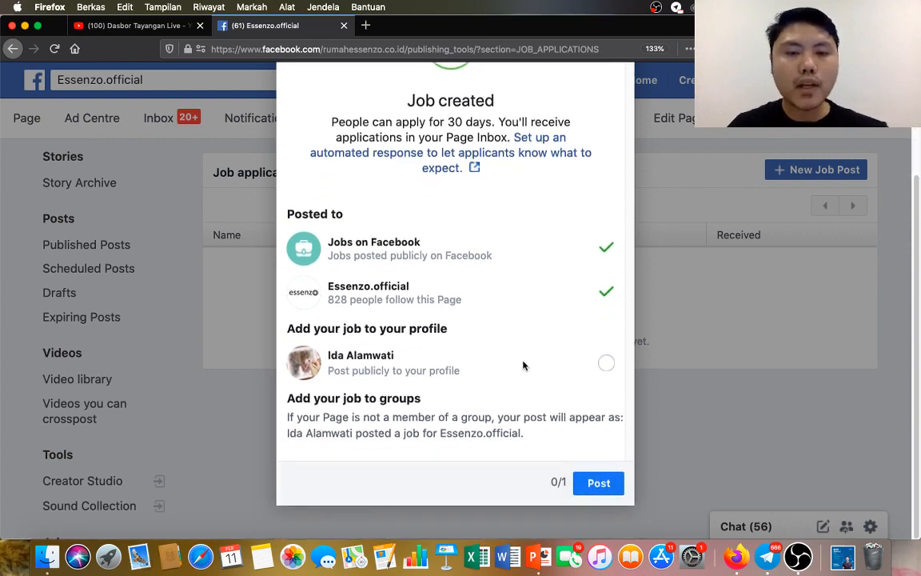
click(605, 485)
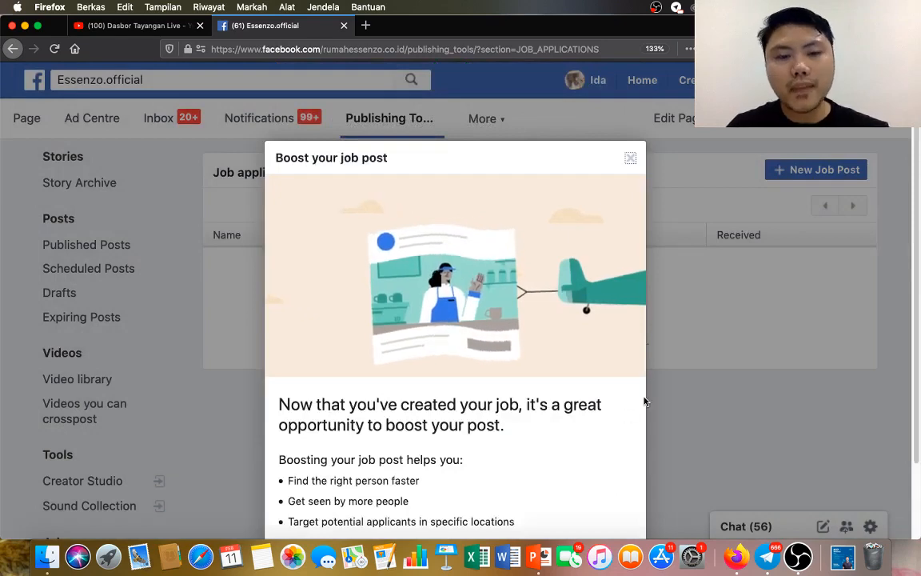
click(528, 483)
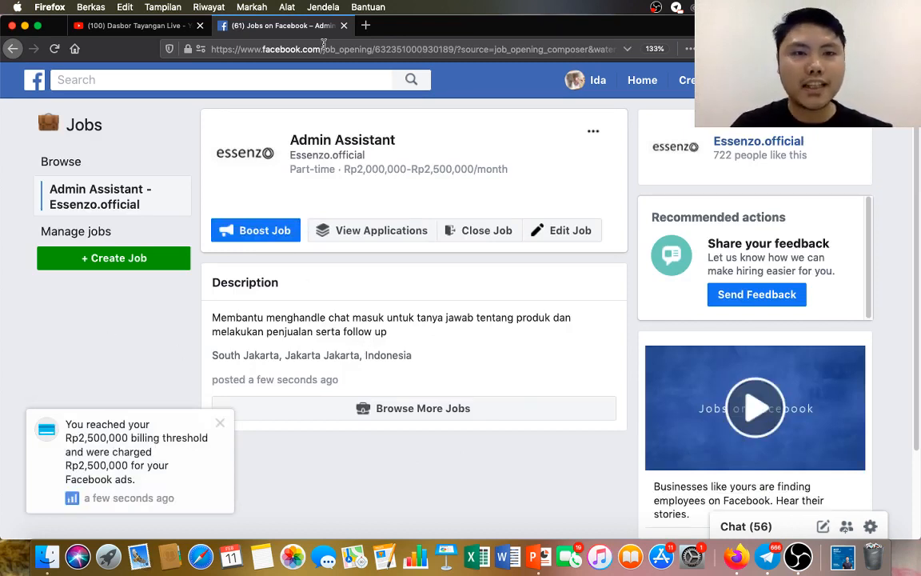
Look over the published job page, return to the Essenzo.official page through the home feed and open its publishing tools.
scroll(344, 255, down, 3)
scroll(344, 256, up, 3)
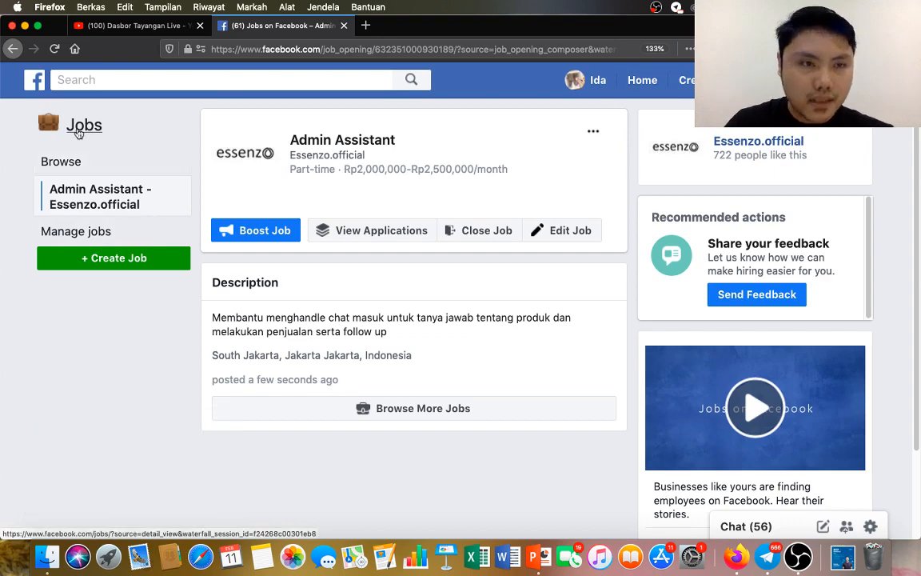
scroll(654, 199, down, 3)
scroll(696, 192, up, 3)
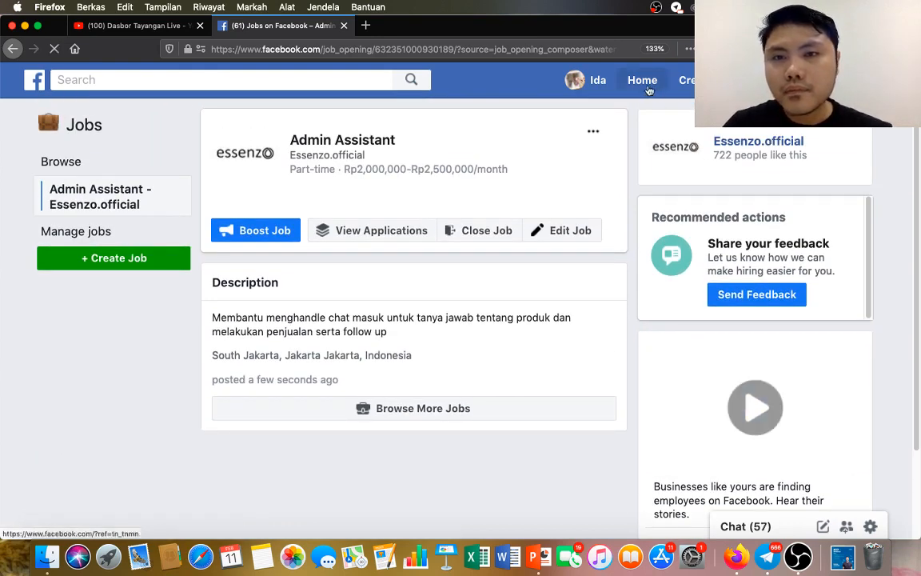
click(647, 88)
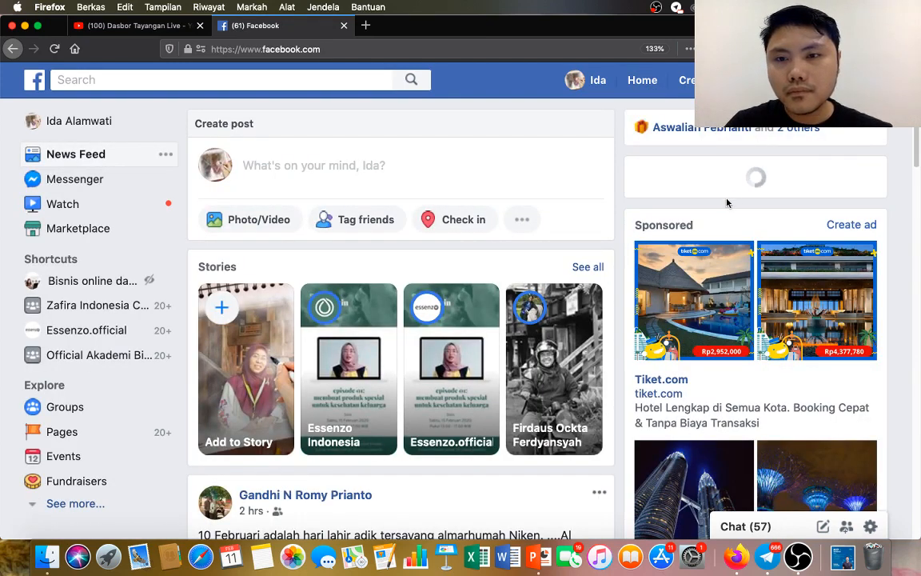
click(754, 207)
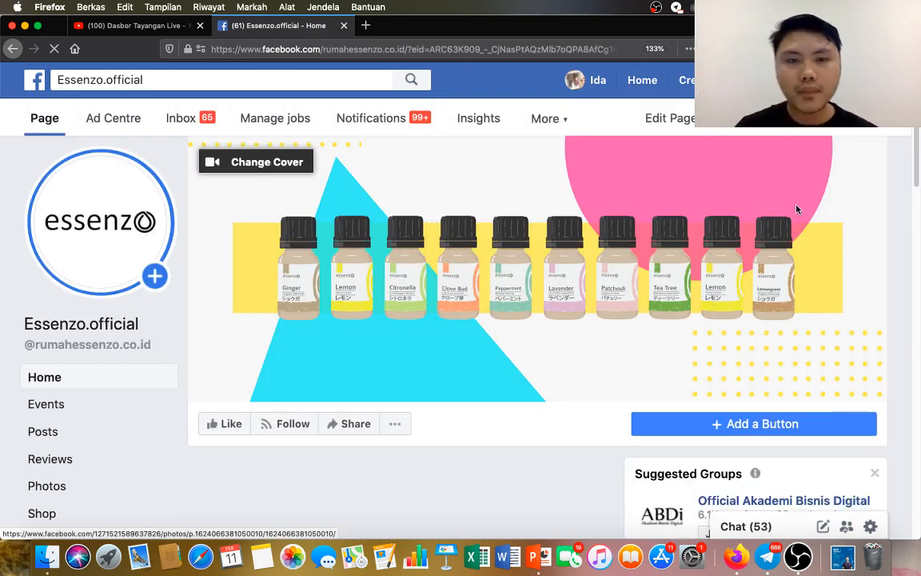
click(553, 119)
click(559, 156)
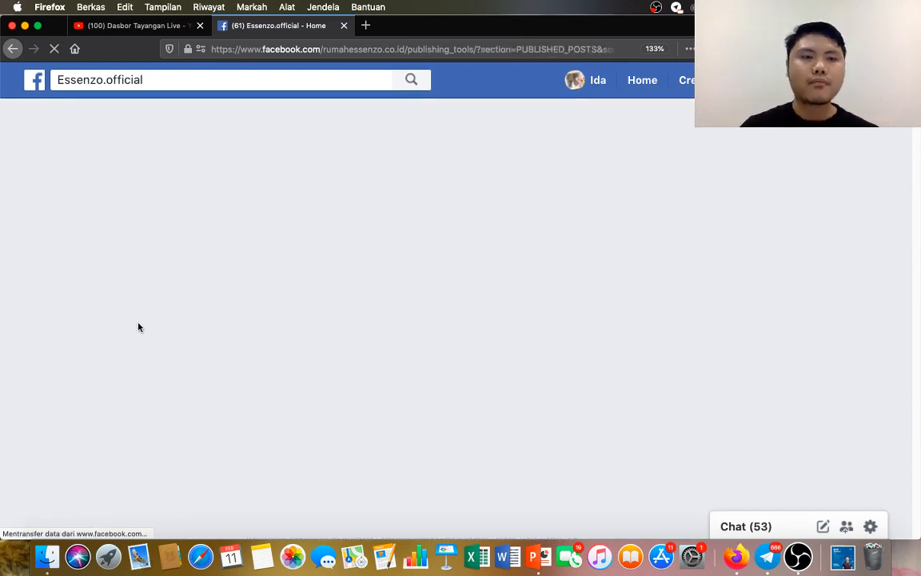
Open the Branded content section in Brand Collabs Manager and close its introductory banner.
scroll(137, 327, down, 5)
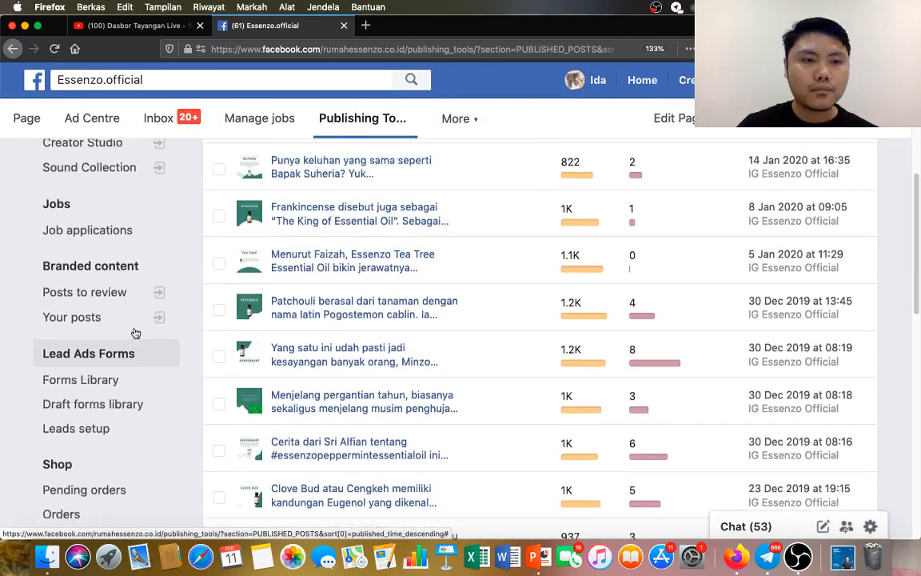
scroll(113, 325, down, 1)
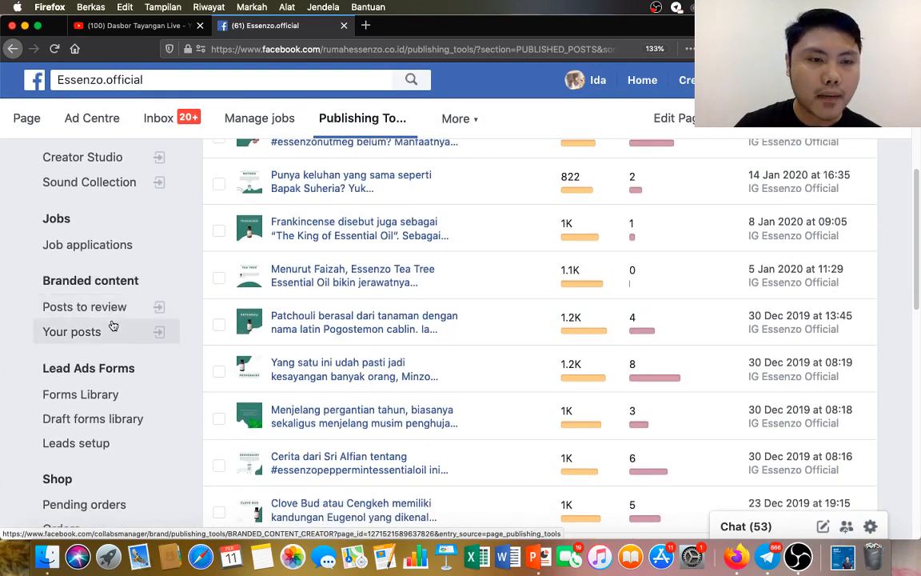
click(114, 281)
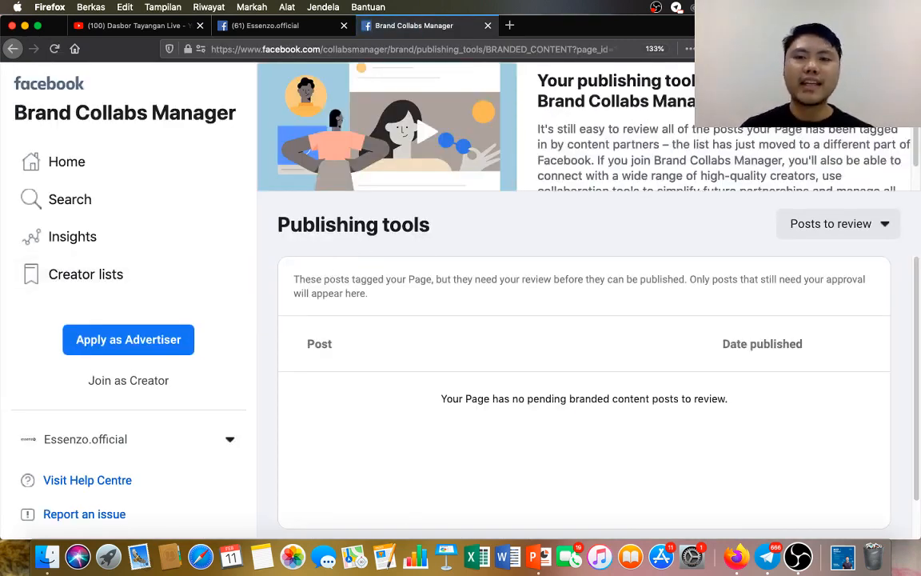
scroll(662, 172, down, 1)
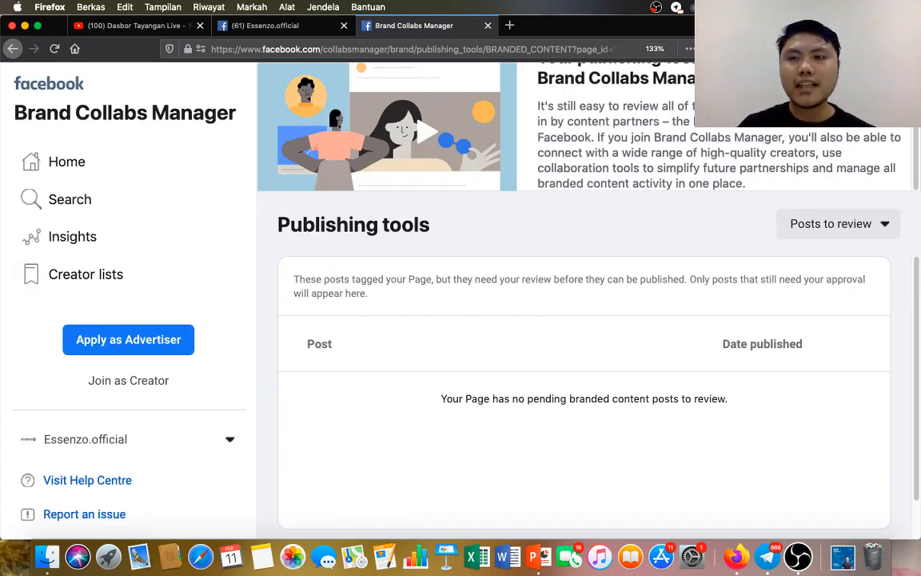
click(891, 79)
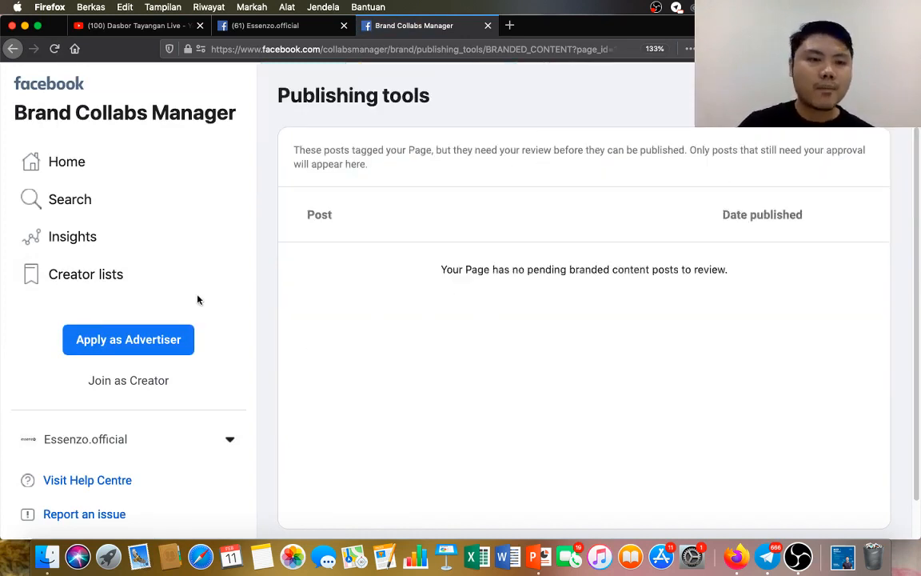
Open the Insights section of Brand Collabs Manager and dismiss the tip about switching between post views.
scroll(170, 238, down, 1)
scroll(170, 237, down, 4)
scroll(170, 238, up, 6)
scroll(170, 249, down, 6)
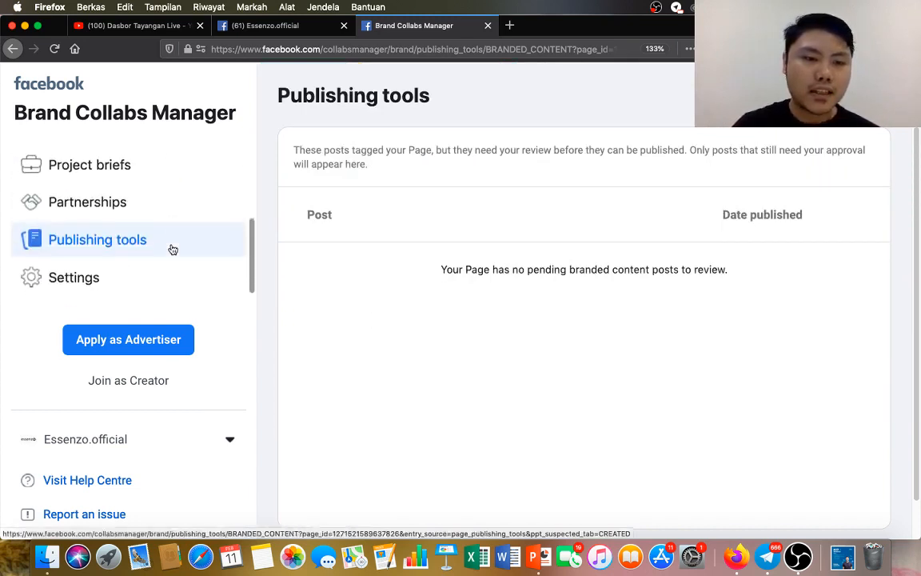
scroll(174, 249, up, 5)
click(172, 244)
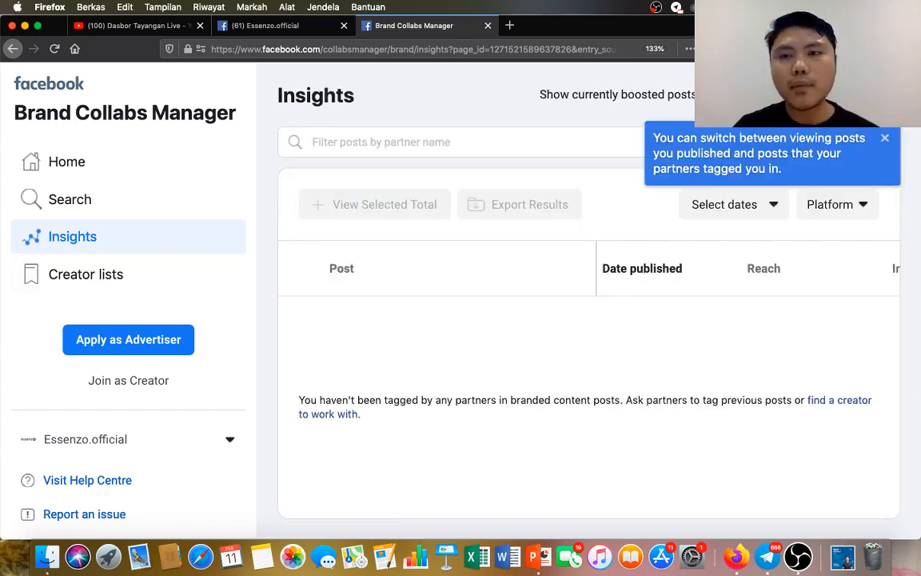
click(885, 140)
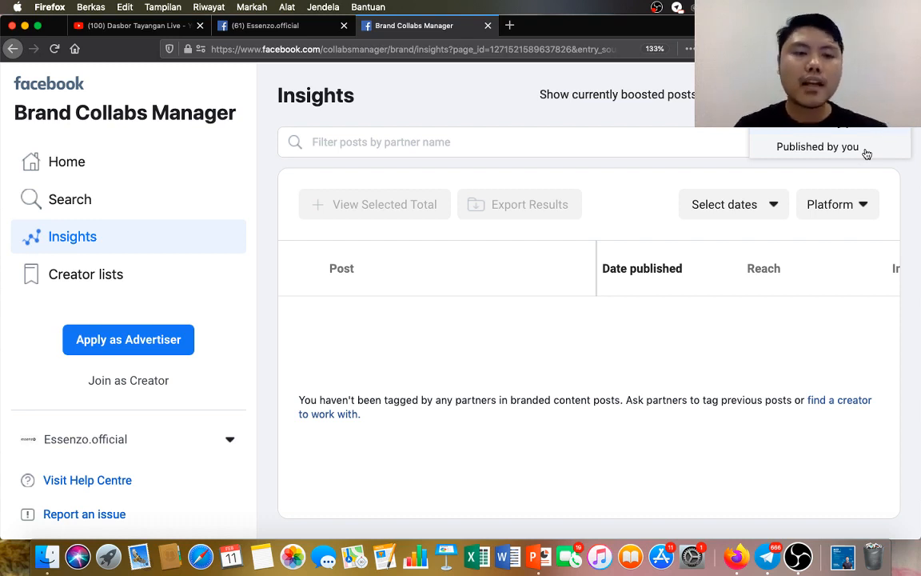
Switch the branded content insights to posts published by you and check the list of view options again.
click(834, 152)
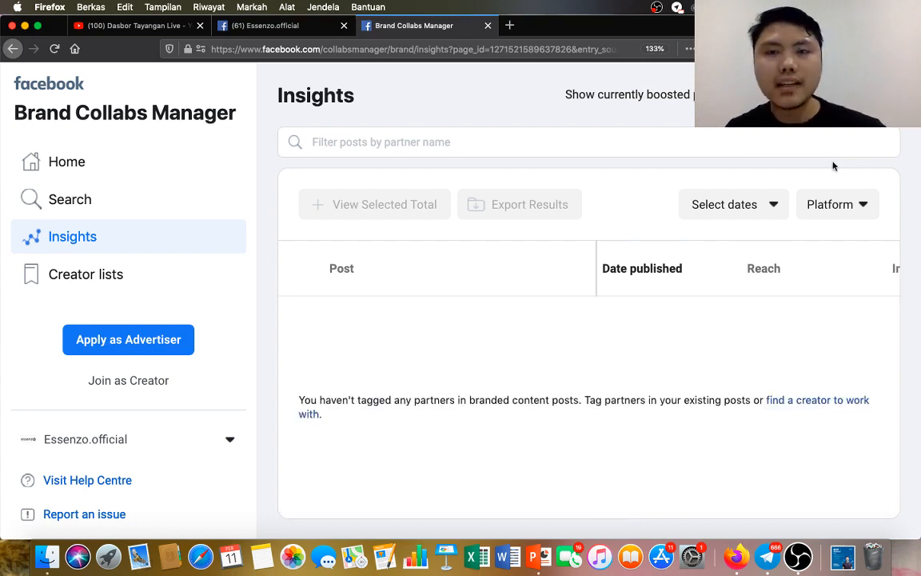
click(838, 95)
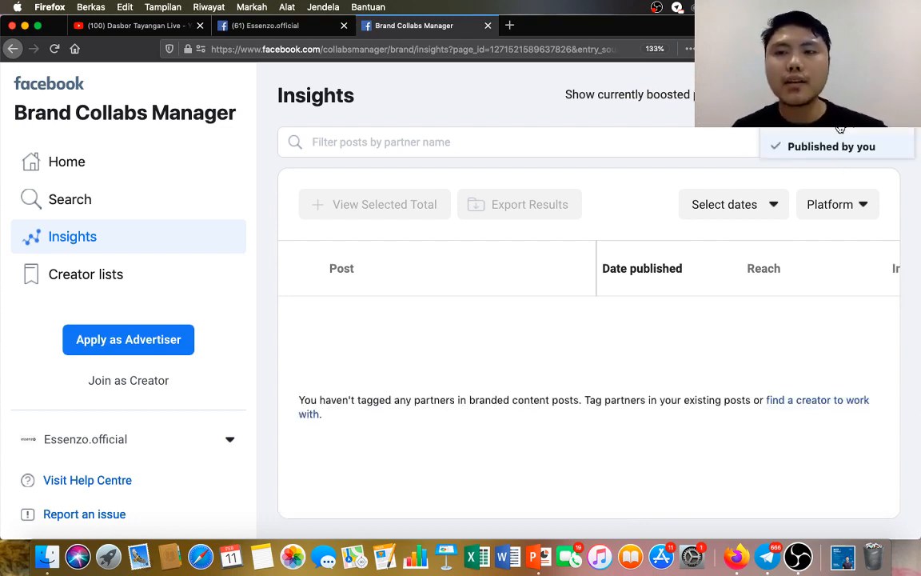
click(838, 117)
Open the advertiser application from the Brand Collabs Manager home page and look over its eligible Pages and email field.
click(99, 175)
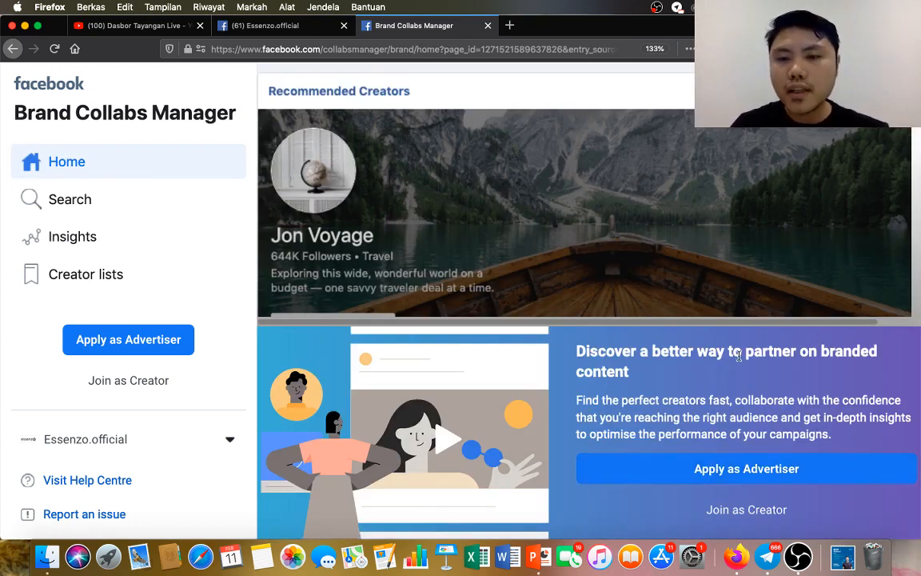
click(745, 471)
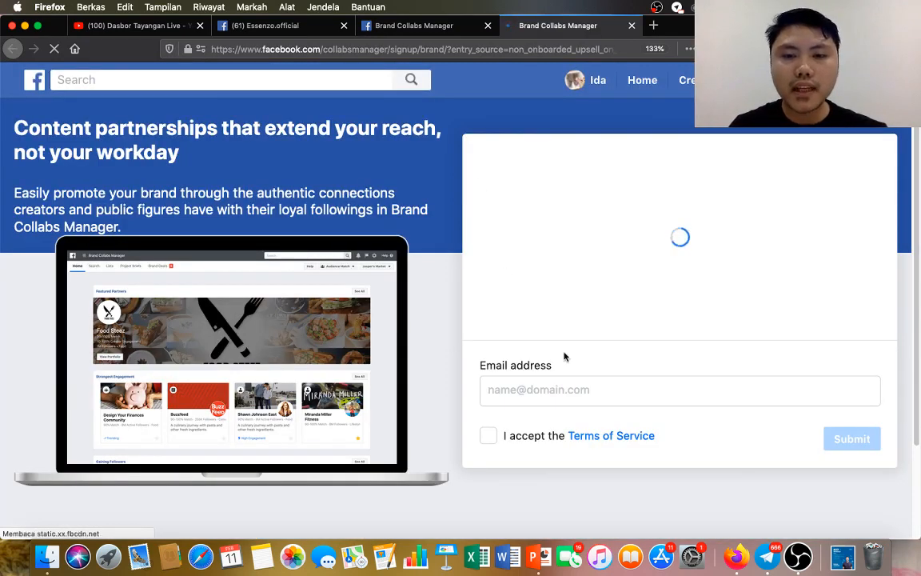
click(574, 391)
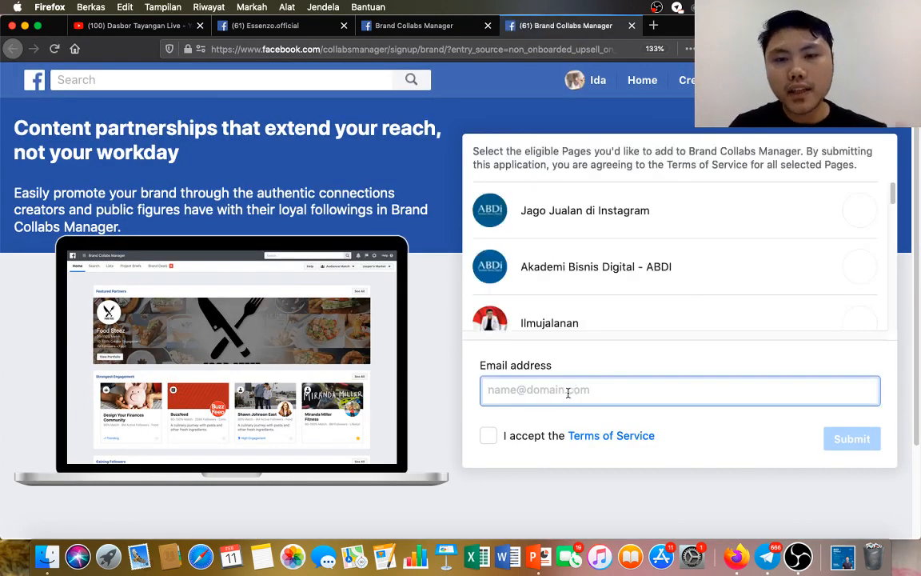
scroll(633, 227, down, 3)
scroll(627, 240, up, 4)
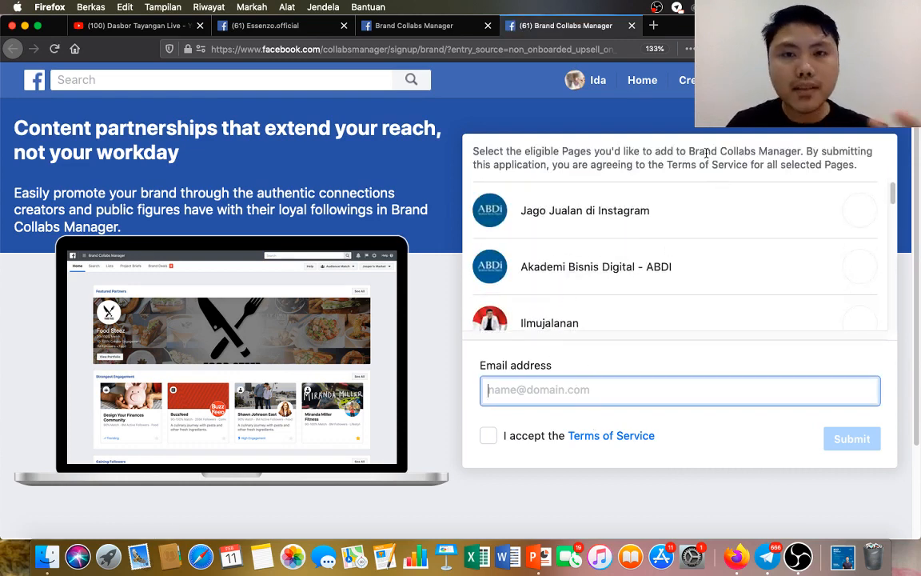
Return to Brand Collabs Manager, review its Publishing tools section and check the list of Pages available to switch to.
click(448, 28)
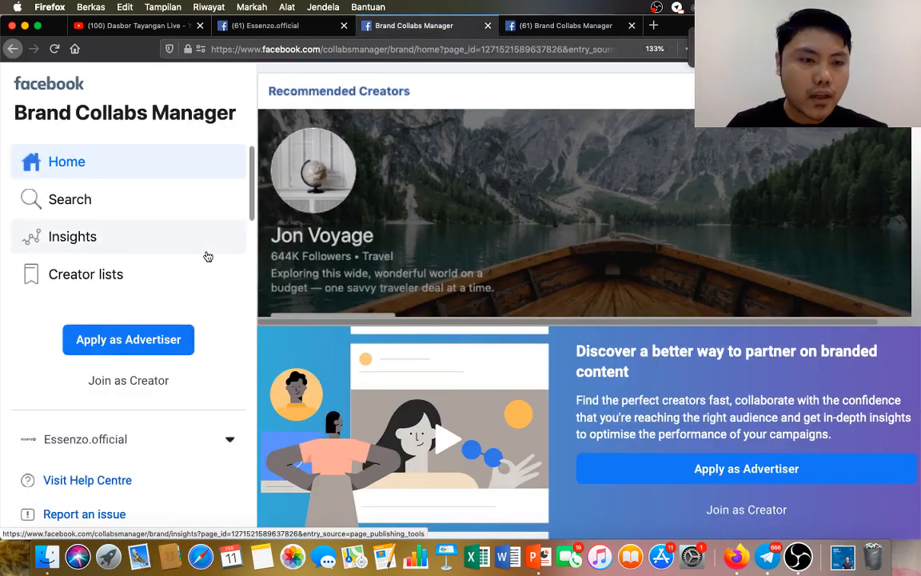
scroll(176, 266, down, 4)
click(140, 241)
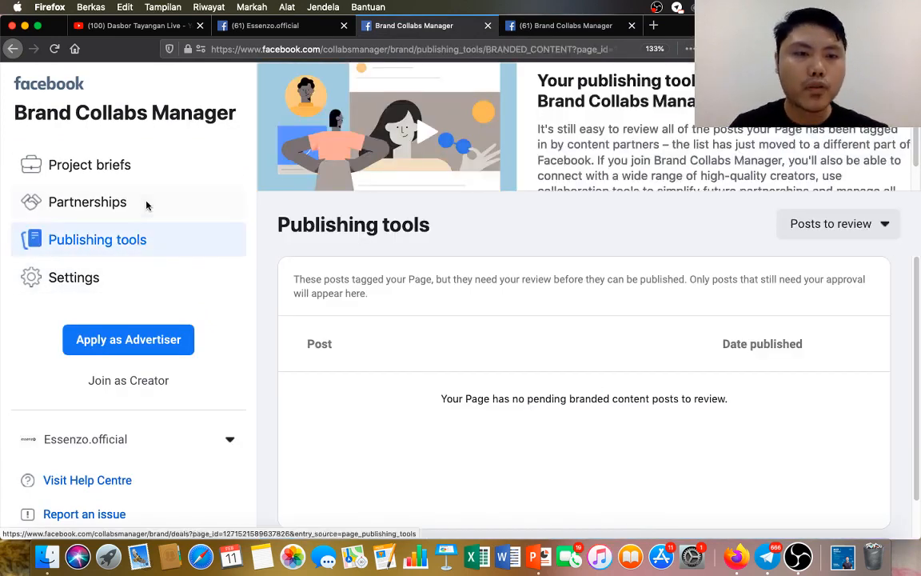
scroll(144, 196, up, 1)
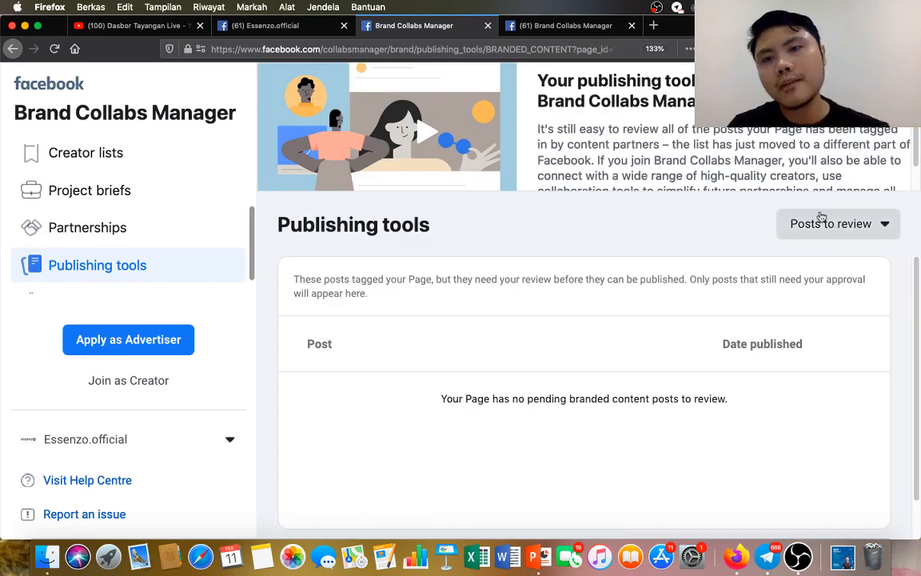
scroll(584, 320, down, 3)
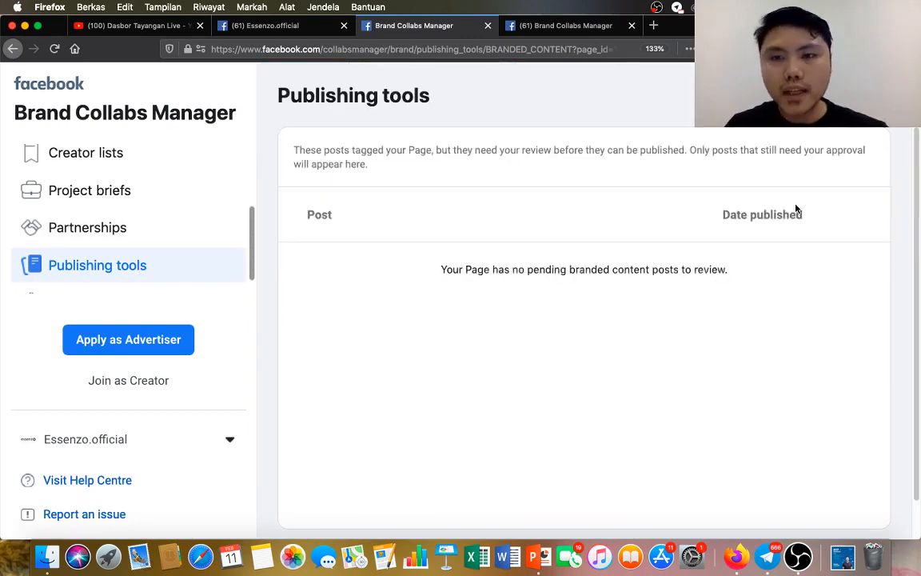
scroll(797, 208, down, 2)
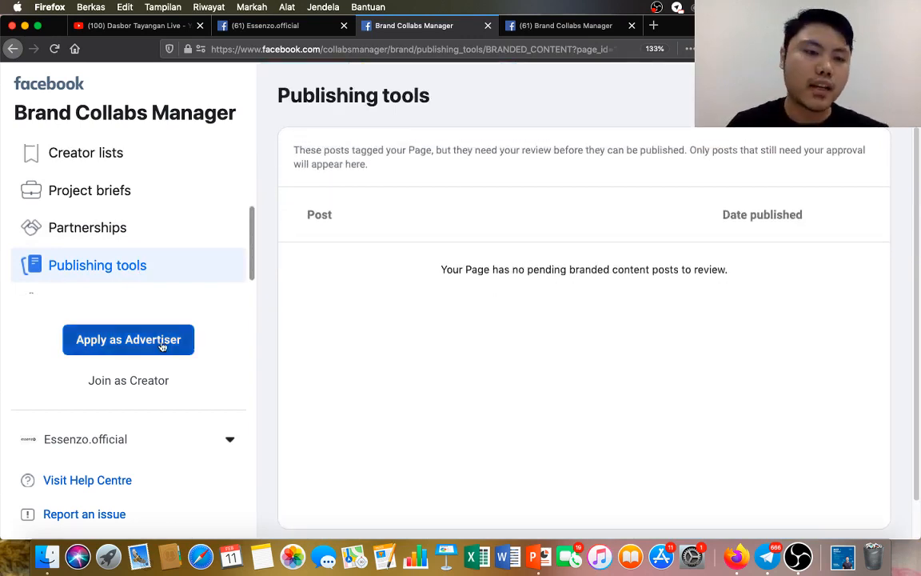
click(142, 439)
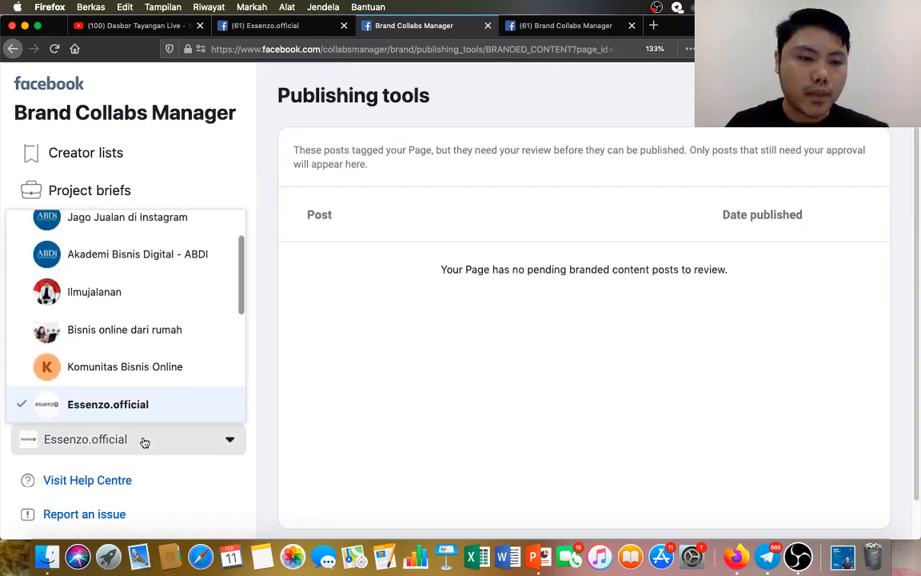
click(142, 440)
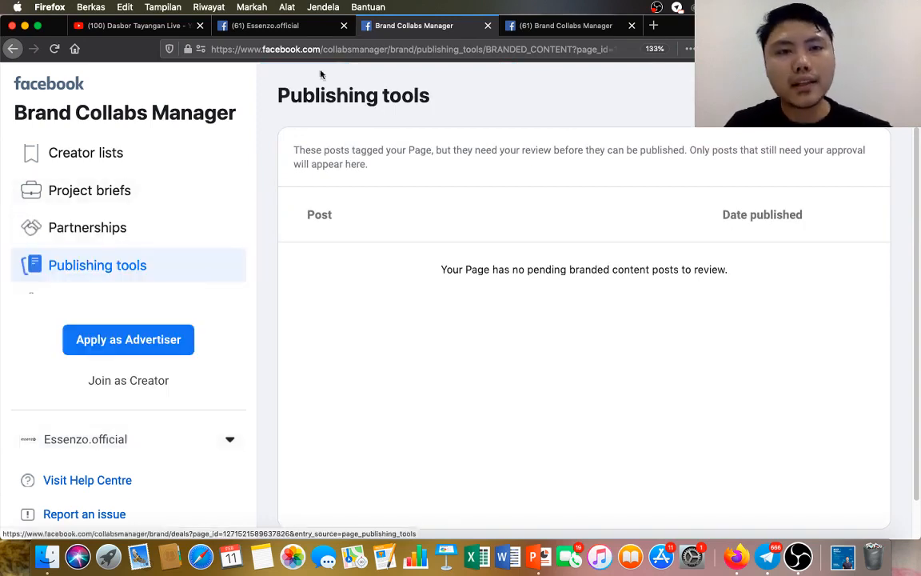
Go back to the Essenzo.official publishing tools and open the Forms Library under Lead Ads Forms.
click(264, 25)
scroll(137, 281, down, 5)
scroll(134, 274, up, 2)
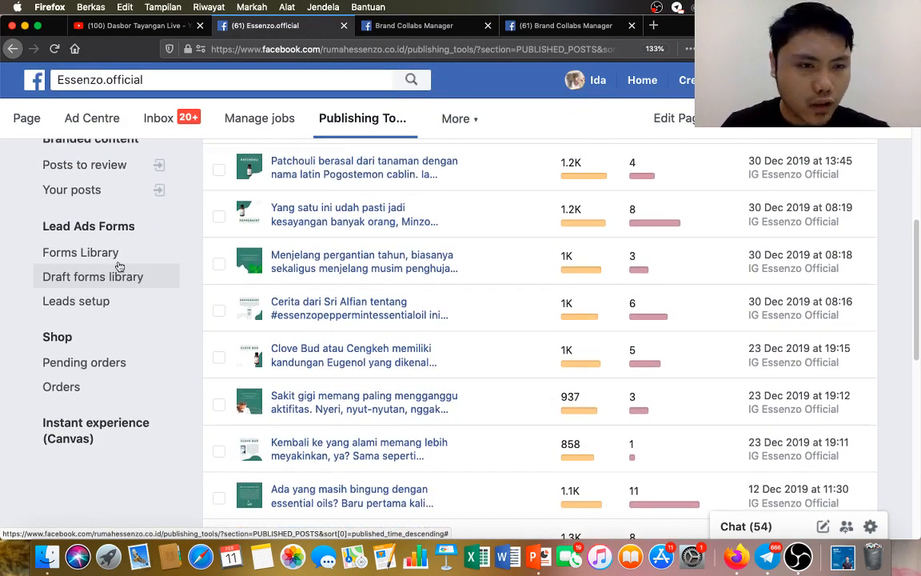
click(117, 256)
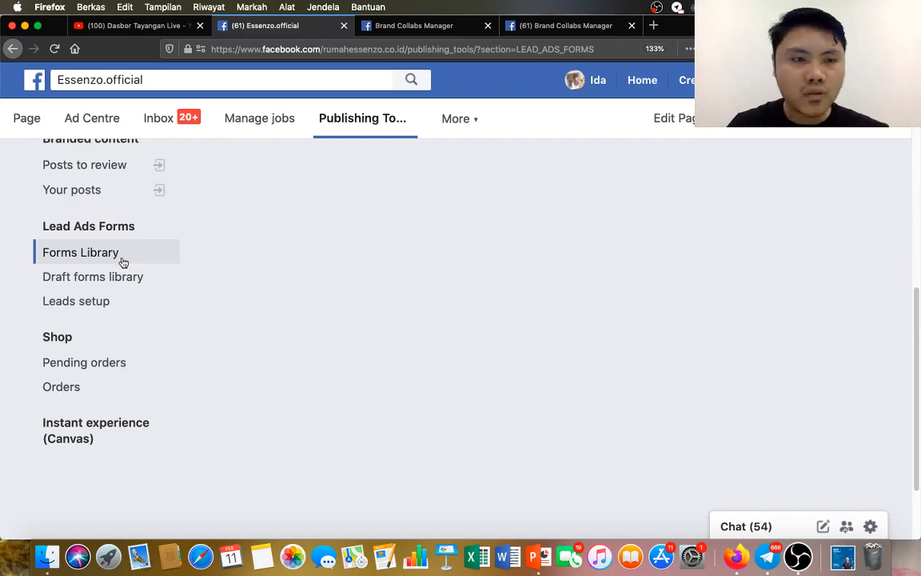
scroll(533, 258, down, 1)
scroll(533, 258, up, 6)
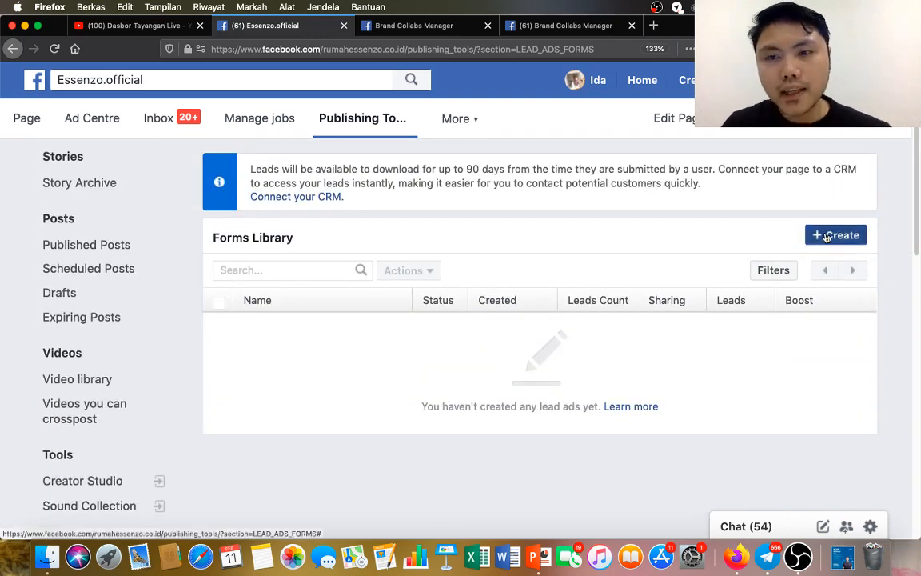
Start a new lead form from scratch in the Forms Library.
click(832, 235)
scroll(513, 255, down, 3)
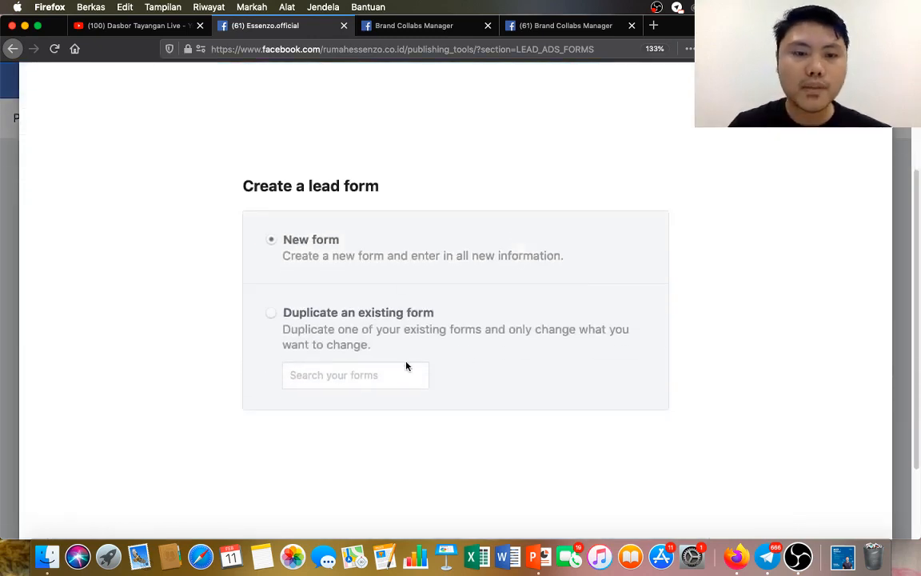
scroll(560, 328, up, 1)
scroll(581, 302, down, 3)
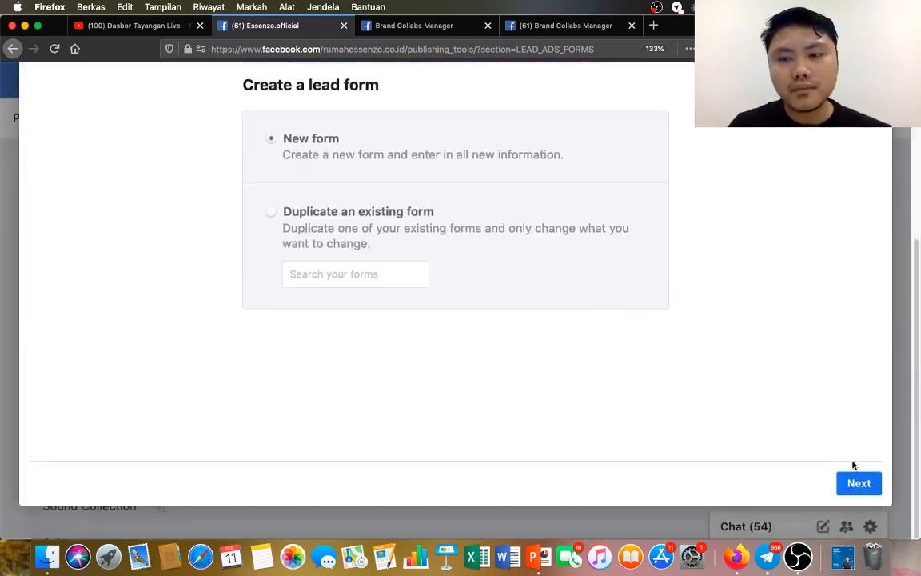
click(857, 482)
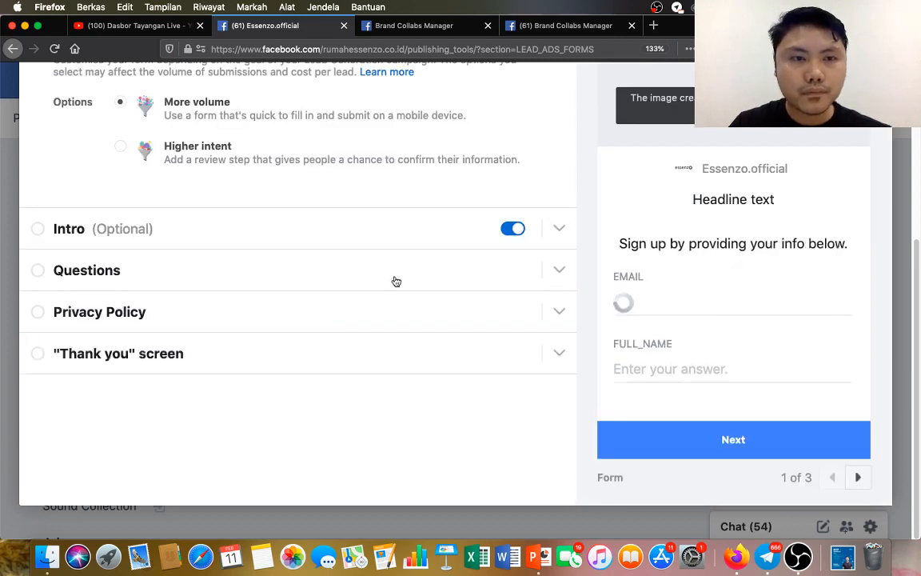
scroll(395, 283, up, 4)
scroll(394, 289, up, 1)
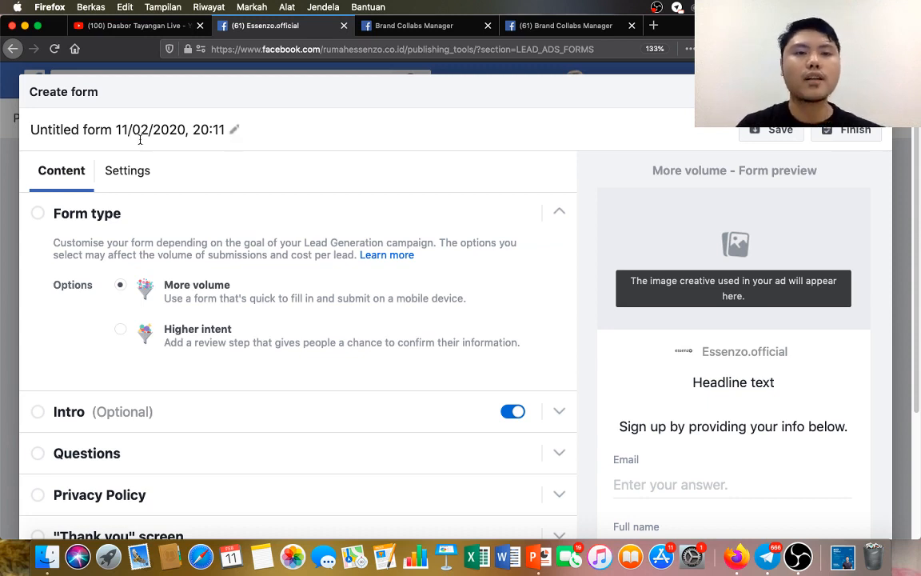
Clear the default name of the new lead form.
drag(227, 135, 142, 134)
key(BackSpace)
key(BackSpace)
key(BackSpace)
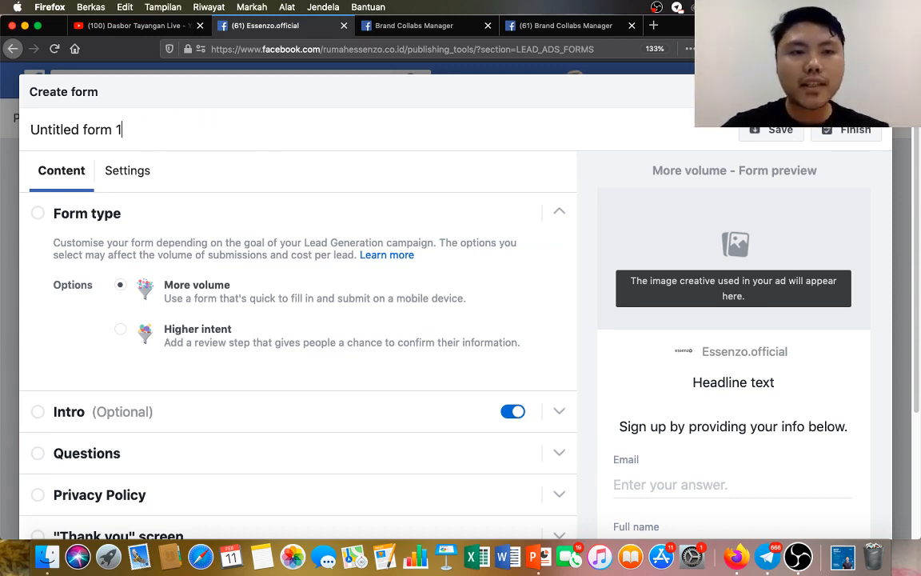
key(BackSpace)
key(BackSpace)
key(BackSpace)
key(BackSpace)
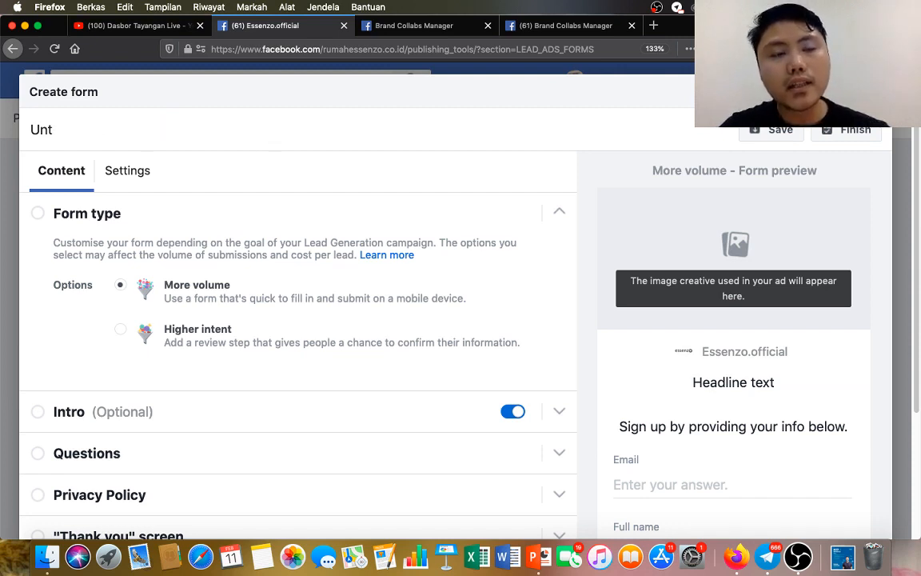
key(BackSpace)
key(BackSpace)
key(BackSpace)
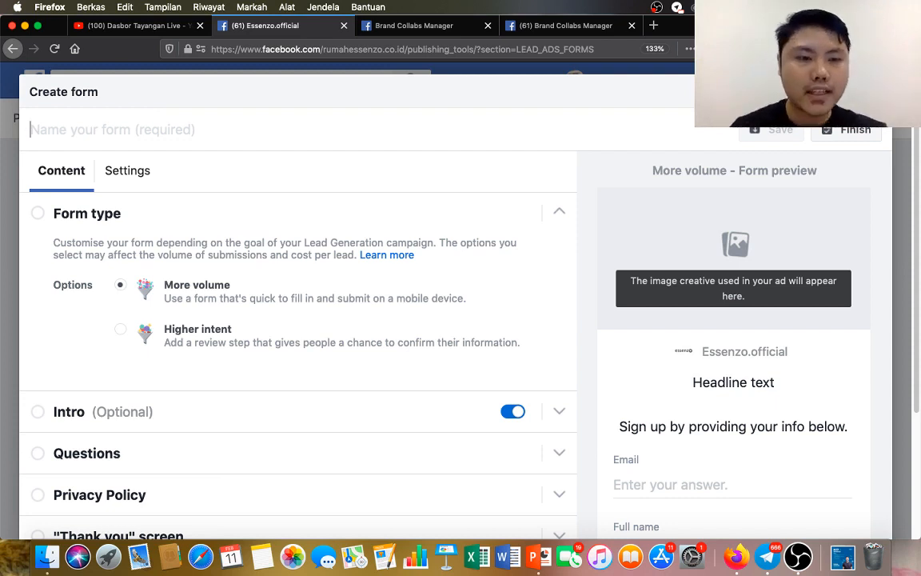
Examine the lead form's form type, Intro, Questions, Privacy Policy and "Thank you" screen sections.
scroll(185, 248, down, 5)
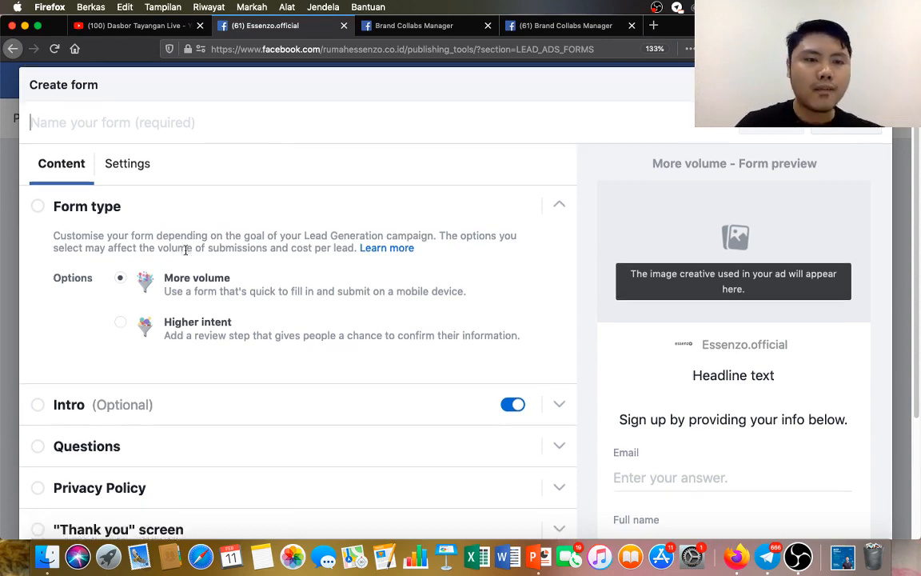
click(209, 341)
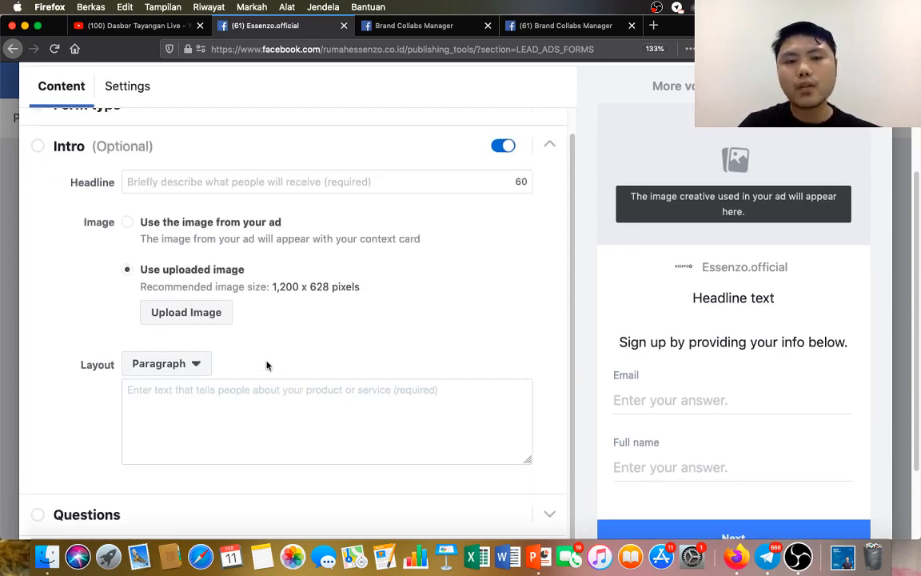
scroll(292, 347, down, 1)
scroll(320, 336, down, 3)
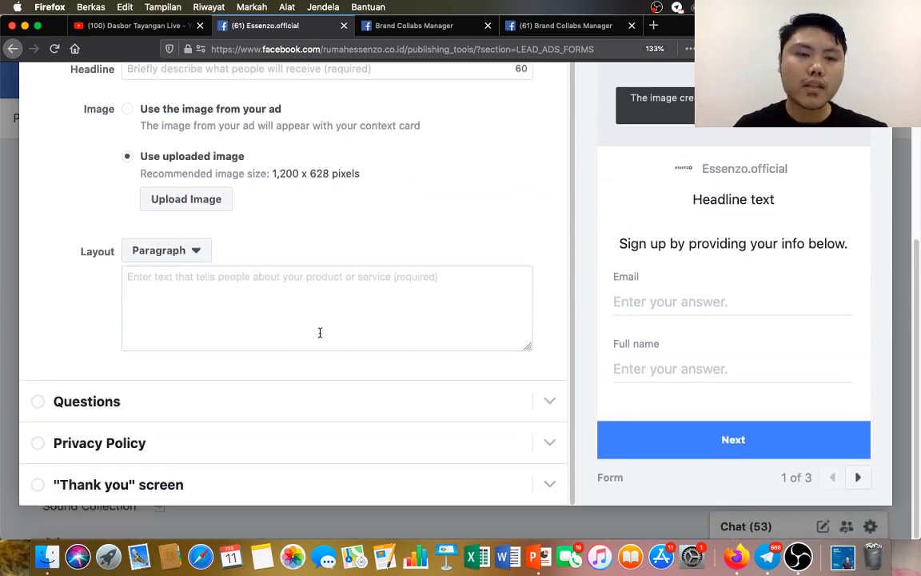
click(190, 405)
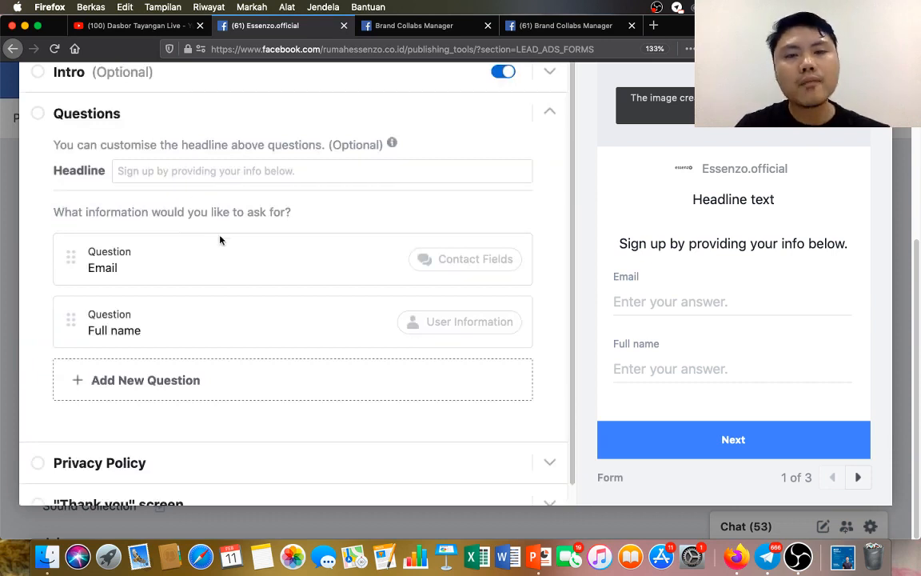
scroll(260, 267, down, 1)
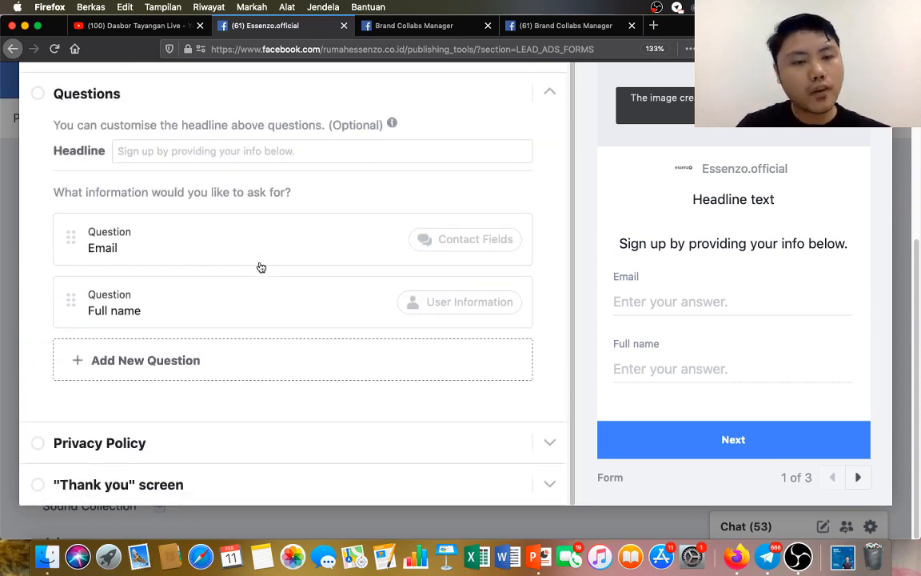
click(194, 444)
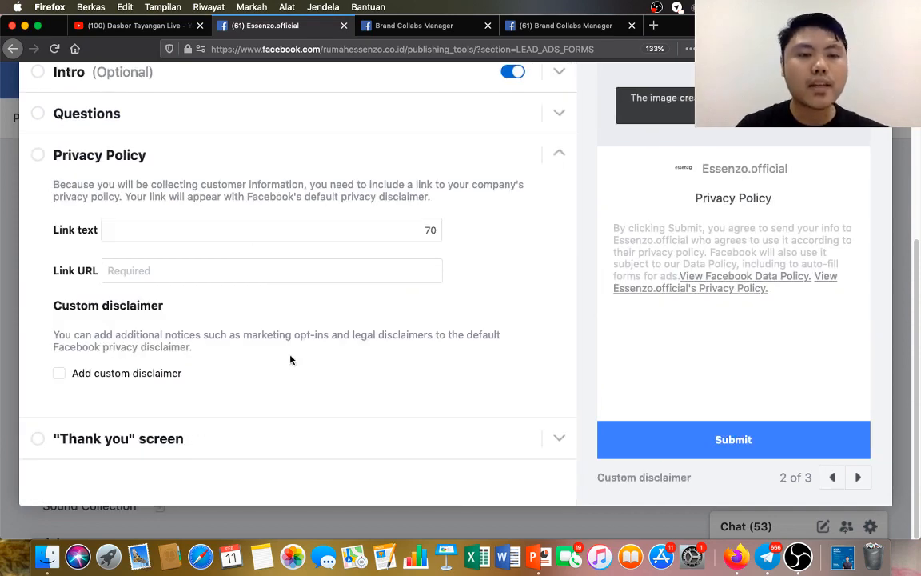
click(170, 440)
scroll(332, 364, up, 8)
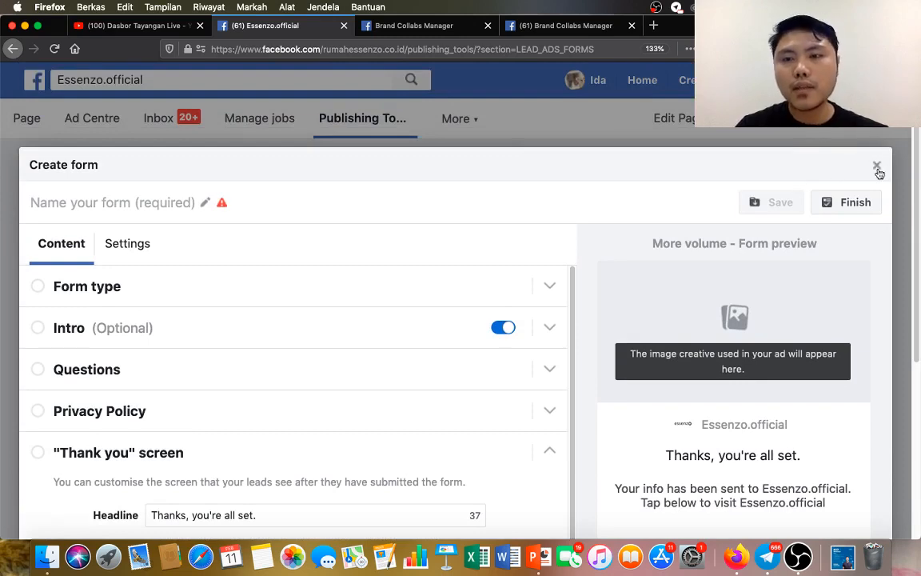
Close the lead form, discarding the work in progress, and return to the publishing tools list.
click(876, 168)
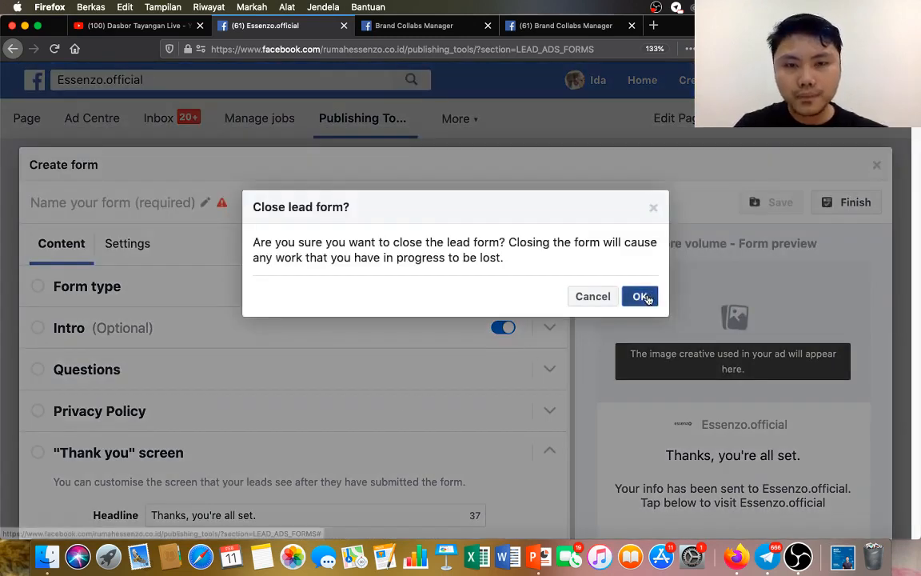
click(640, 297)
scroll(211, 392, down, 3)
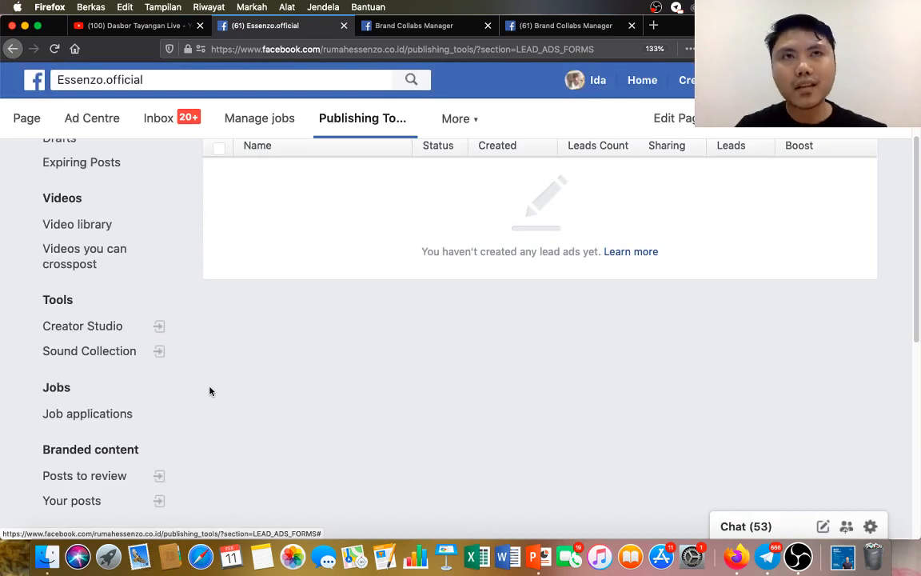
Open the Leads setup page in the Lead Ads Forms section.
scroll(115, 355, down, 3)
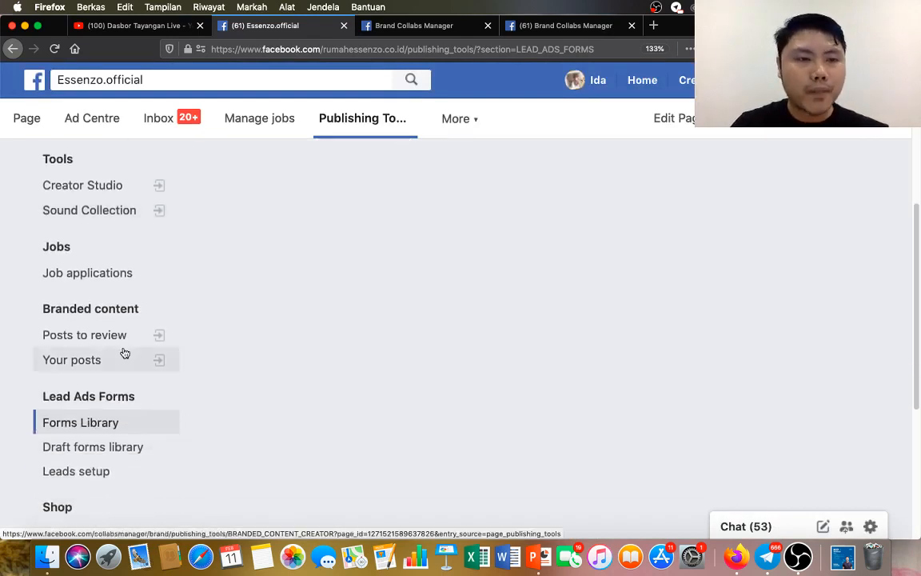
scroll(130, 347, up, 1)
scroll(109, 376, down, 2)
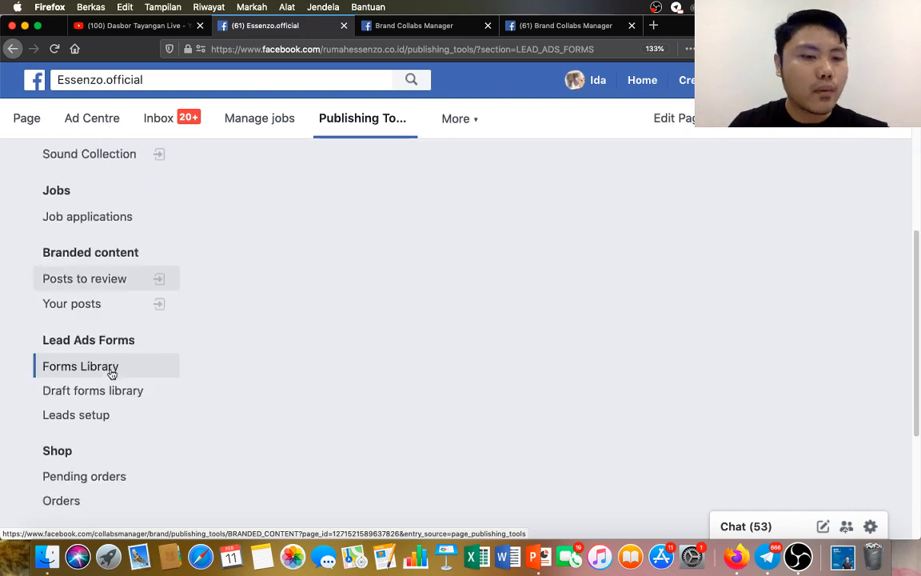
click(76, 415)
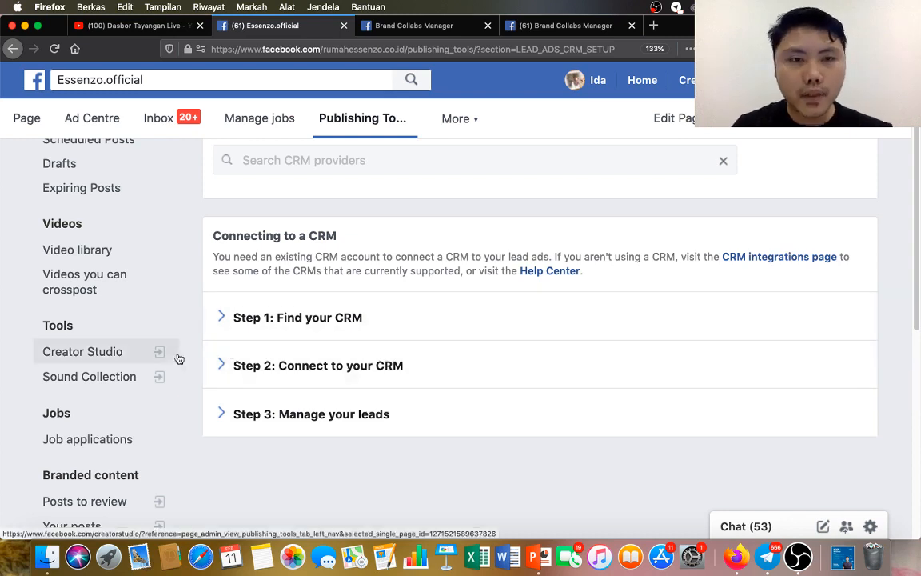
Open the Shop's pending orders and examine the order table.
scroll(129, 390, down, 2)
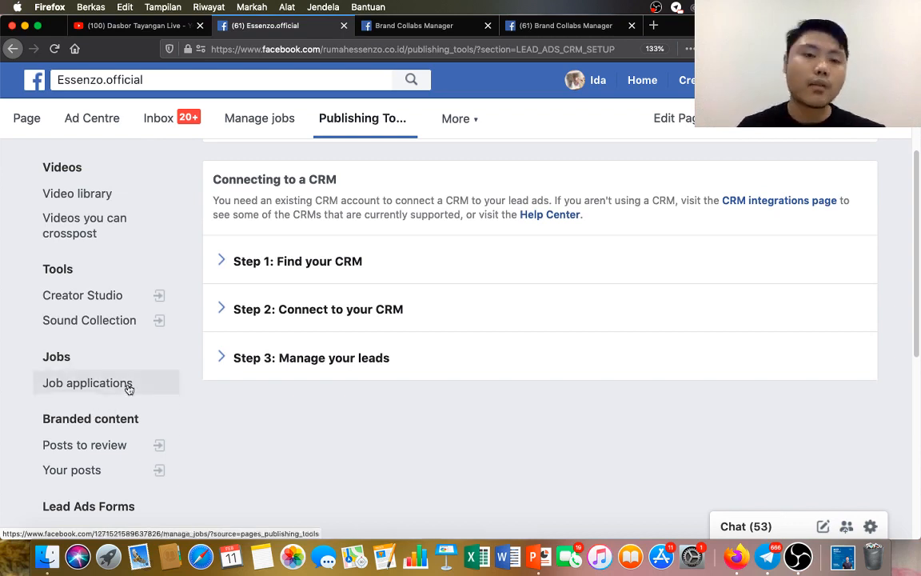
scroll(131, 388, down, 8)
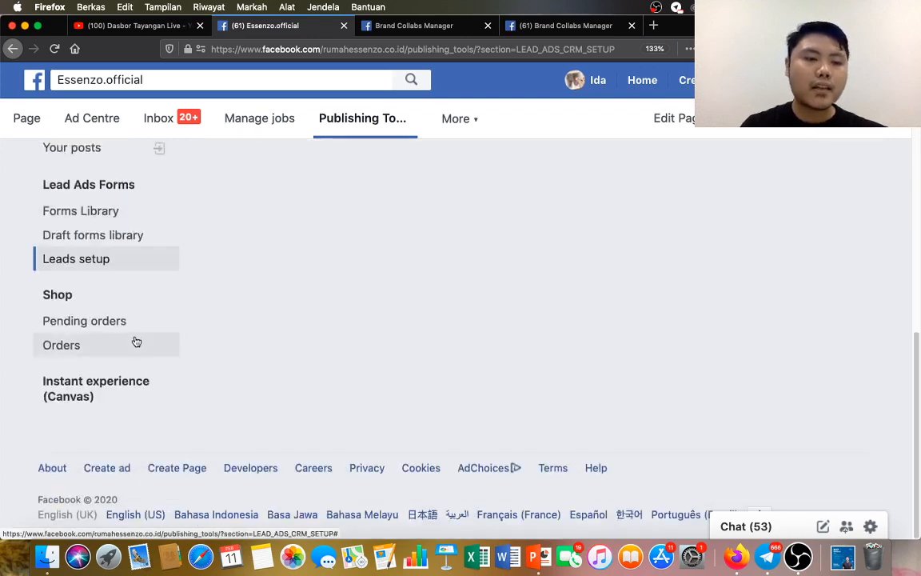
click(115, 324)
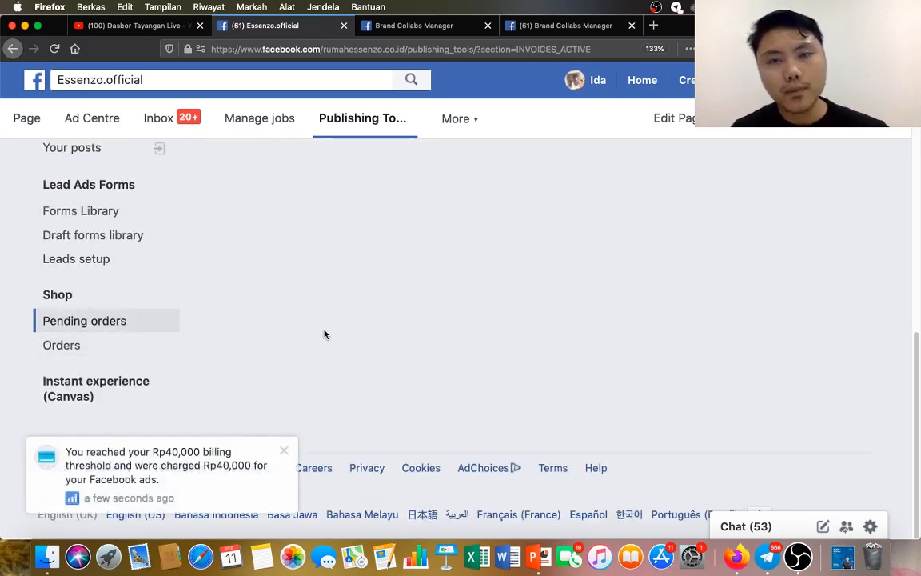
scroll(360, 280, up, 5)
scroll(366, 288, up, 4)
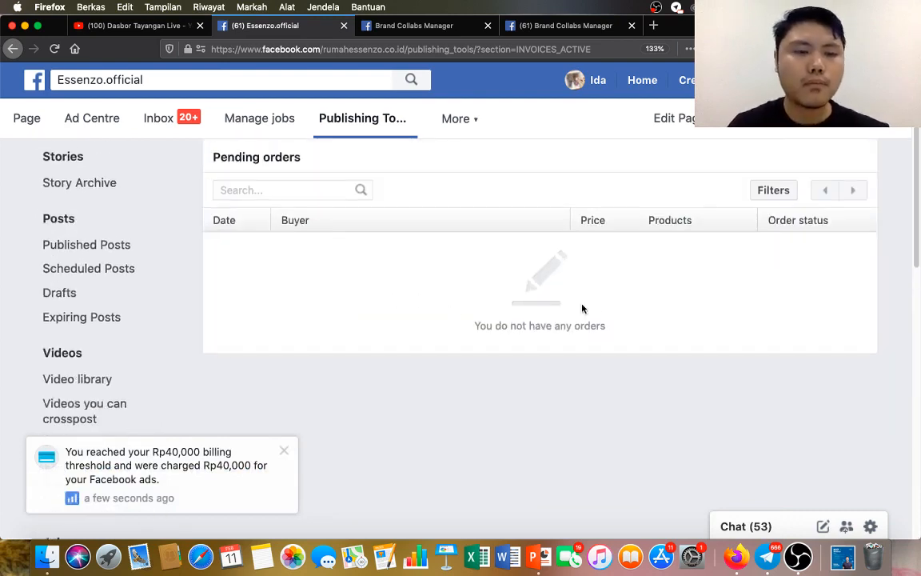
scroll(706, 316, up, 1)
scroll(706, 316, down, 2)
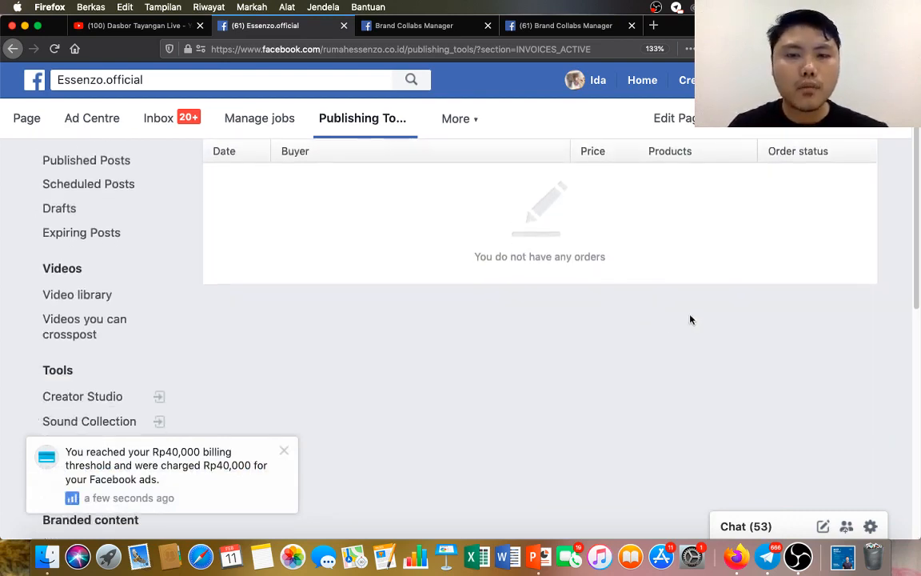
scroll(527, 312, up, 2)
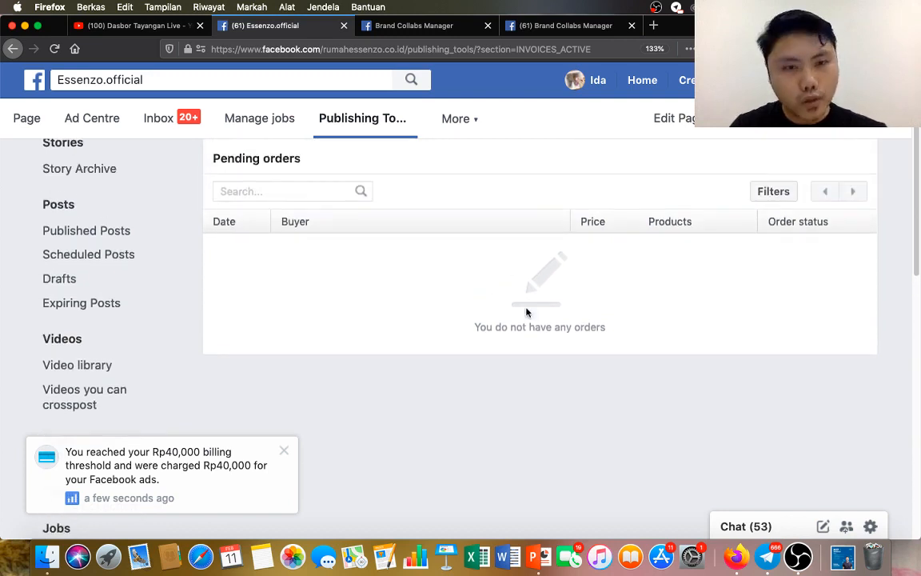
scroll(526, 312, up, 1)
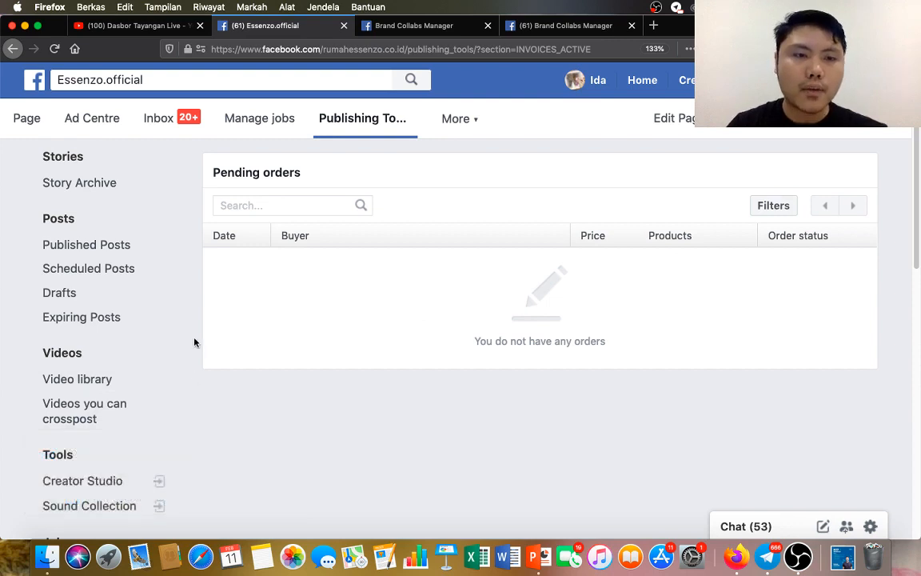
scroll(142, 328, down, 10)
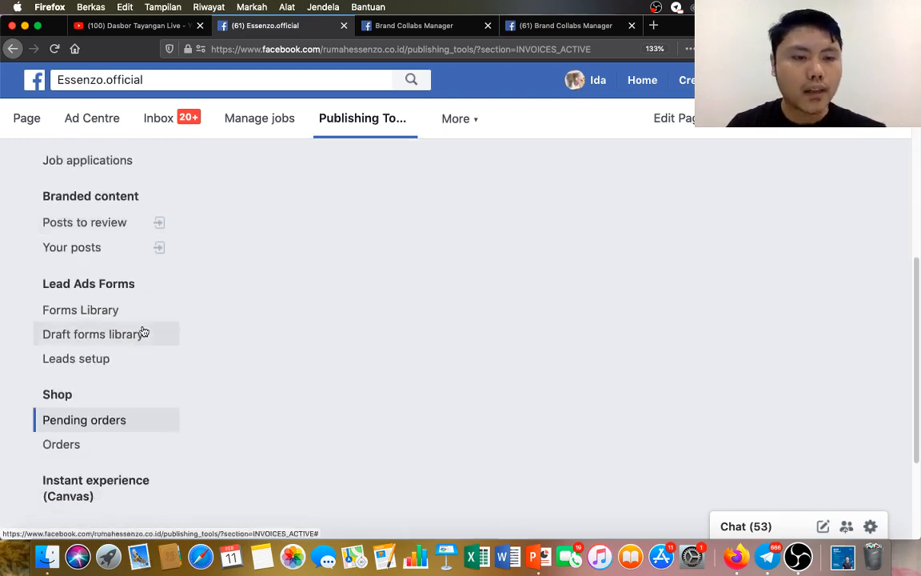
scroll(658, 329, up, 10)
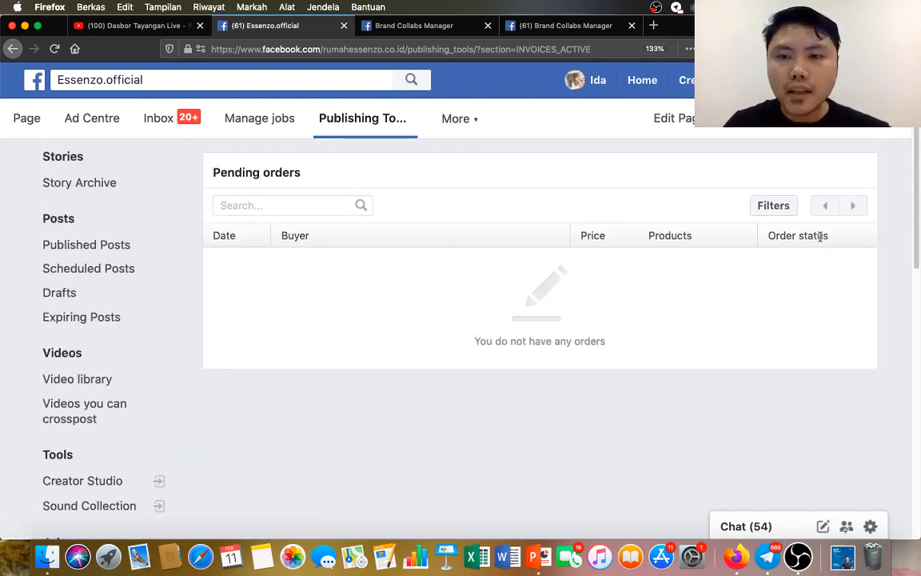
Check which order status values can filter the pending orders, and remove the unfinished filter.
click(789, 209)
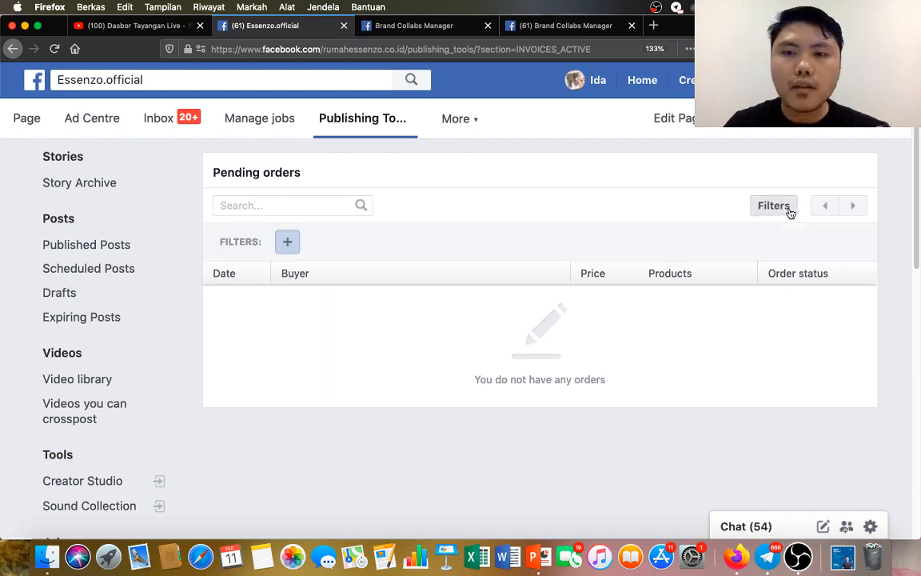
click(285, 245)
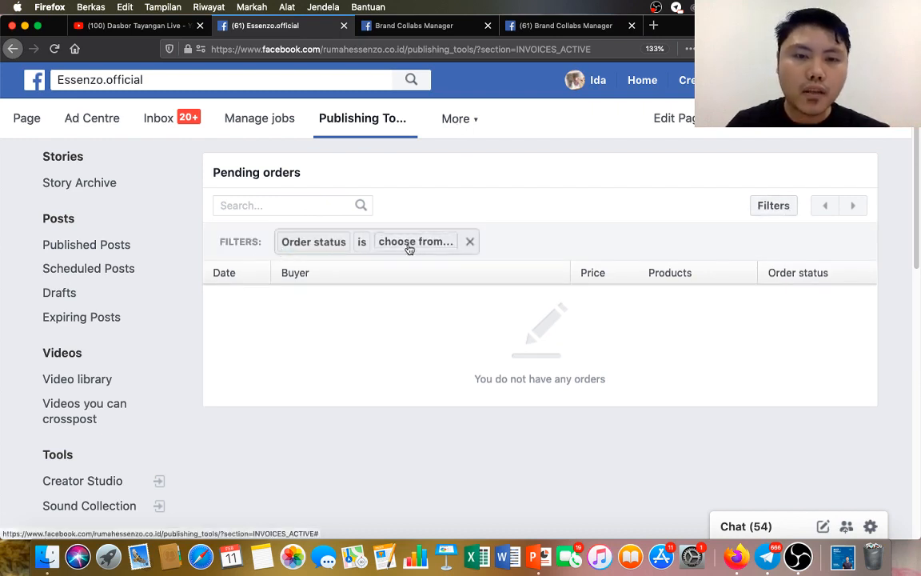
click(408, 243)
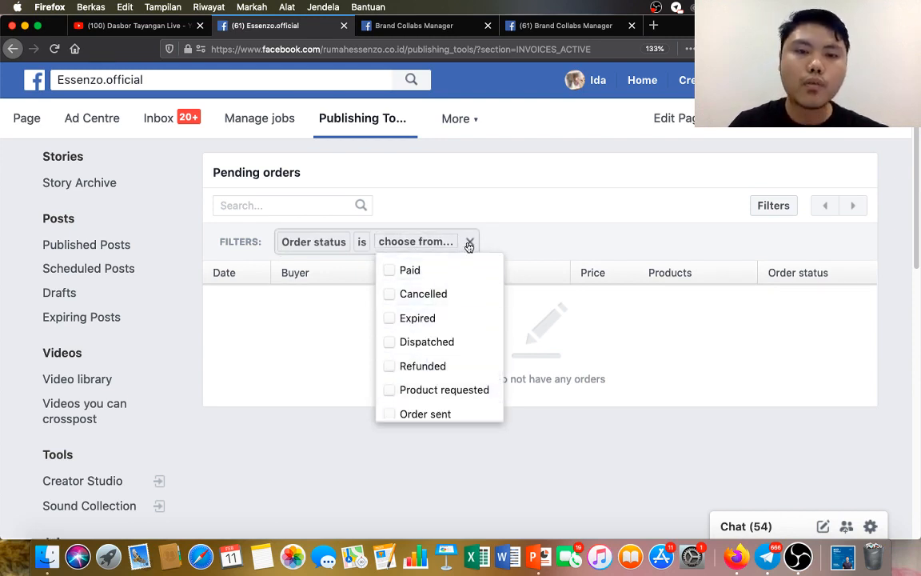
click(470, 241)
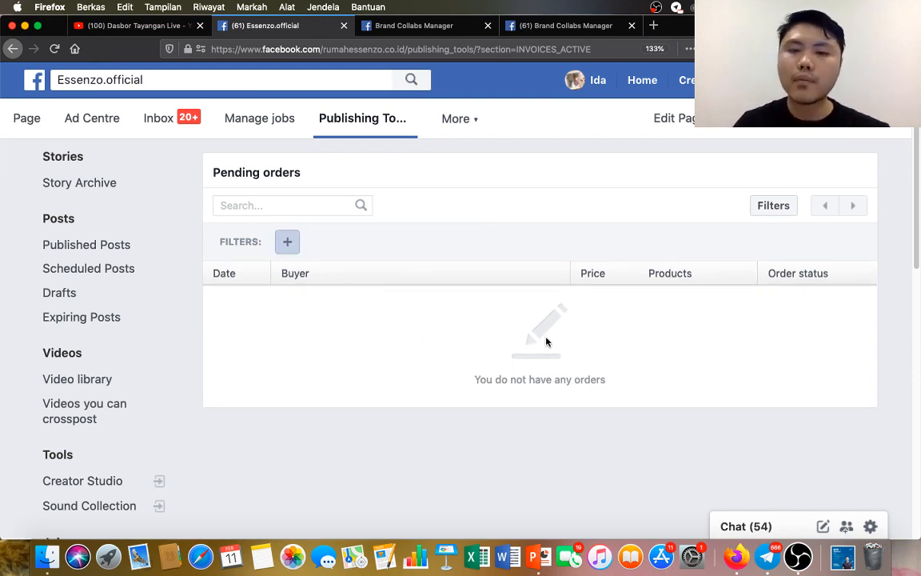
Review the Jobs, Branded content, Lead Ads Forms and Shop sections of the publishing tools.
scroll(113, 401, down, 10)
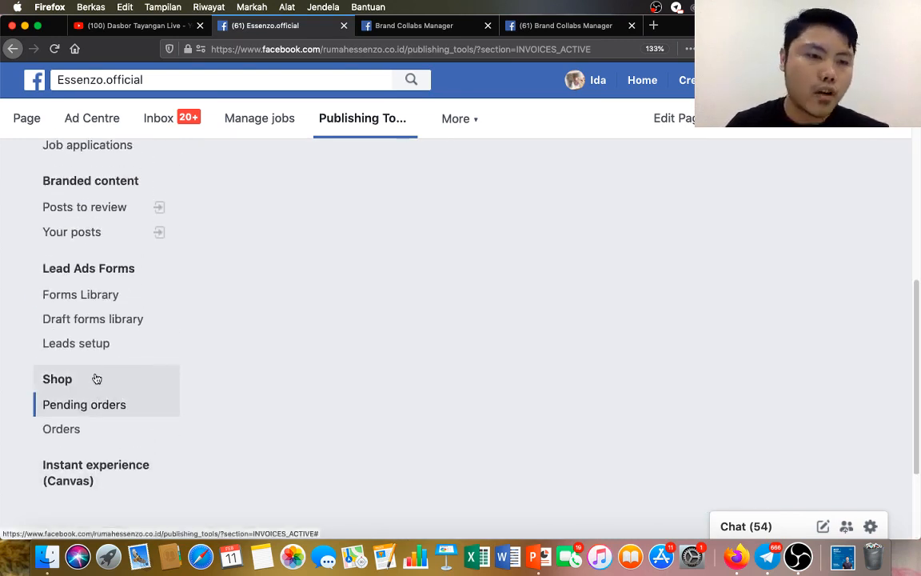
scroll(109, 299, up, 1)
scroll(110, 318, up, 5)
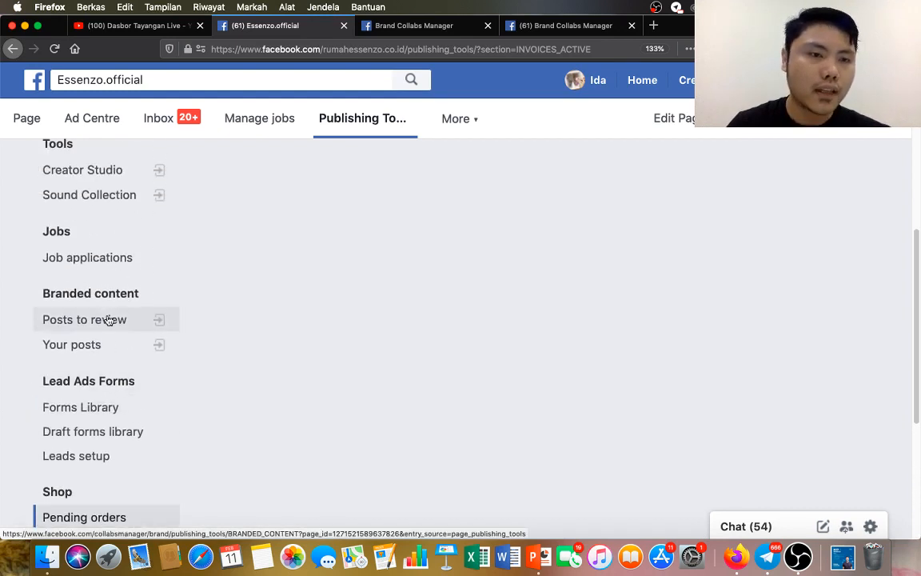
scroll(112, 312, down, 2)
scroll(111, 324, down, 1)
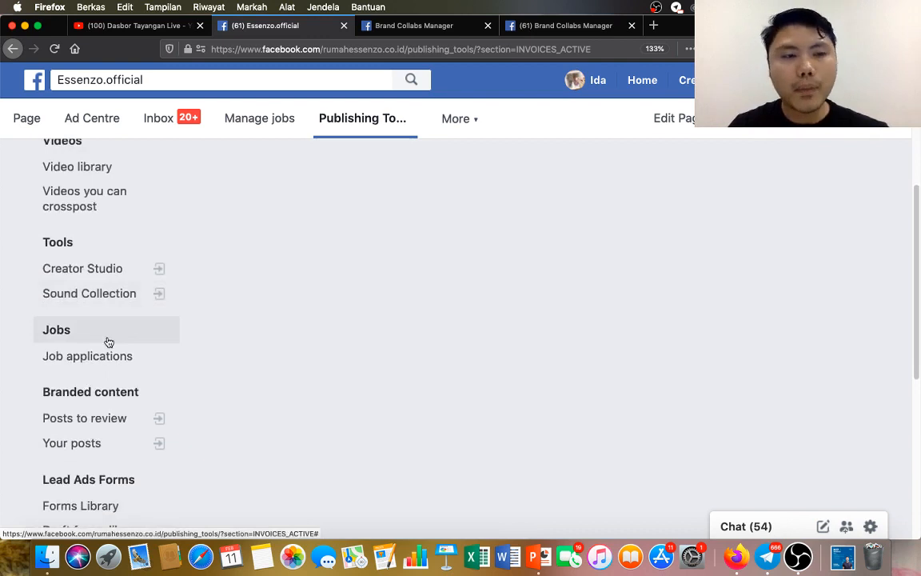
scroll(109, 342, up, 4)
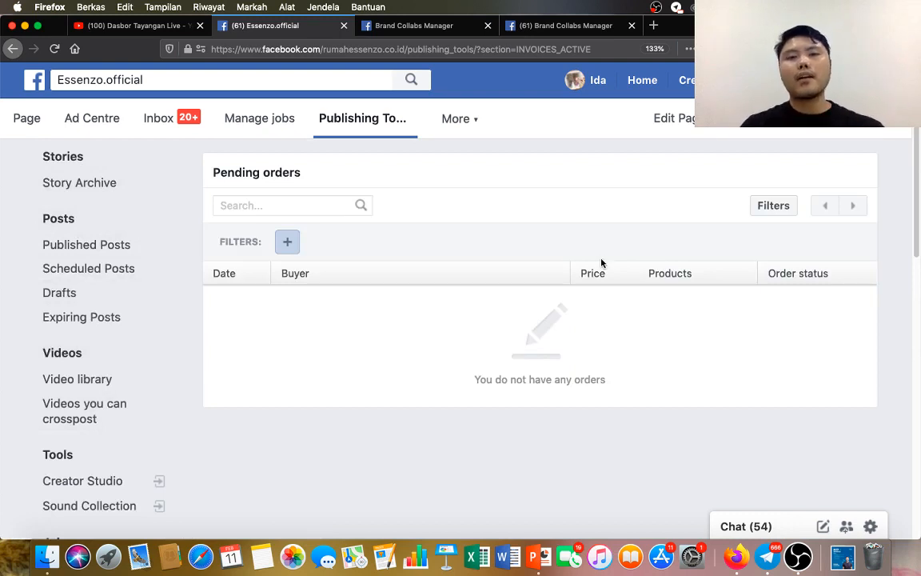
scroll(526, 320, down, 3)
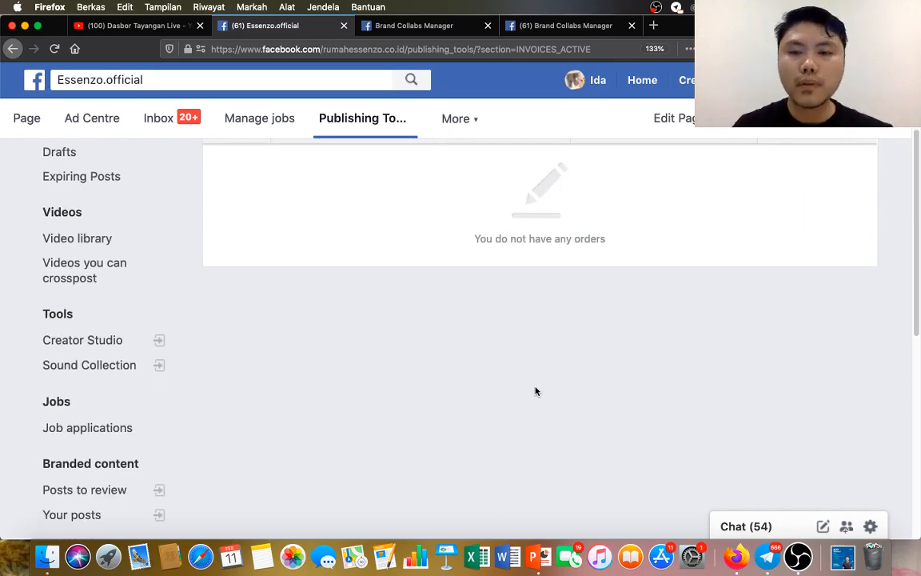
Switch to the Webinar #27 presentation in PowerPoint and start the slide show from slide 3, the eight Facebook page features.
key(ctrl+Up)
click(693, 246)
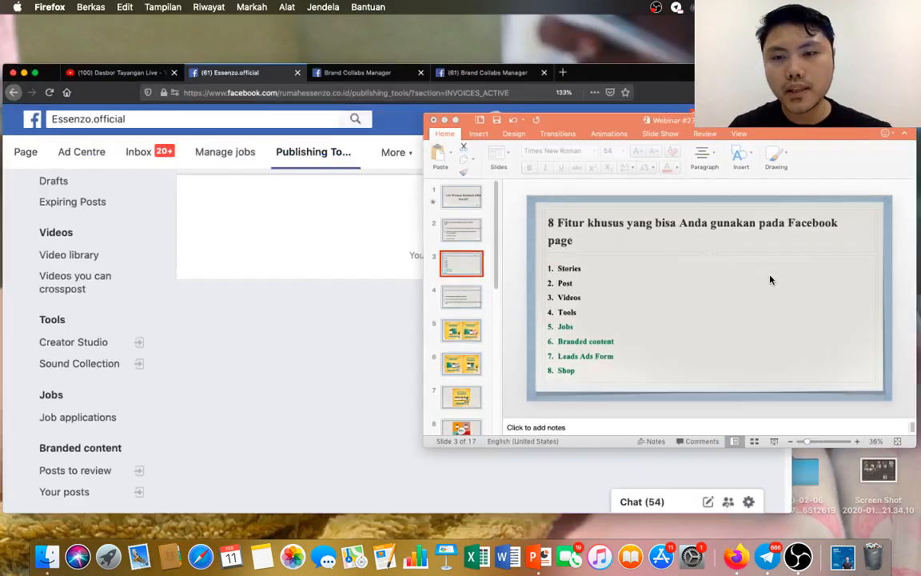
click(749, 474)
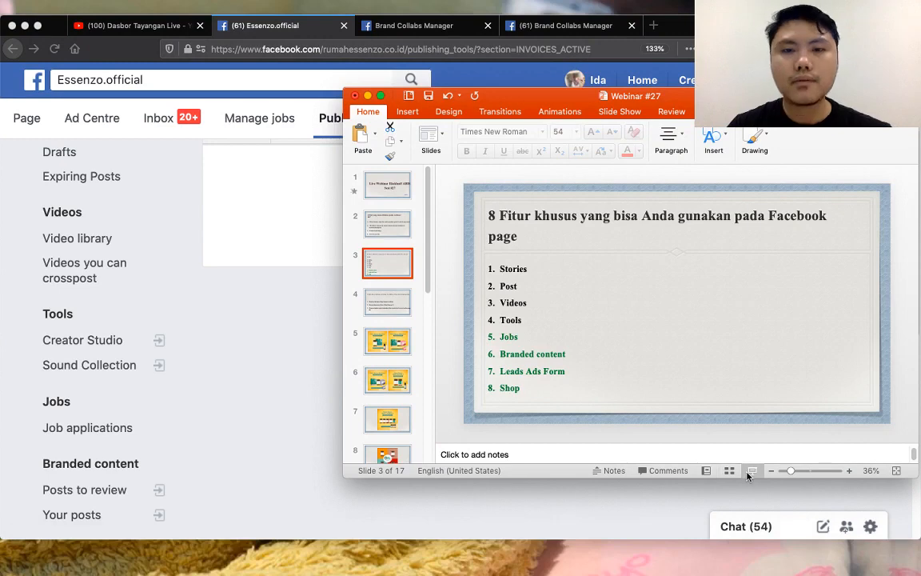
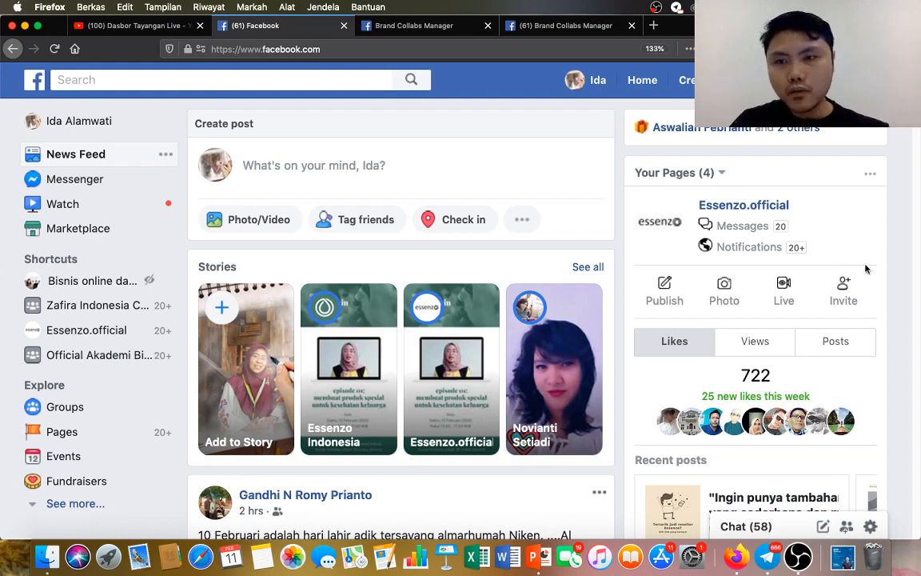
Change the Facebook display language to English (US) and check the language setting on the reloaded news feed.
scroll(885, 222, down, 5)
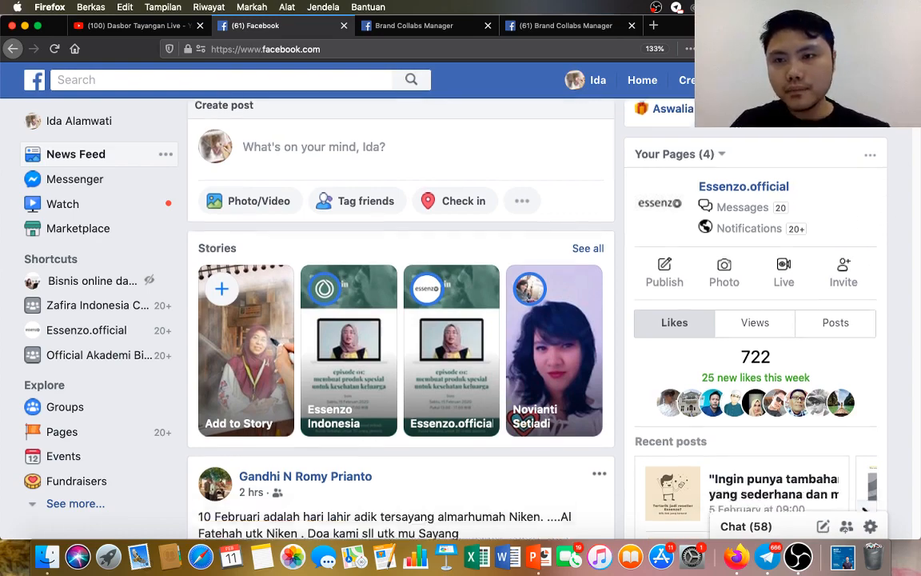
scroll(915, 151, down, 10)
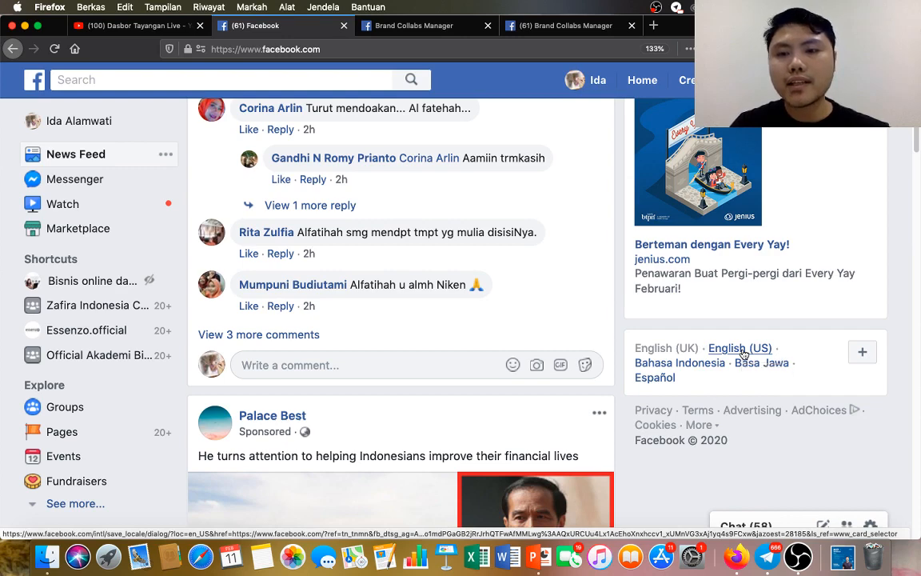
click(740, 349)
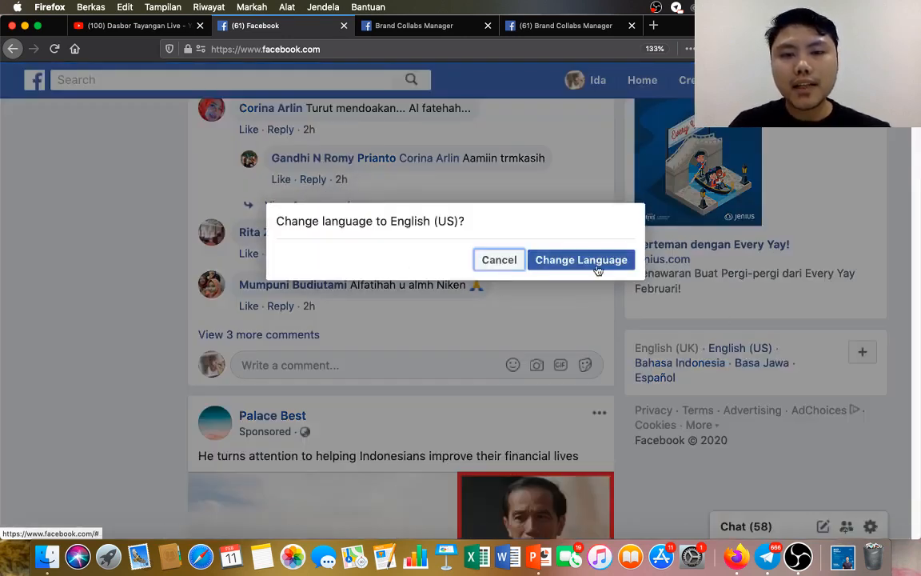
click(597, 264)
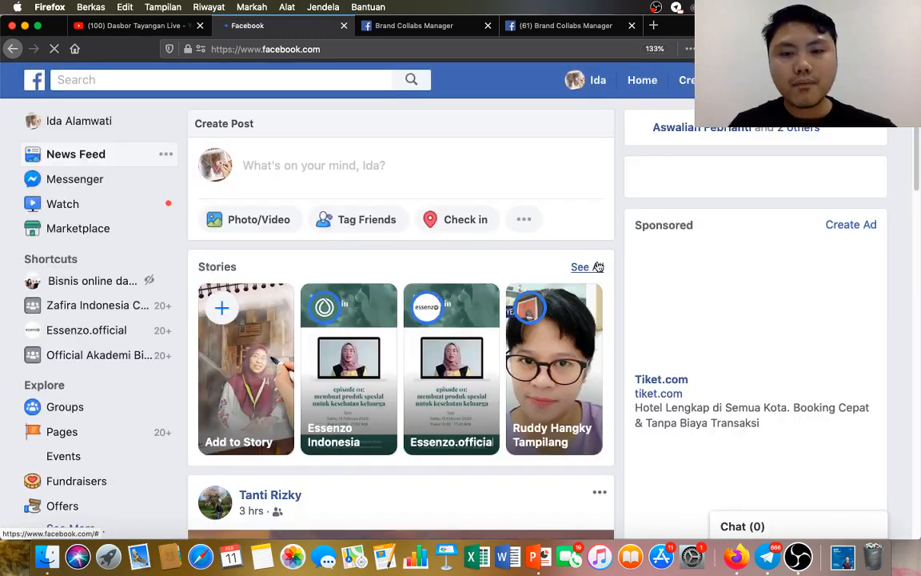
scroll(829, 310, down, 5)
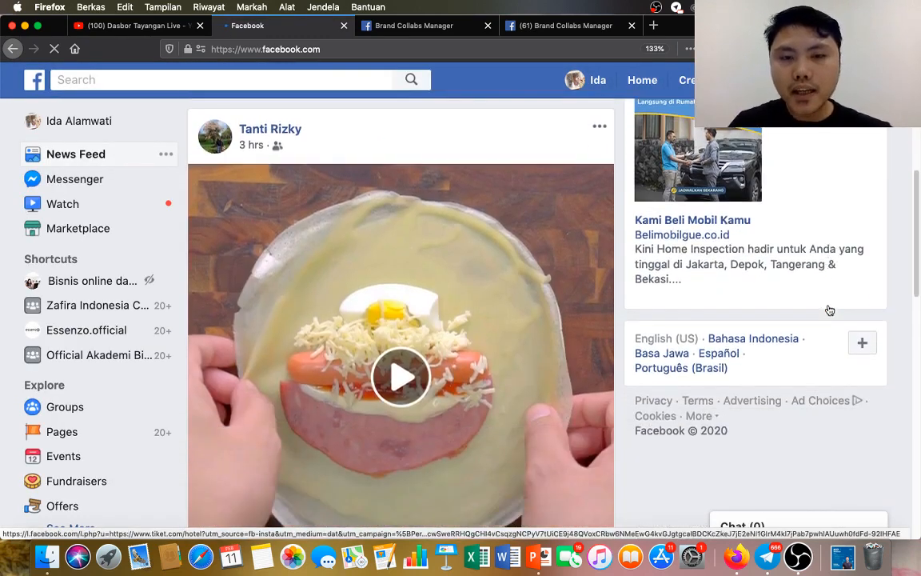
scroll(829, 310, down, 2)
scroll(814, 318, up, 4)
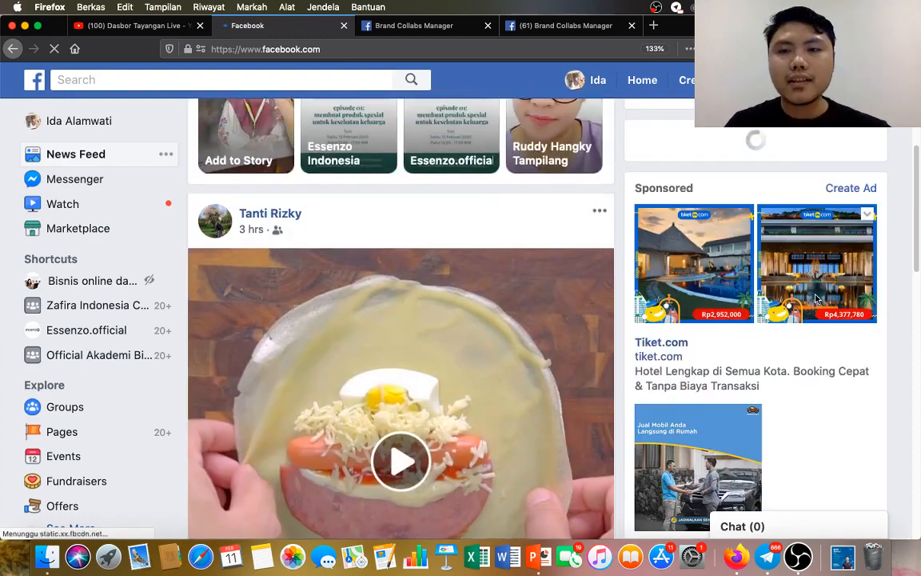
scroll(815, 300, up, 4)
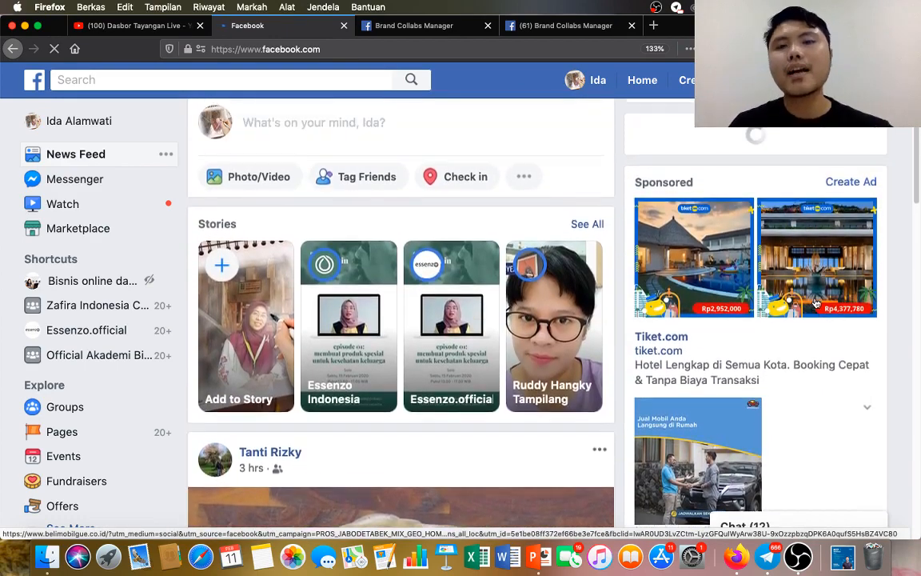
scroll(816, 300, up, 1)
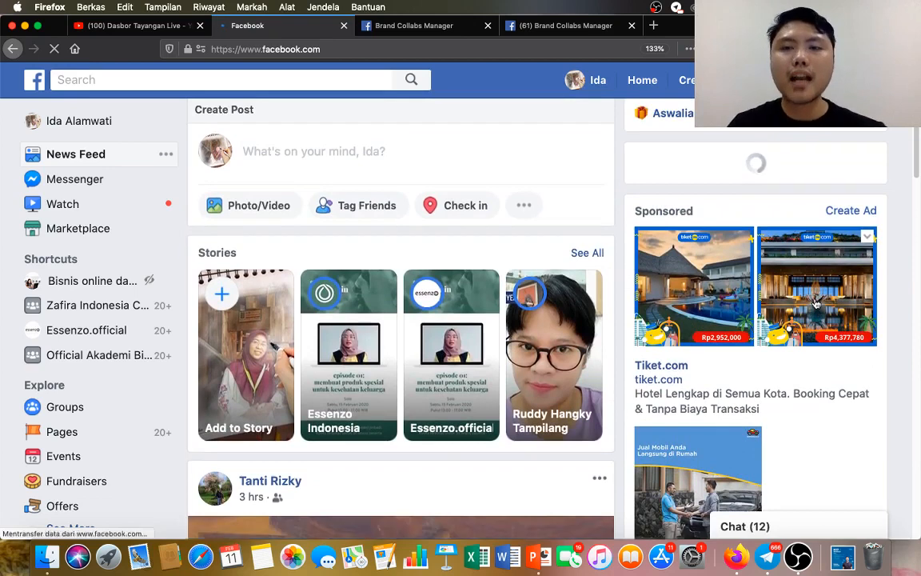
scroll(815, 303, up, 1)
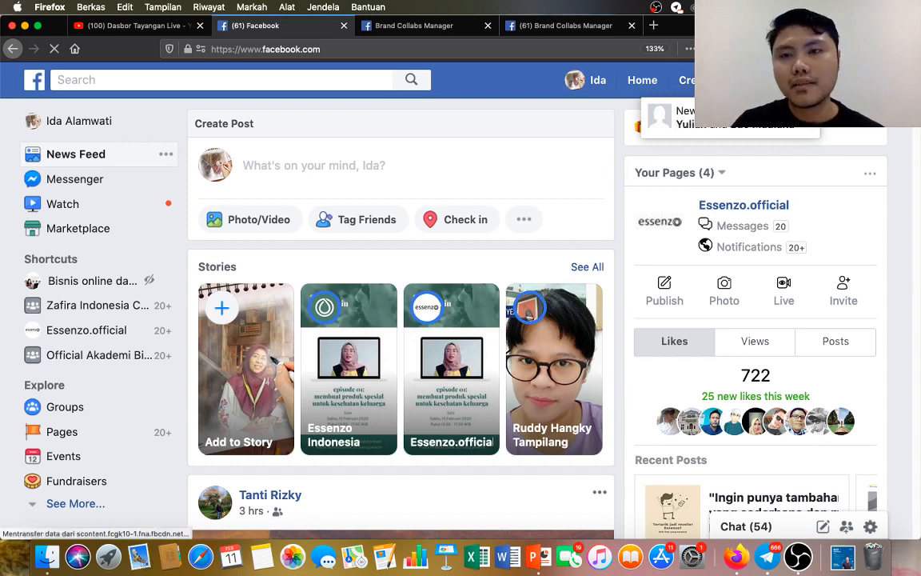
Close the two Brand Collabs Manager tabs.
click(803, 80)
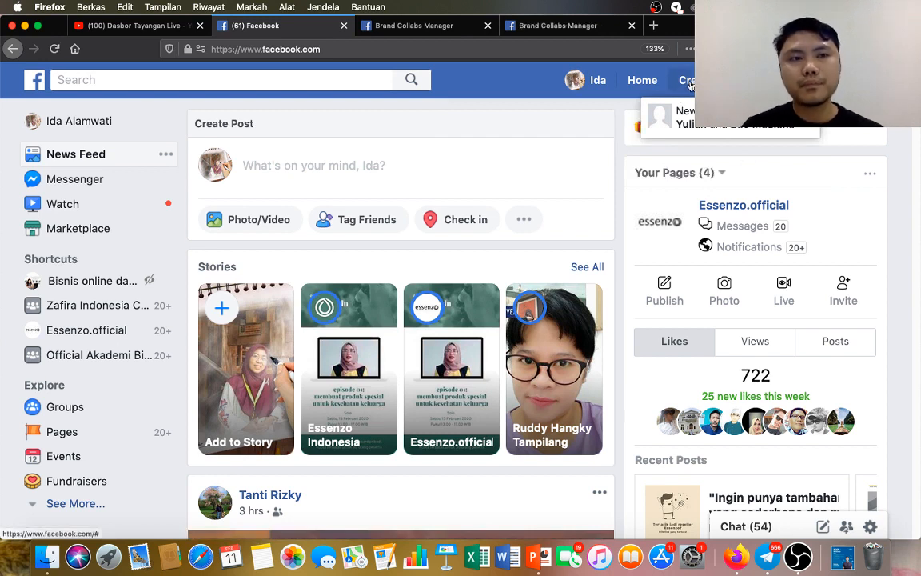
click(632, 26)
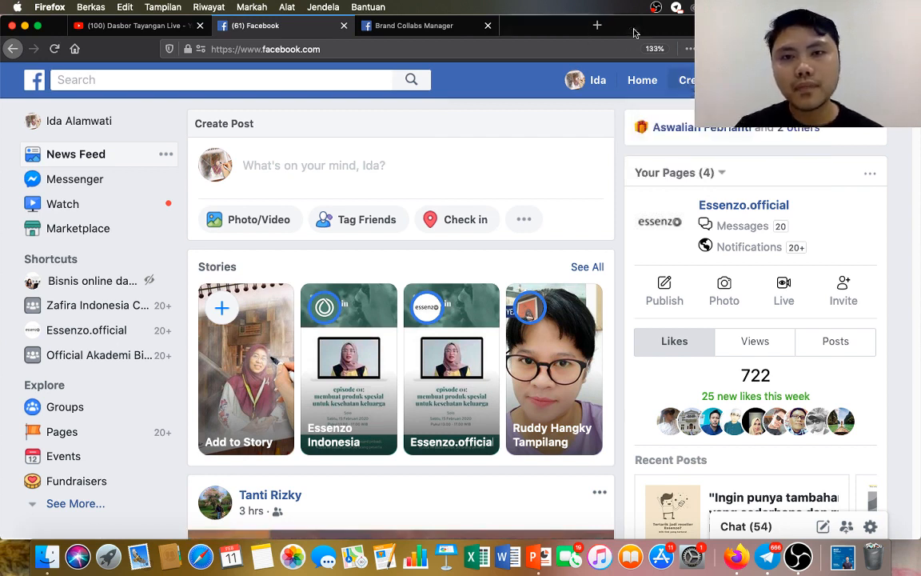
click(488, 26)
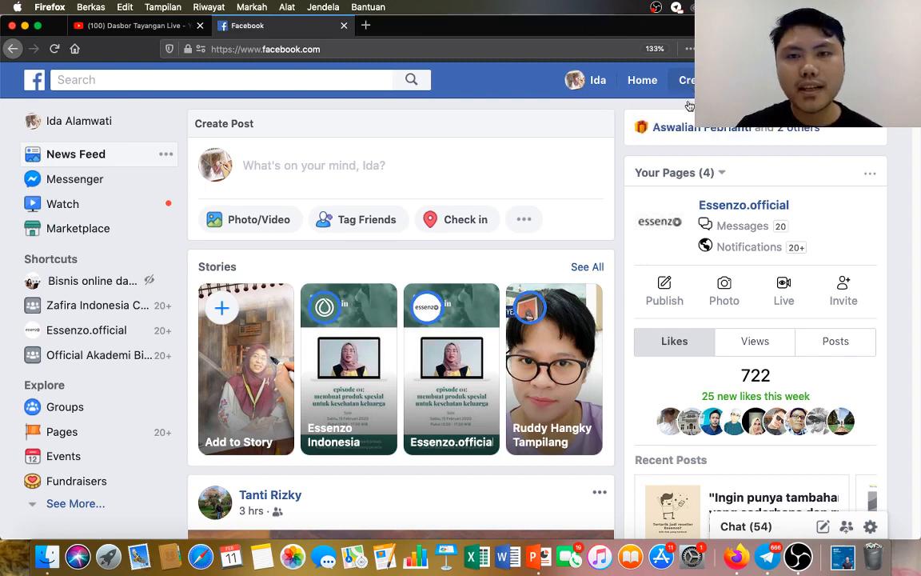
Start creating a new Facebook Page of the Community or Public Figure type.
click(686, 80)
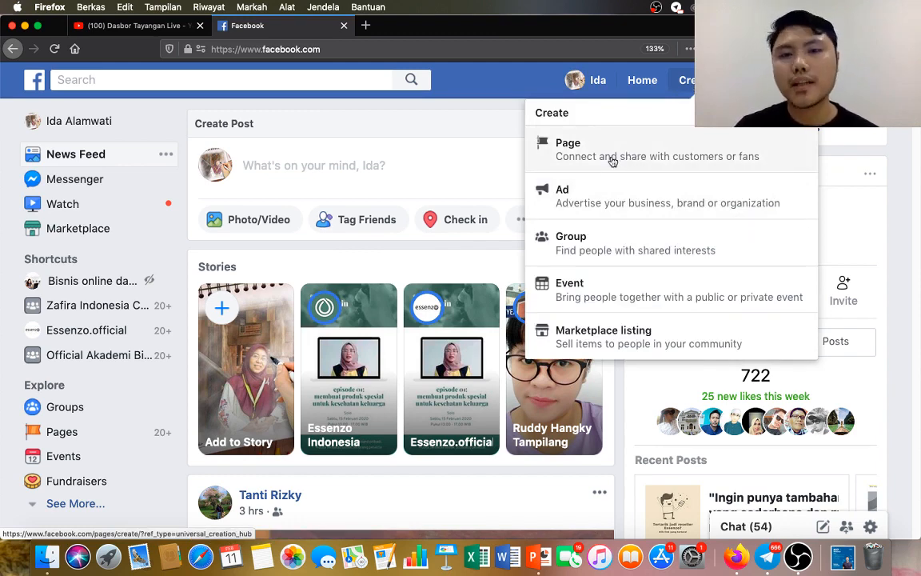
click(615, 157)
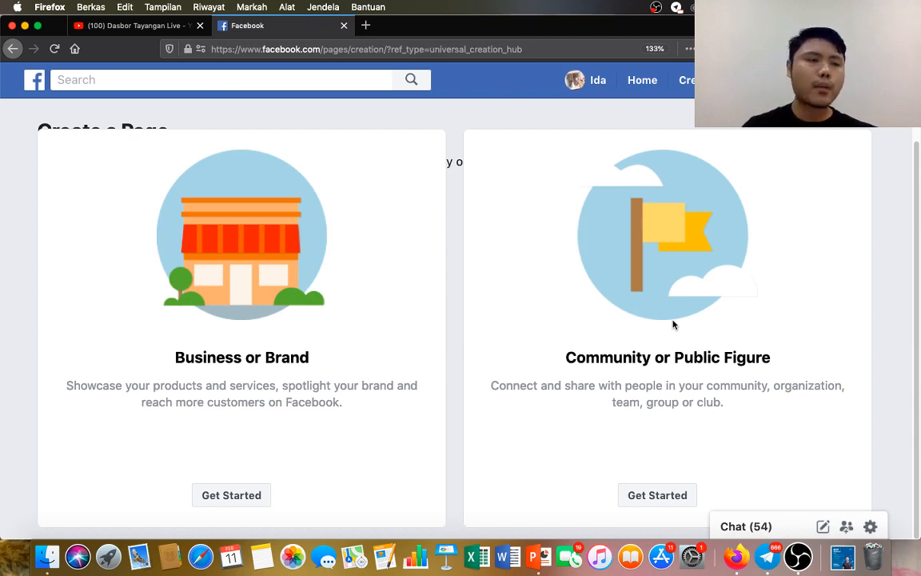
click(666, 496)
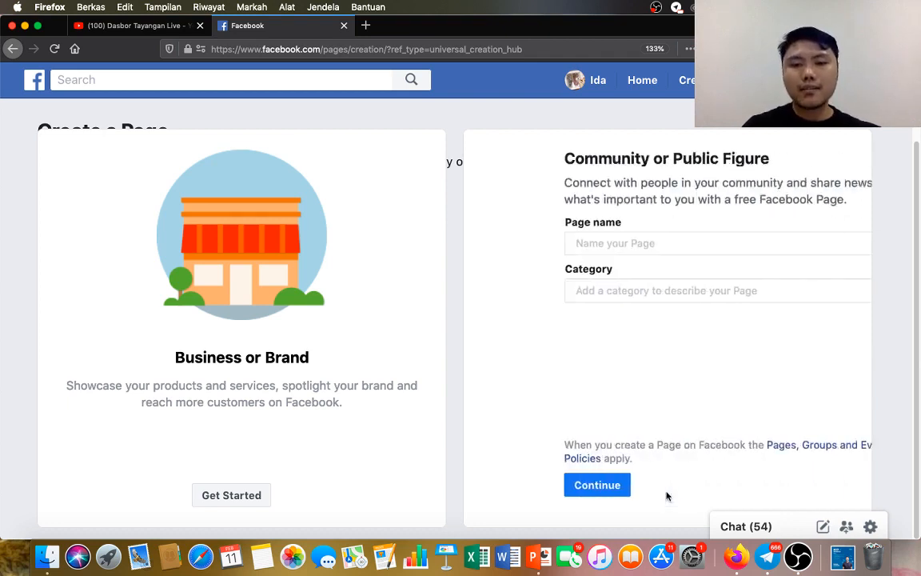
Enter the public figure's full name as the Page name.
click(619, 242)
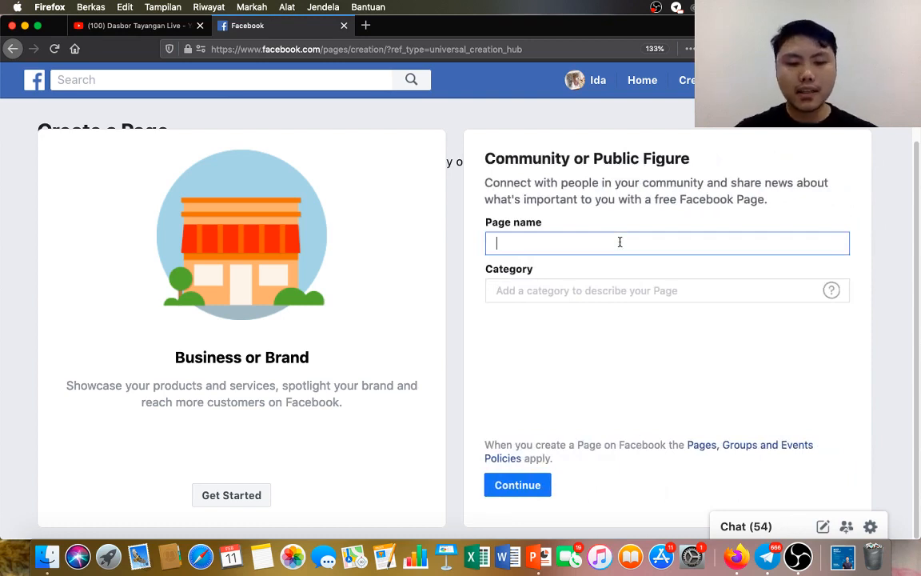
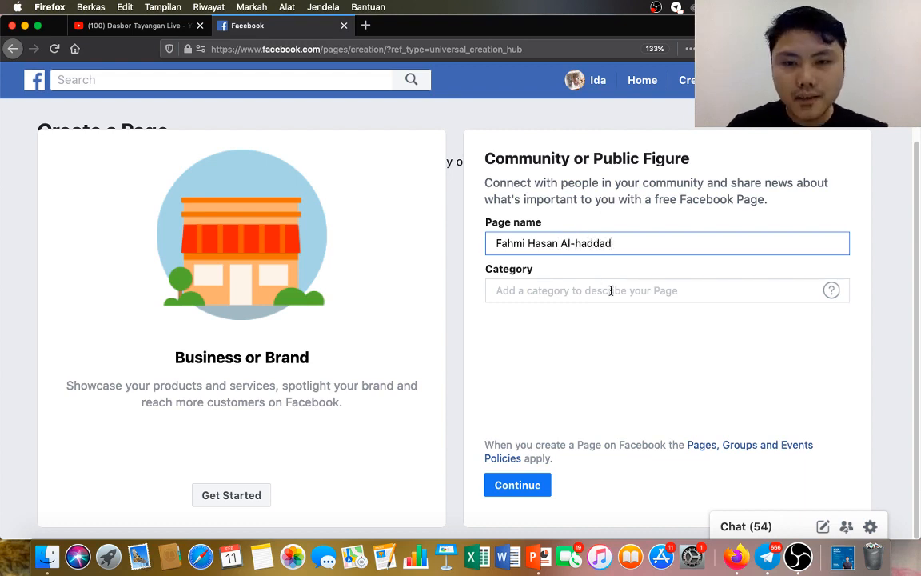
Set the Page category to Entrepreneur and continue to the profile picture setup.
click(611, 291)
text(entre)
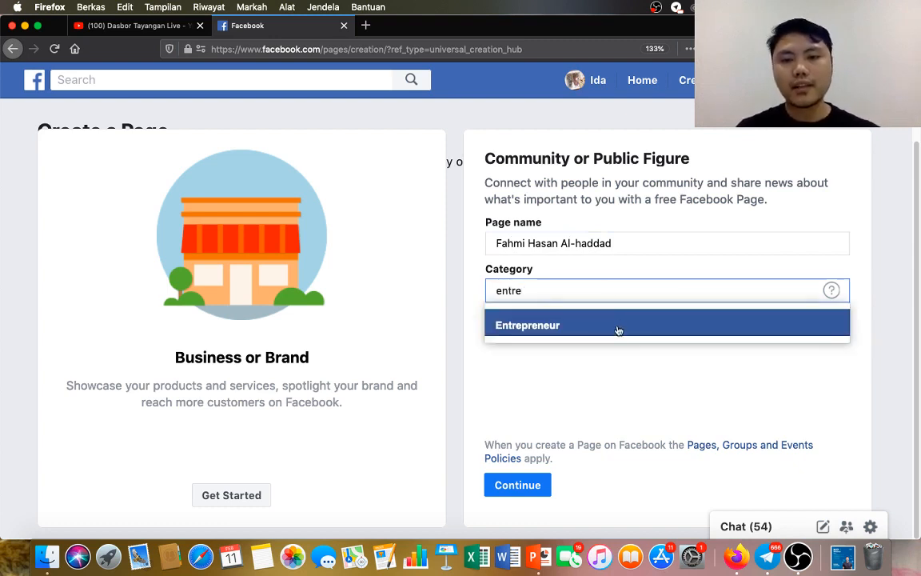
click(618, 330)
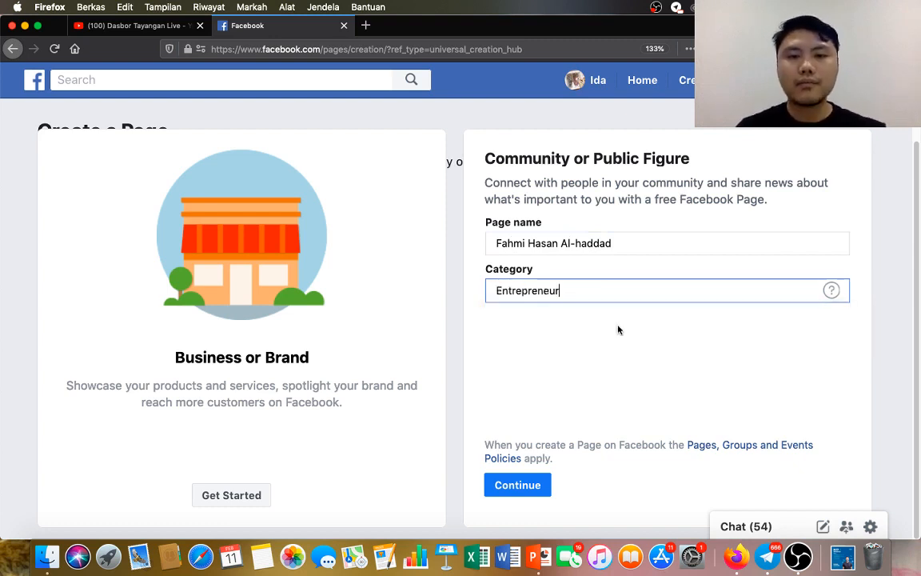
click(532, 487)
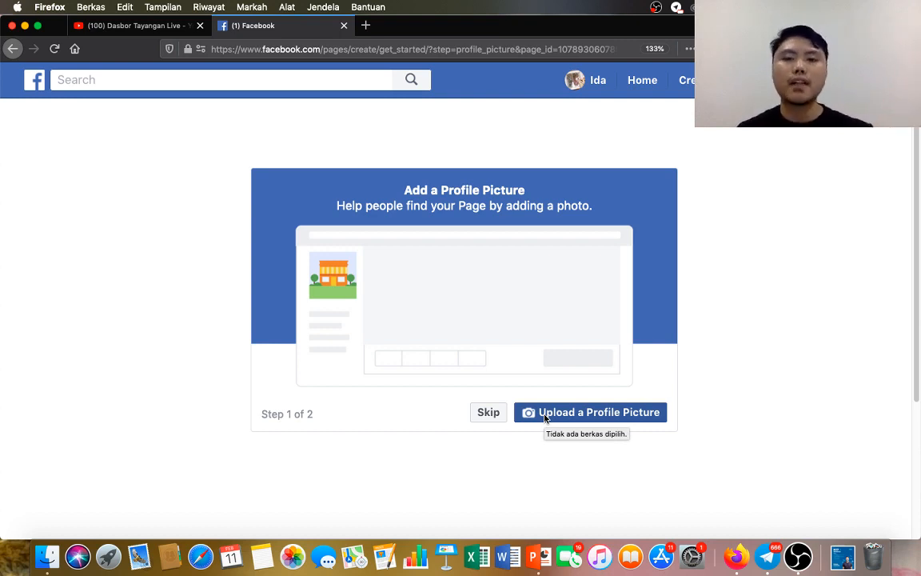
Skip the profile picture and cover photo uploads, and dismiss the invite-friends tip on the new Page.
click(491, 417)
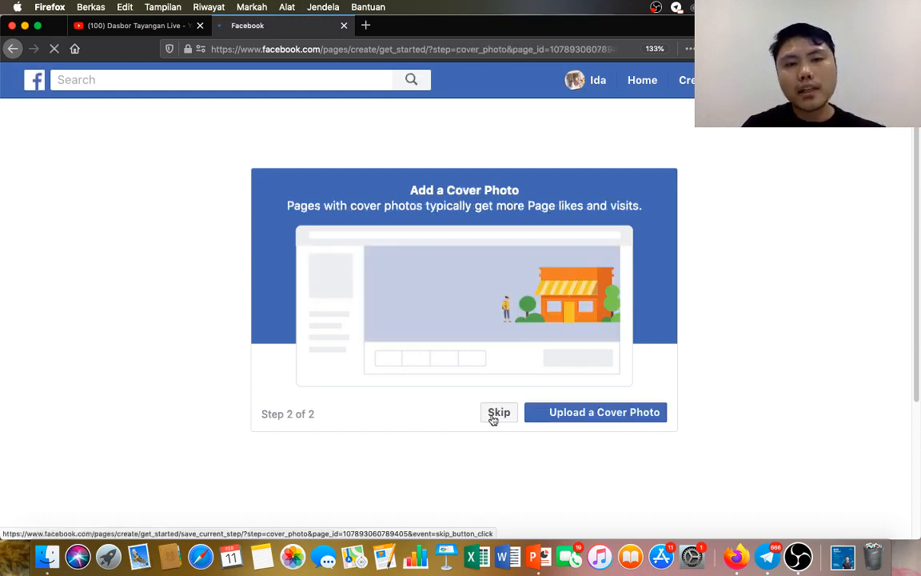
click(504, 414)
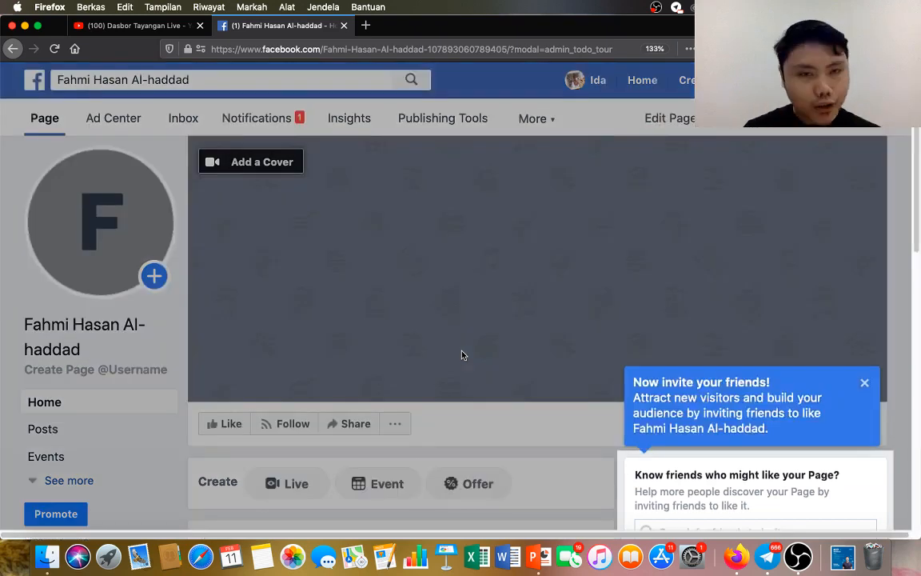
click(864, 382)
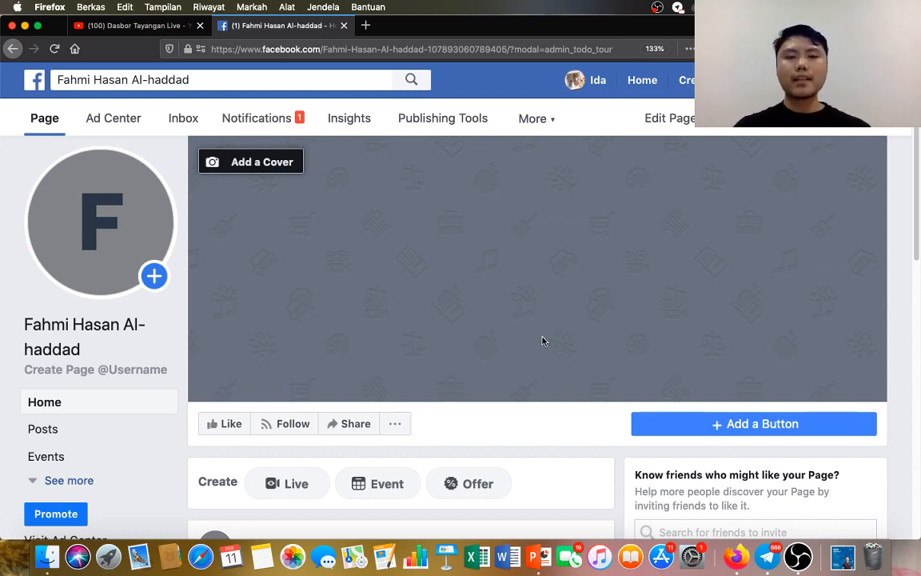
scroll(521, 318, down, 3)
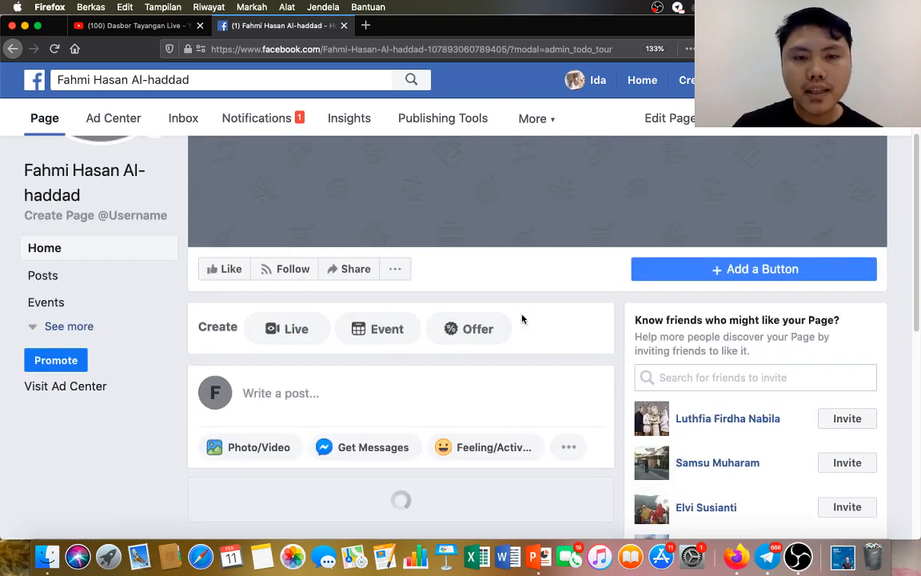
scroll(523, 321, up, 2)
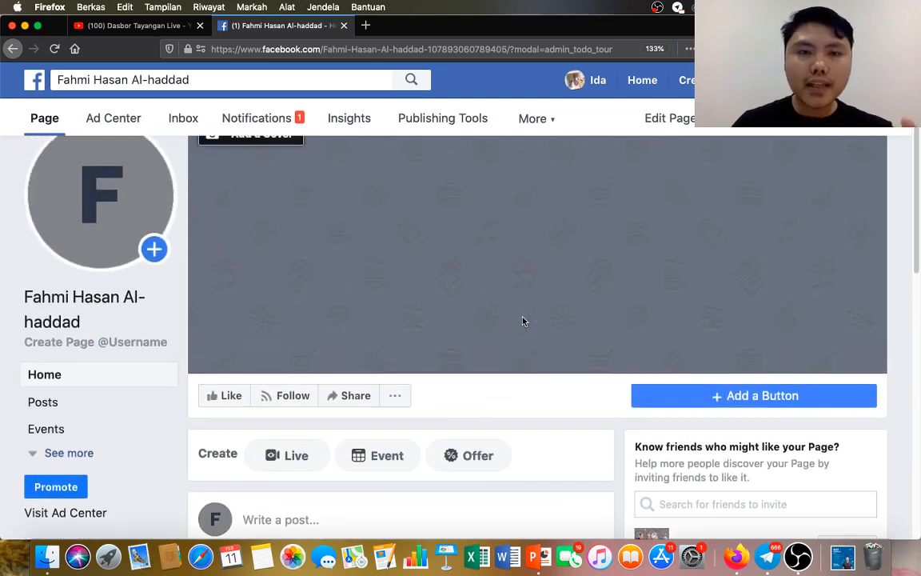
scroll(511, 287, up, 1)
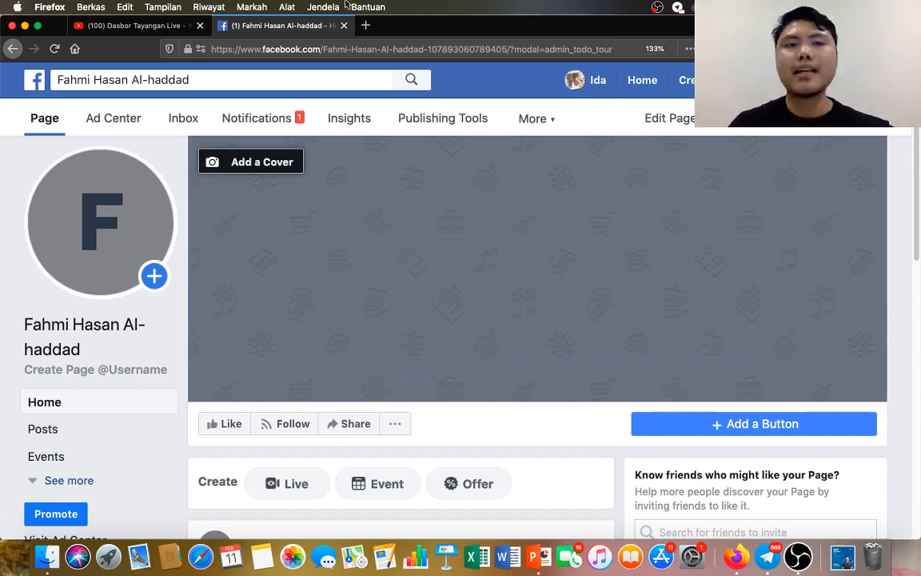
Open the ABDi member dashboard login page at dashboard.abdi.app in a new tab.
click(365, 24)
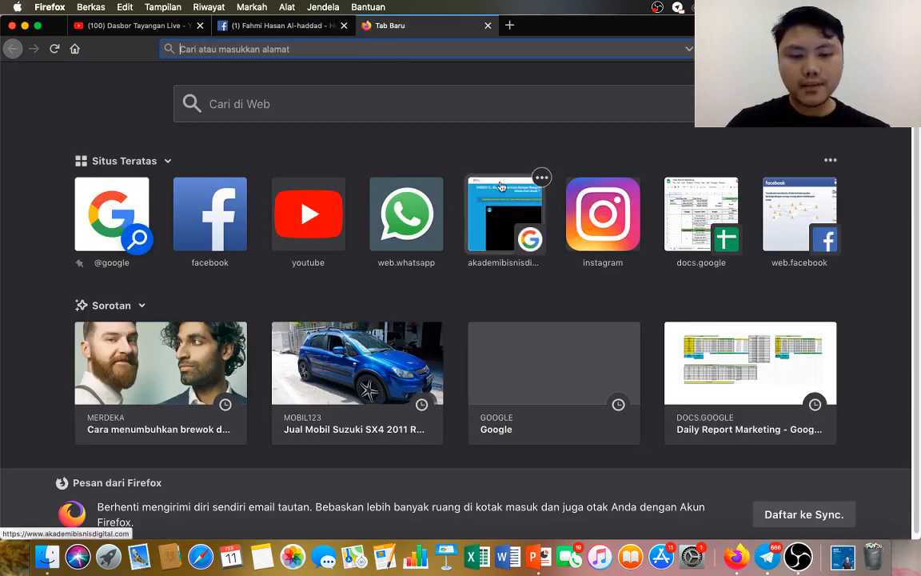
text(login)
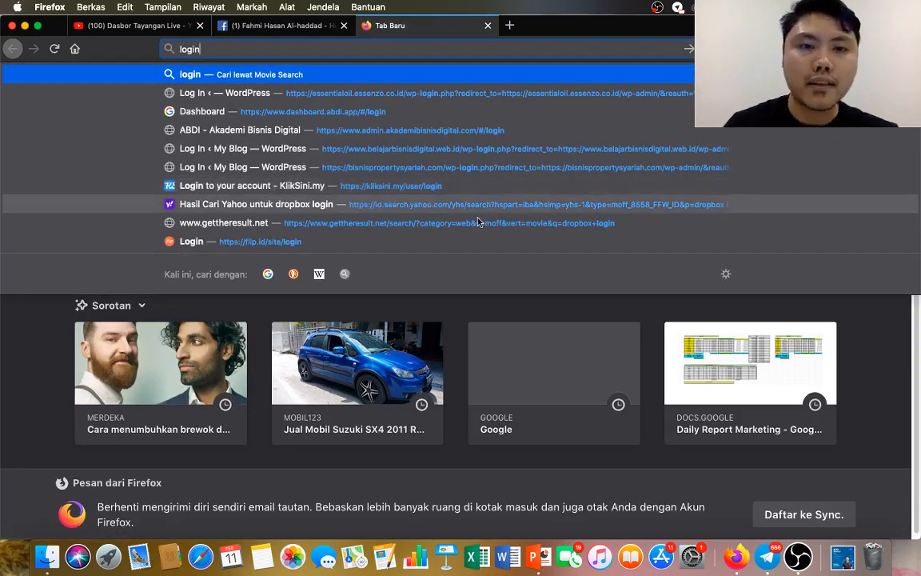
click(404, 151)
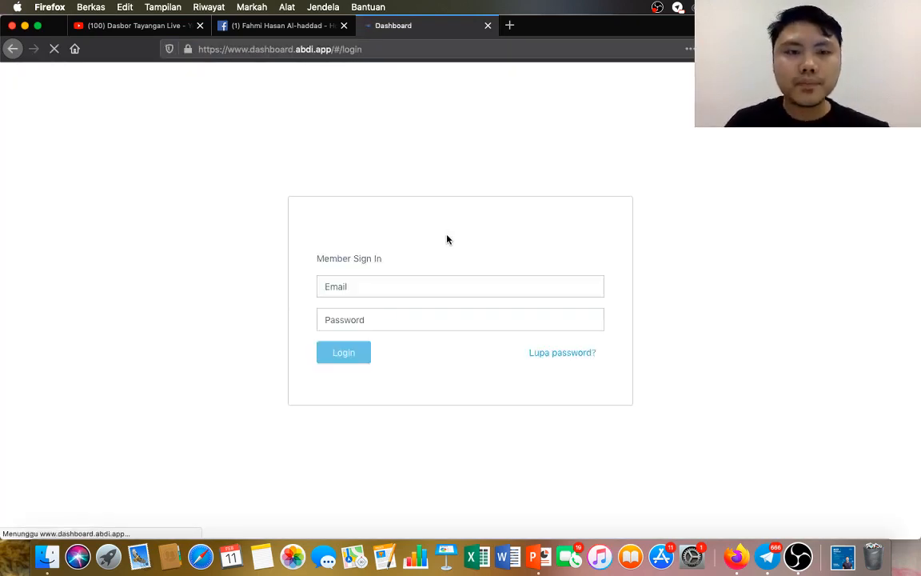
Sign in to the ABDi member dashboard with the saved account e-mail and password.
click(384, 303)
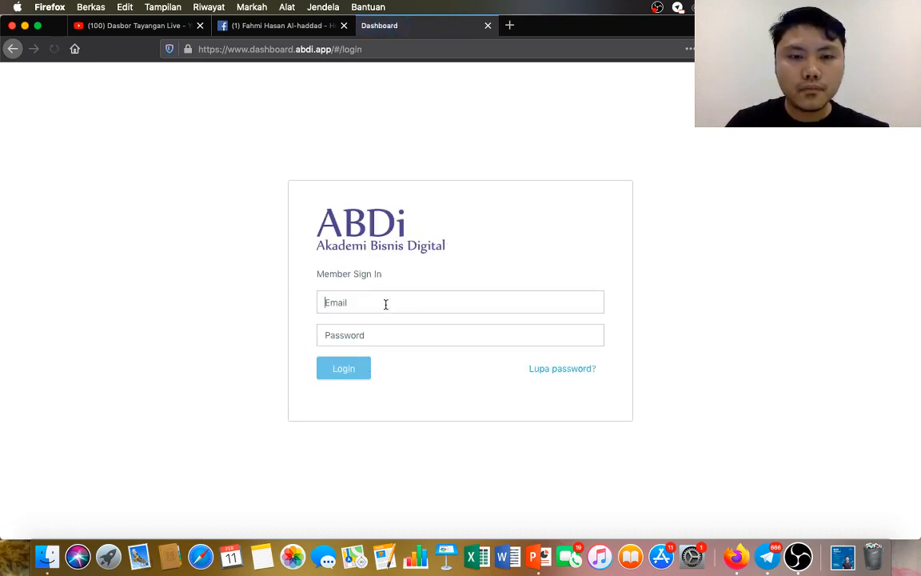
click(380, 322)
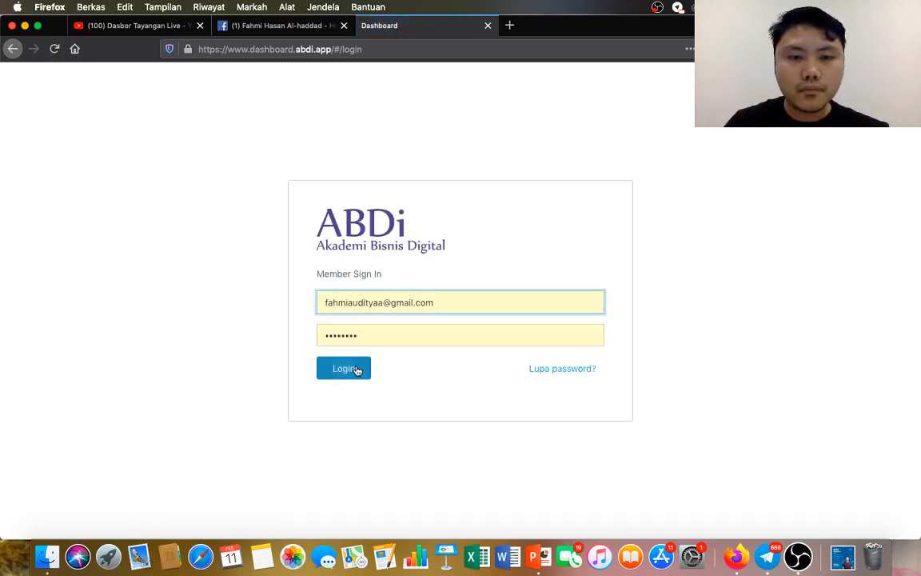
click(359, 370)
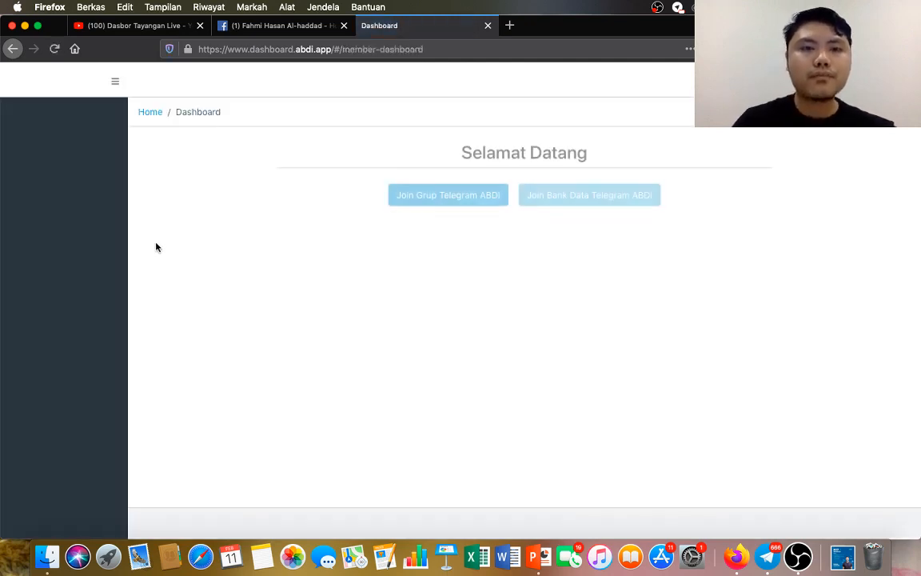
Open the ABDi video collection among the member dashboard's tools.
click(64, 255)
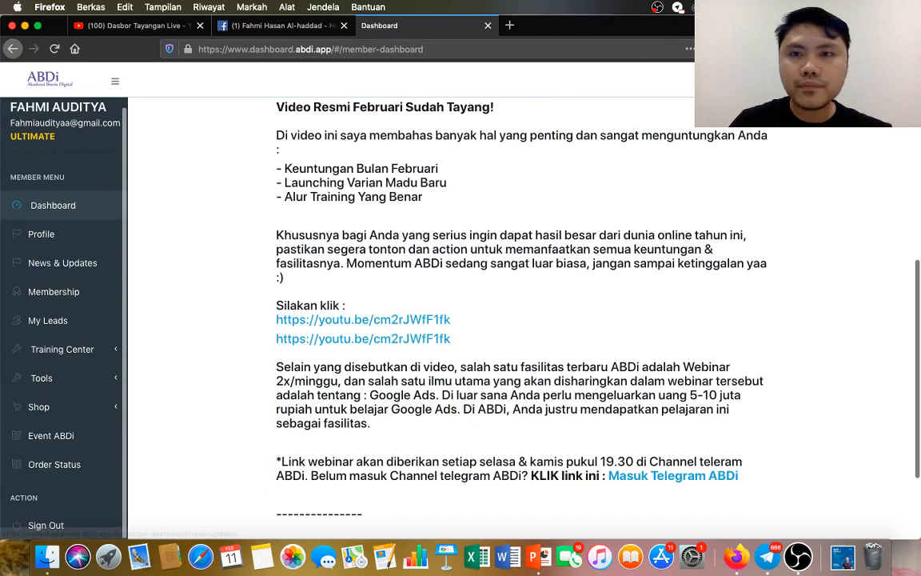
scroll(68, 184, down, 3)
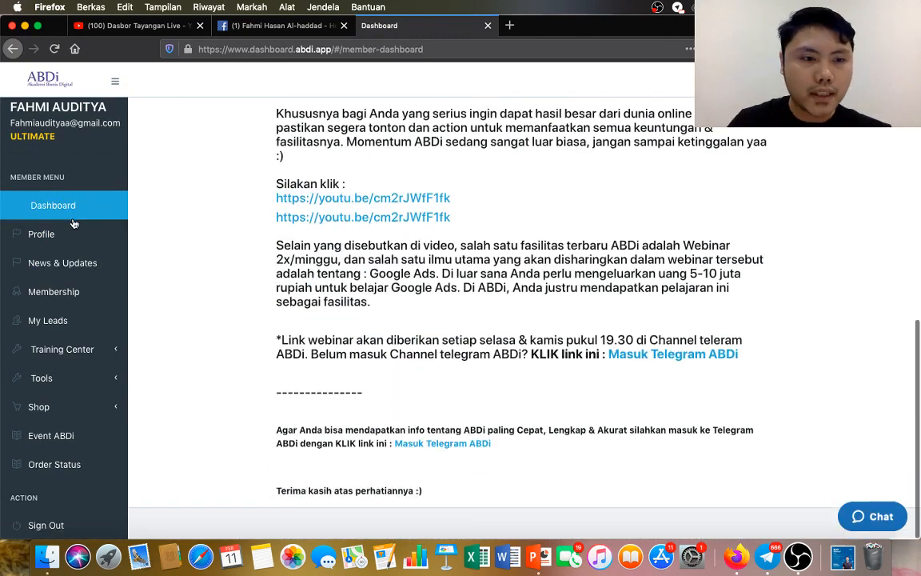
click(71, 382)
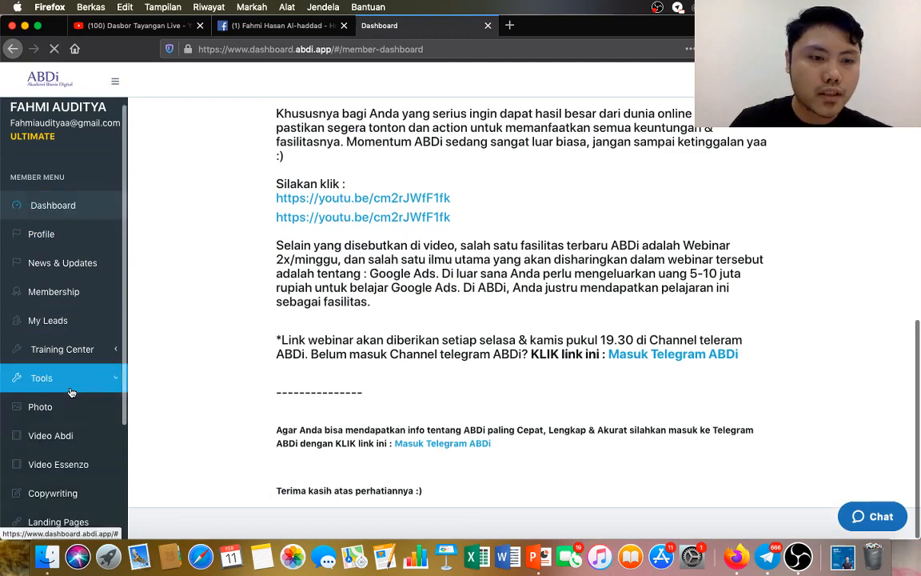
click(71, 438)
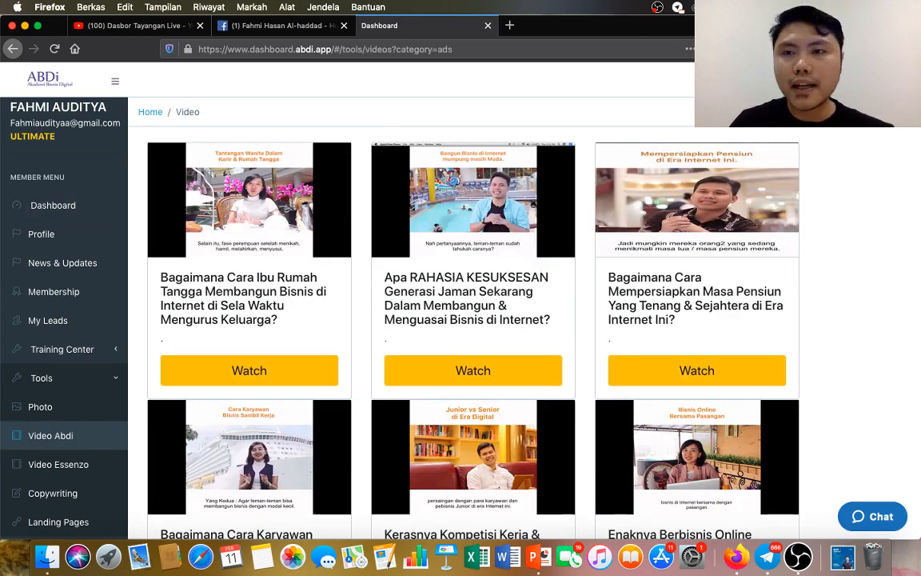
Enlarge the browser's page zoom to 120%.
click(906, 49)
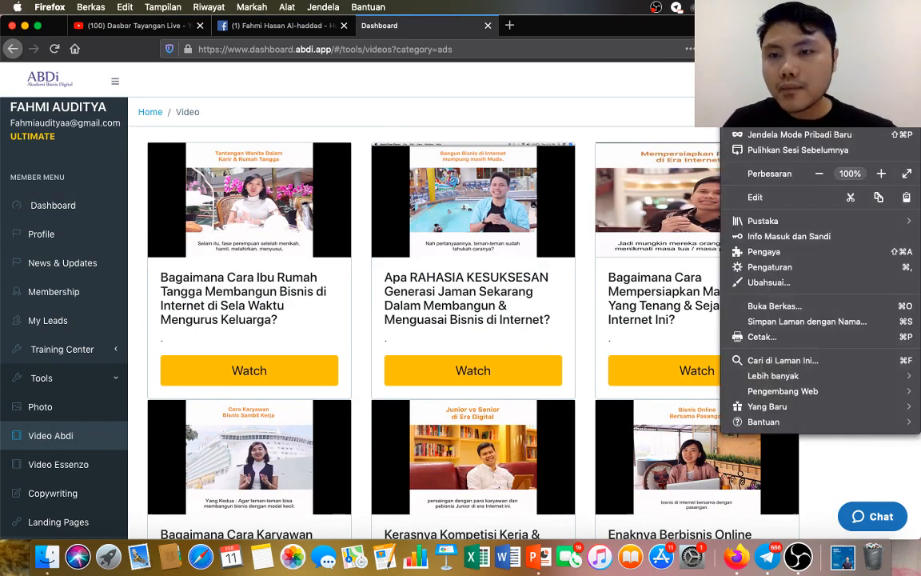
click(881, 173)
click(881, 174)
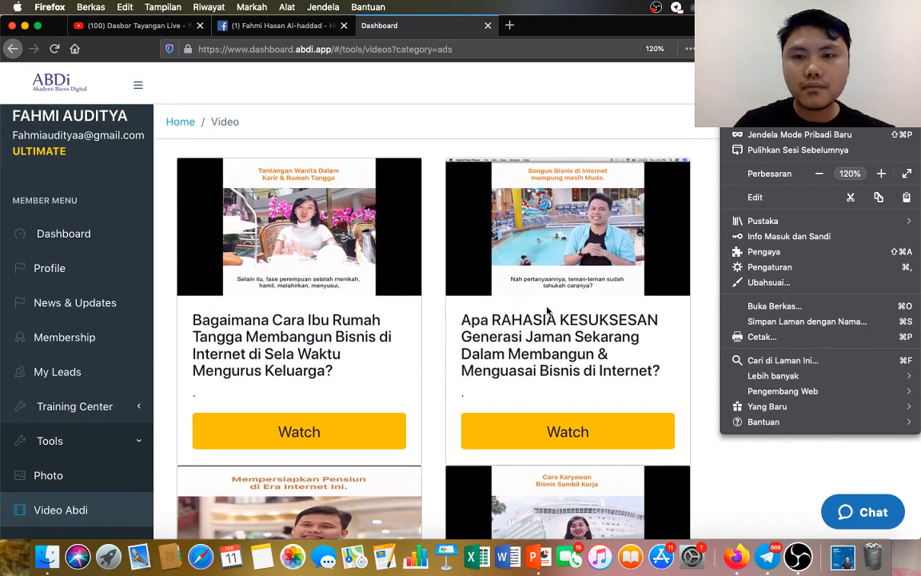
click(716, 498)
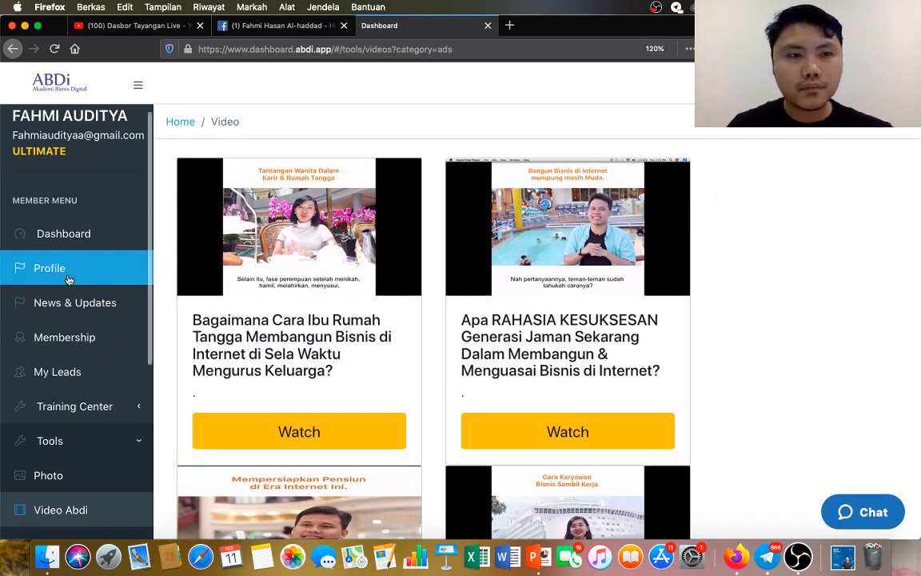
Examine the available member tools and the ABDi ad videos, including their titles and intended uses.
scroll(69, 271, down, 5)
scroll(69, 278, up, 3)
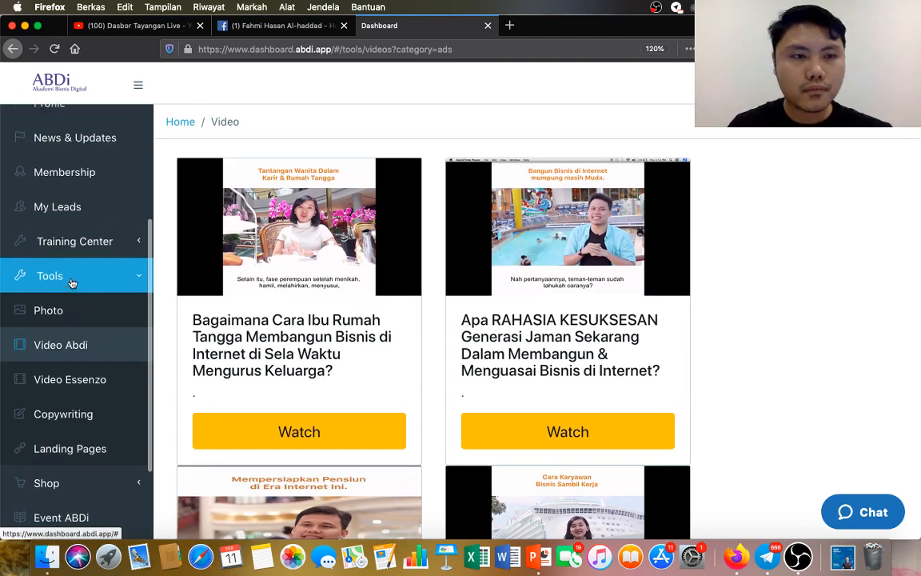
scroll(71, 283, down, 1)
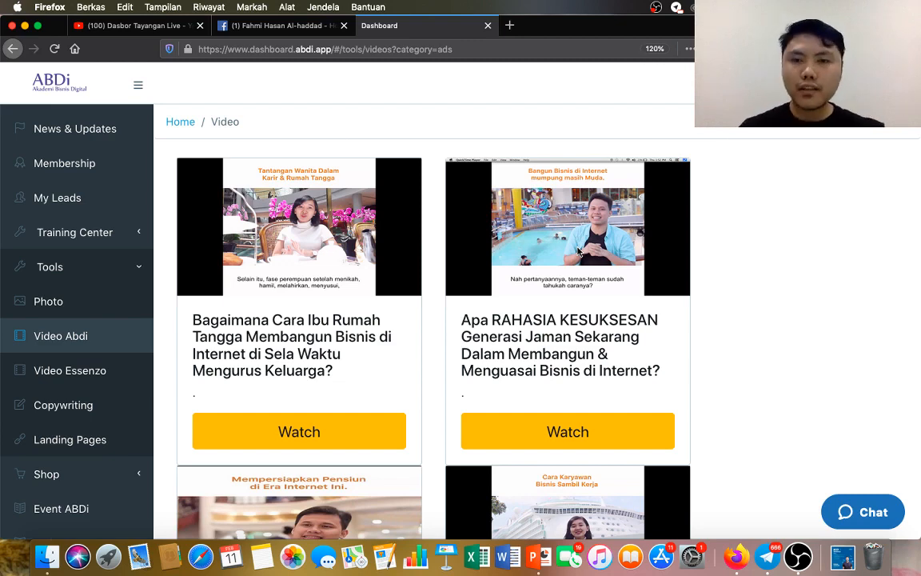
scroll(466, 297, down, 1)
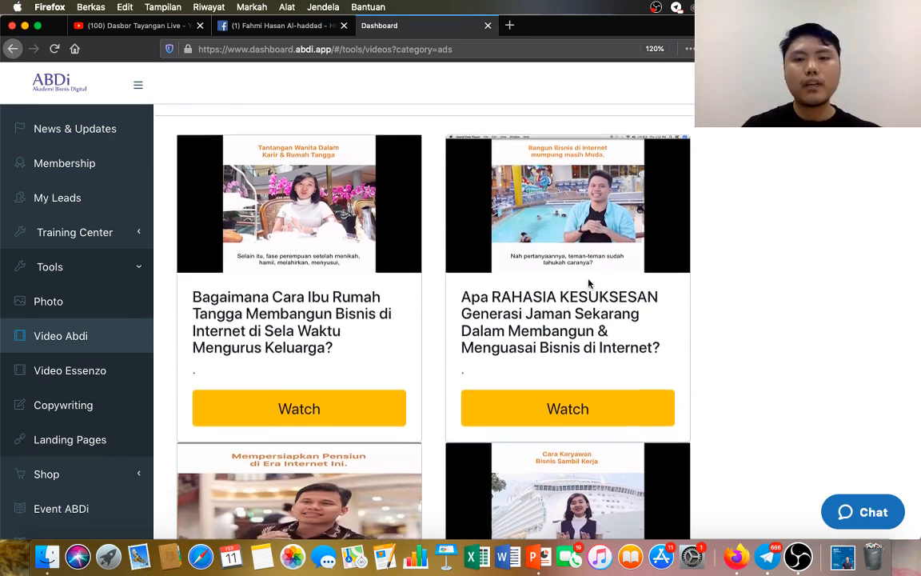
scroll(377, 339, down, 1)
scroll(377, 339, down, 5)
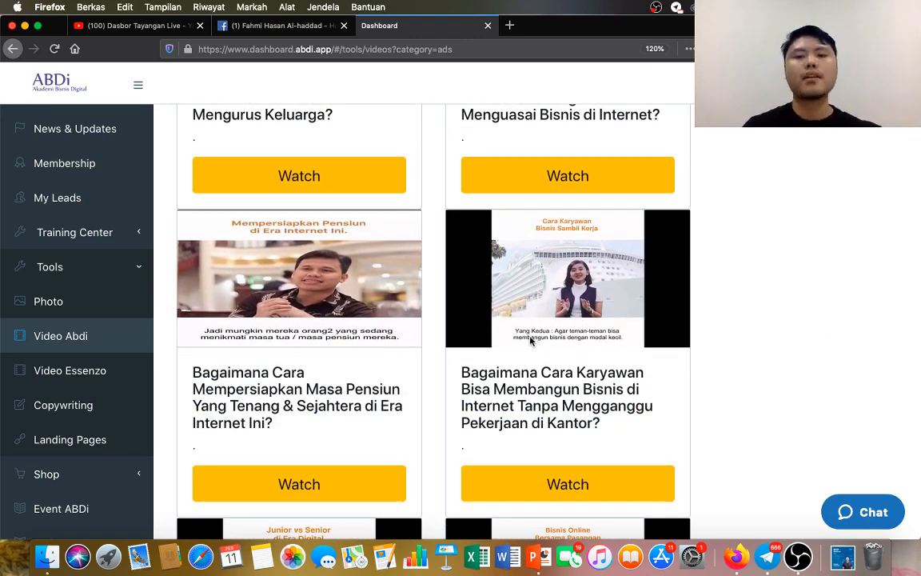
scroll(302, 320, down, 6)
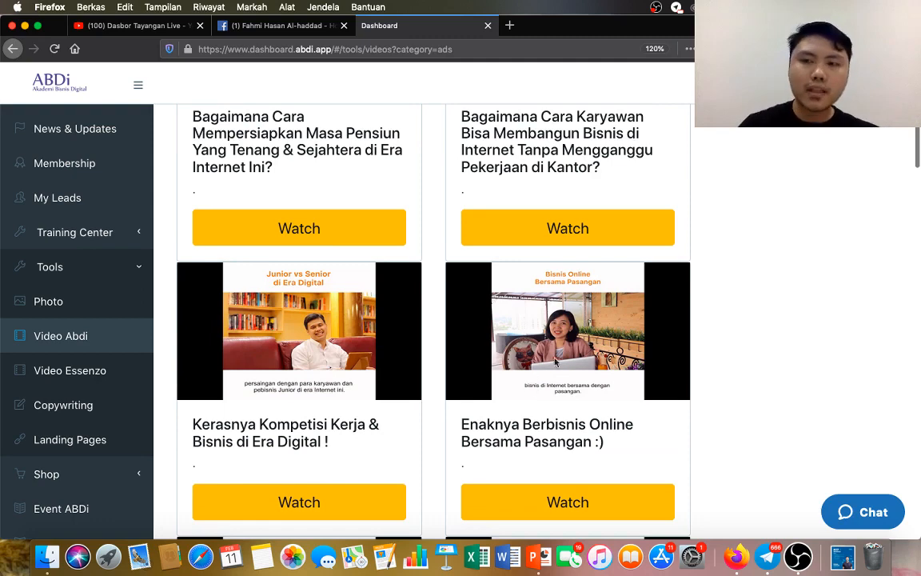
scroll(555, 363, down, 6)
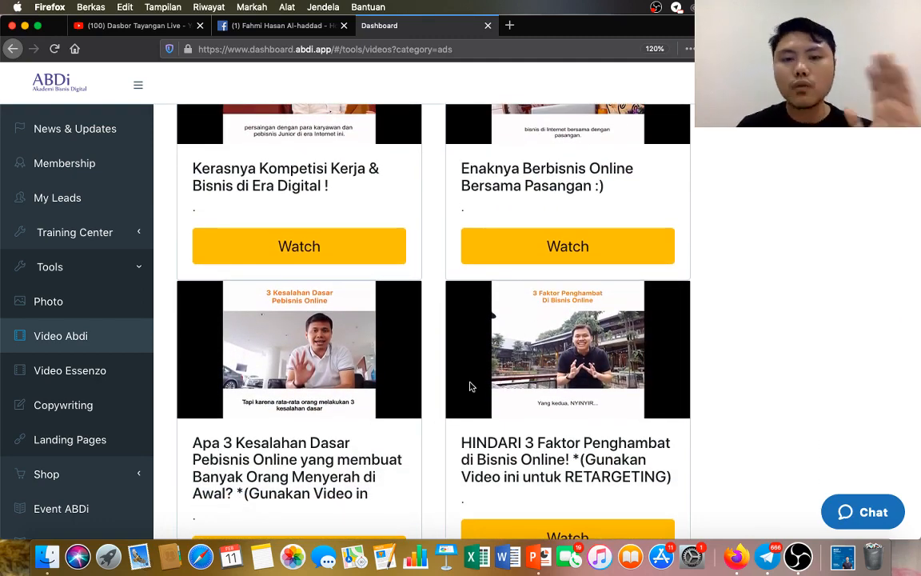
scroll(464, 392, down, 7)
scroll(453, 399, down, 2)
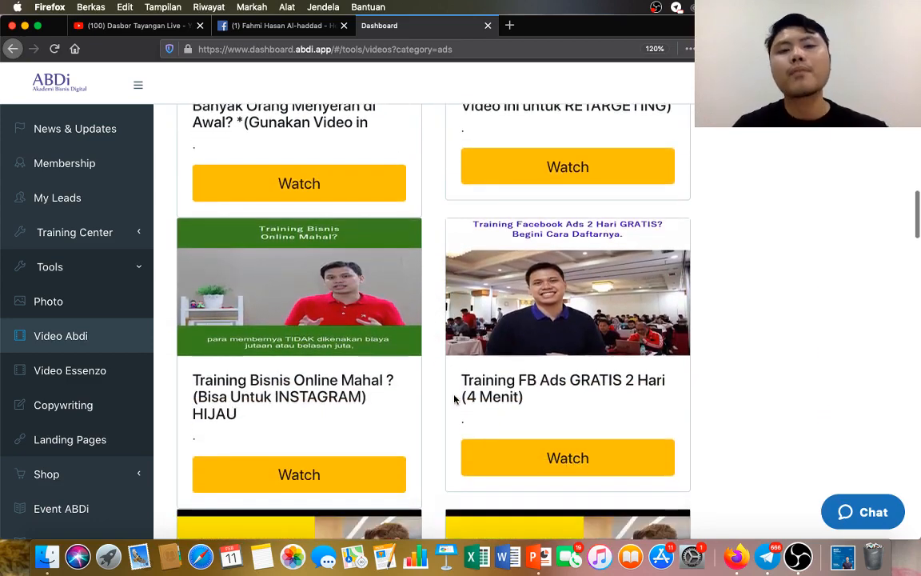
scroll(560, 351, down, 5)
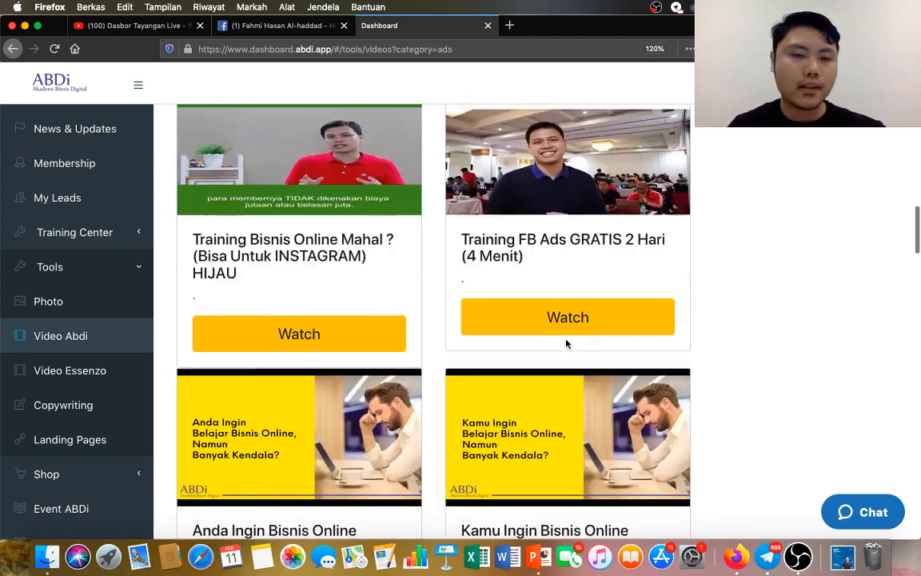
scroll(566, 347, up, 8)
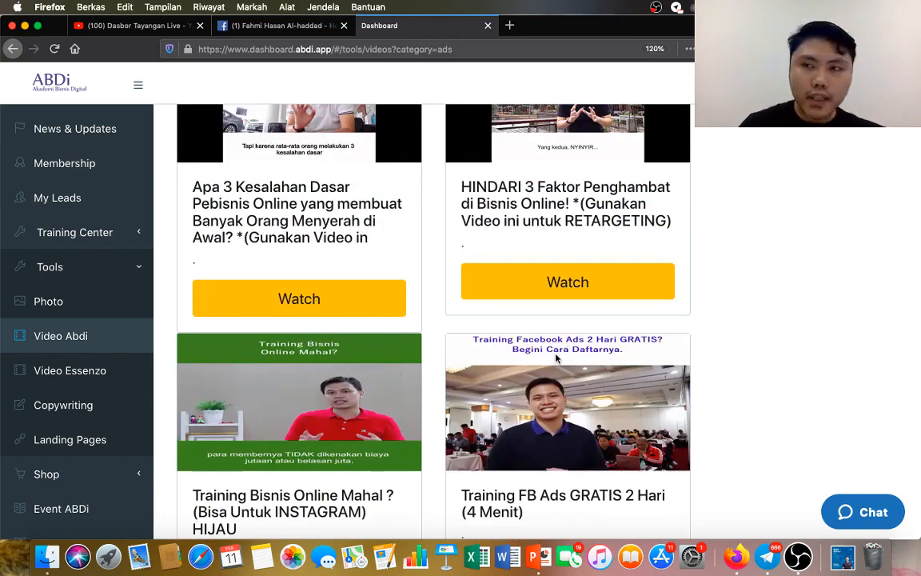
scroll(568, 348, up, 10)
scroll(562, 345, up, 6)
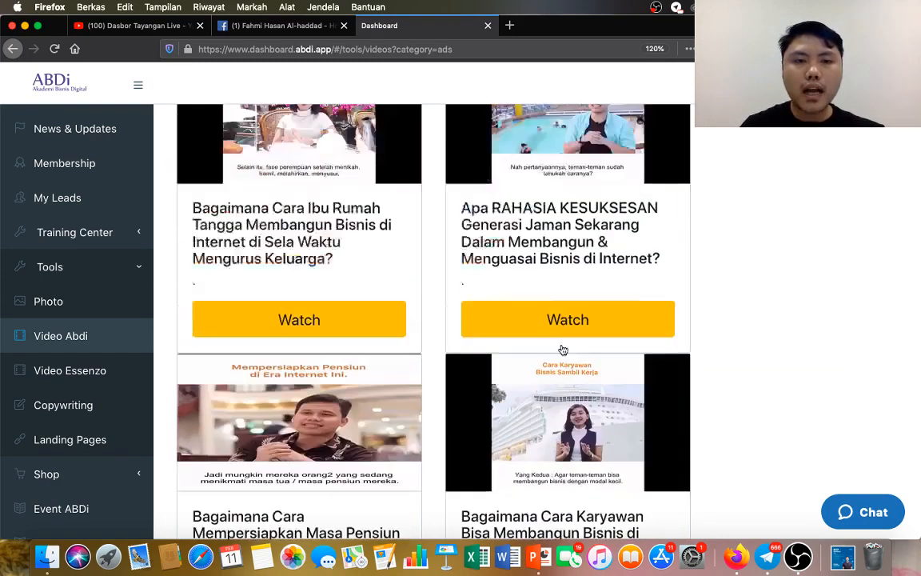
scroll(562, 345, down, 3)
scroll(562, 348, down, 7)
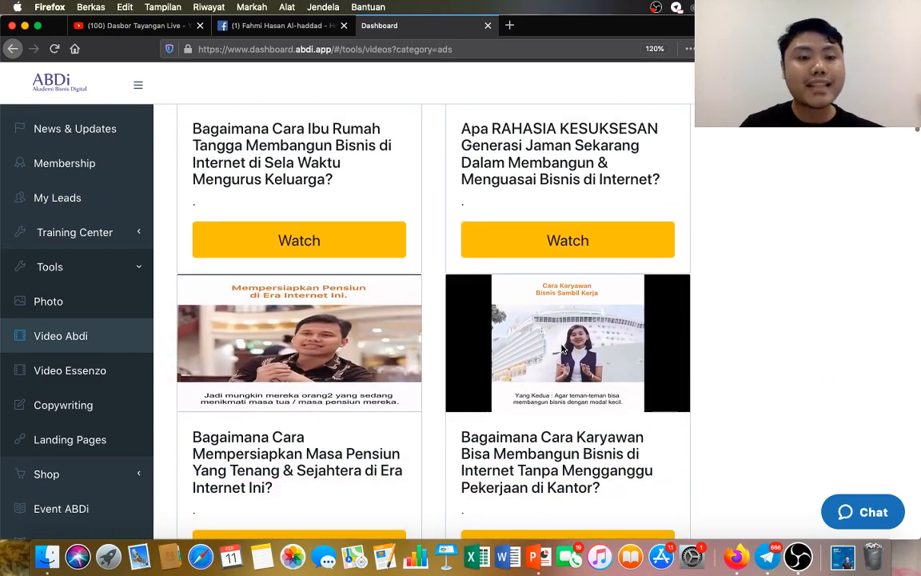
scroll(522, 357, up, 1)
scroll(522, 358, up, 2)
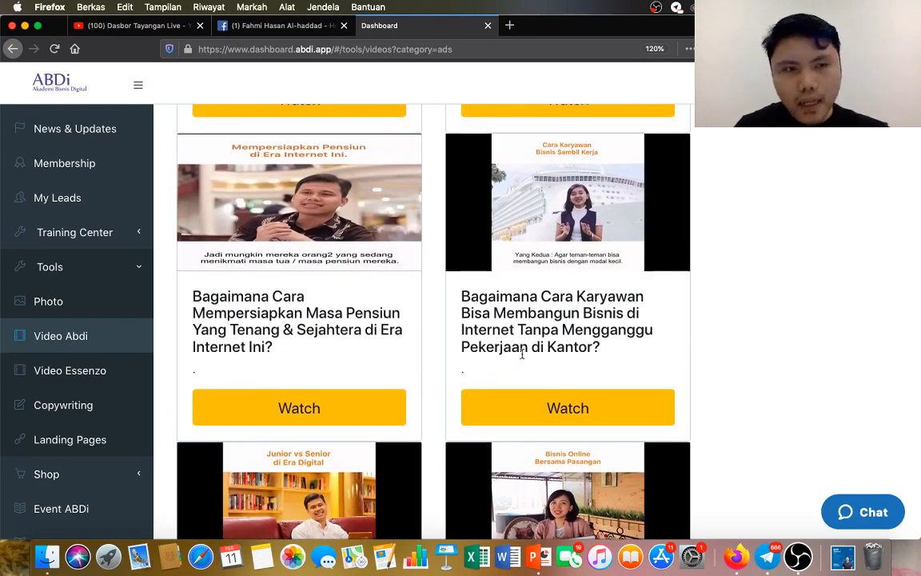
Open the video about preparing for retirement in the internet era and save Pensiun-Member.mp4 to the computer.
click(316, 409)
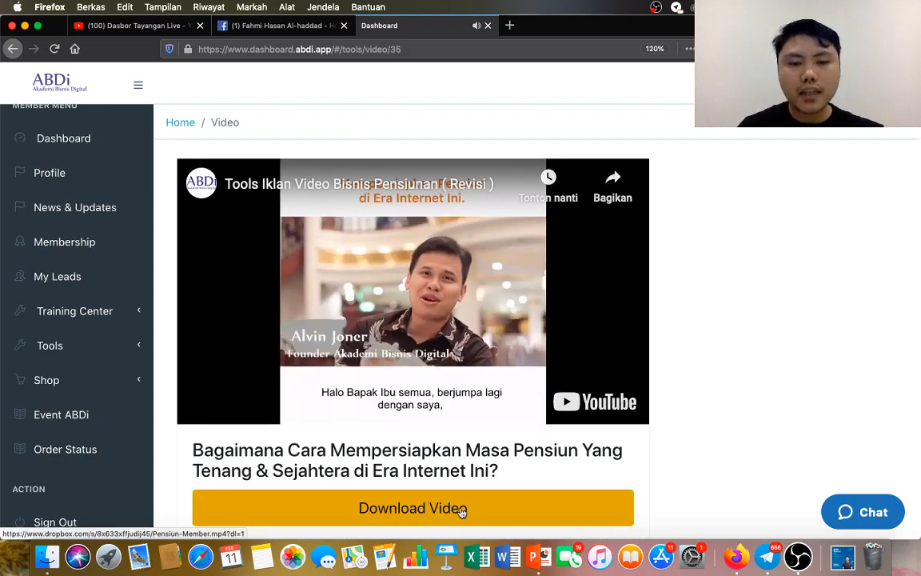
click(460, 513)
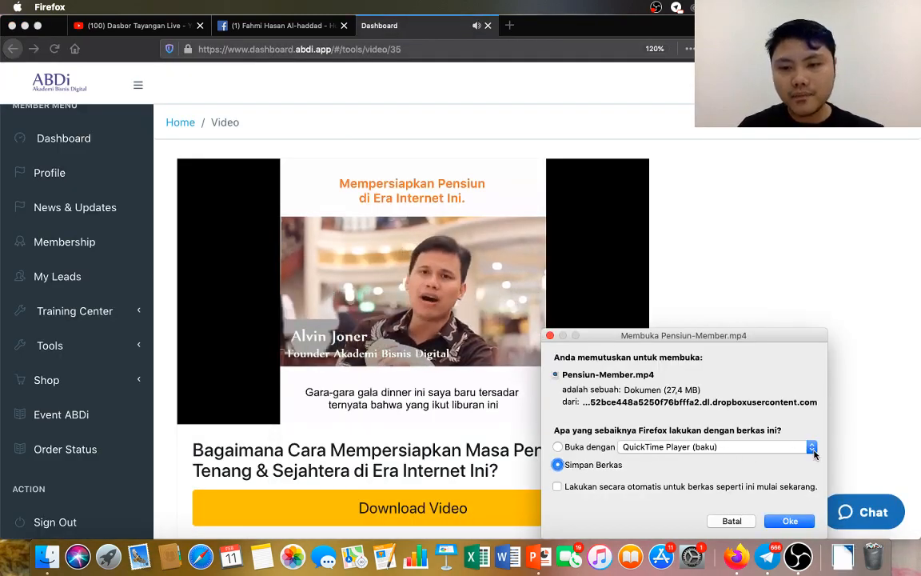
click(800, 522)
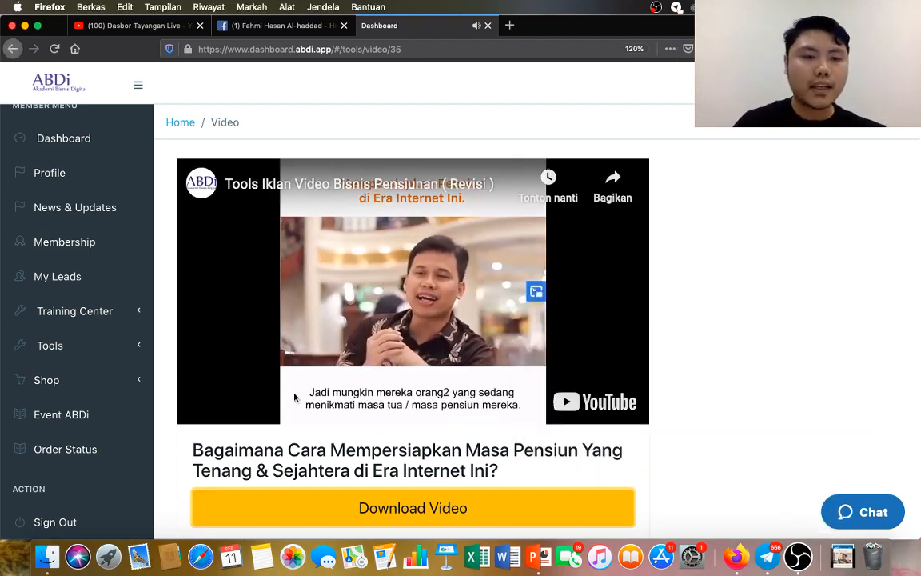
Open the Landing Pages tool and bring its list of landing page categories into view.
click(108, 349)
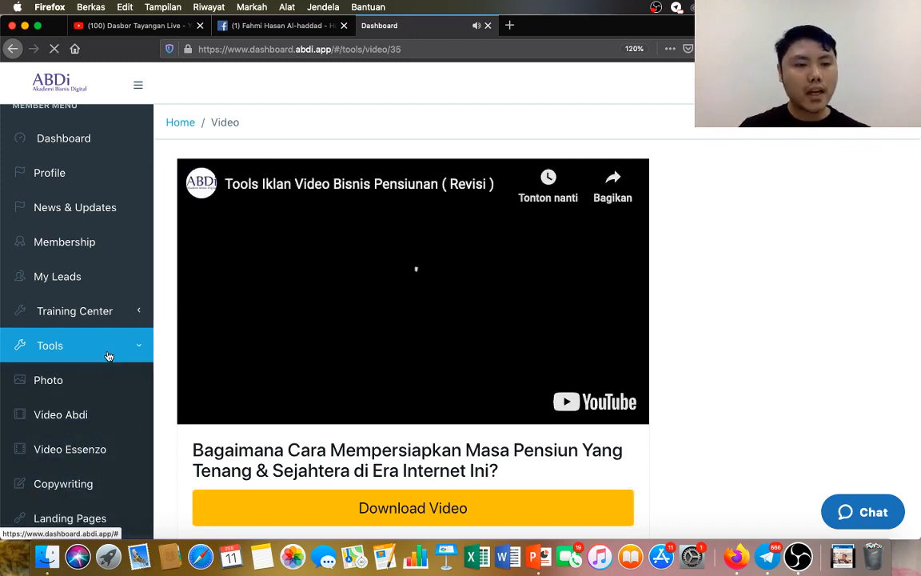
scroll(114, 463, down, 1)
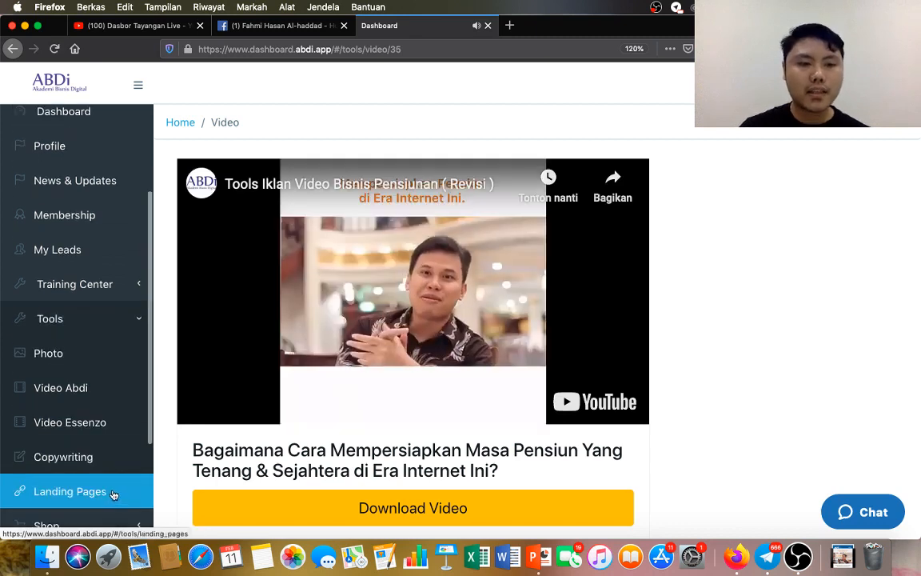
click(114, 493)
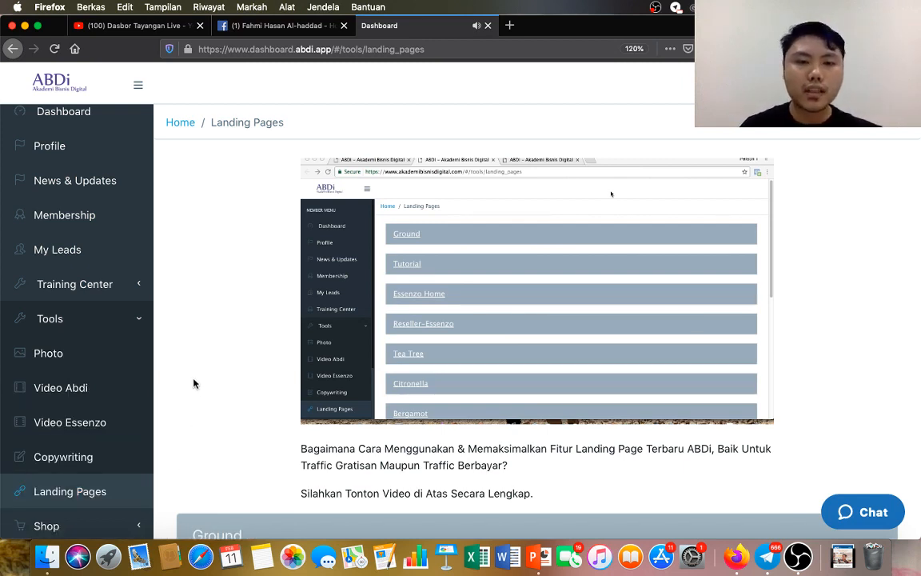
scroll(194, 384, down, 5)
scroll(193, 377, down, 1)
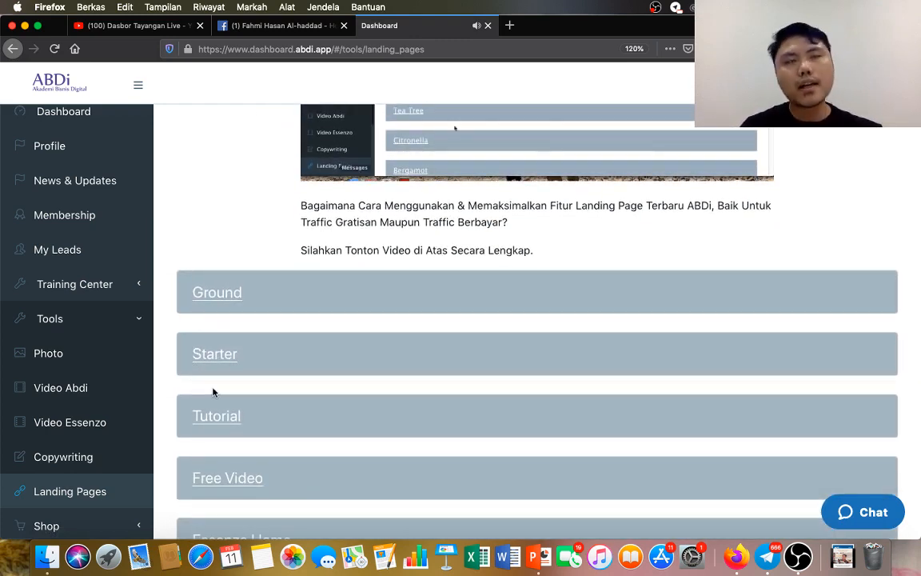
scroll(214, 390, down, 1)
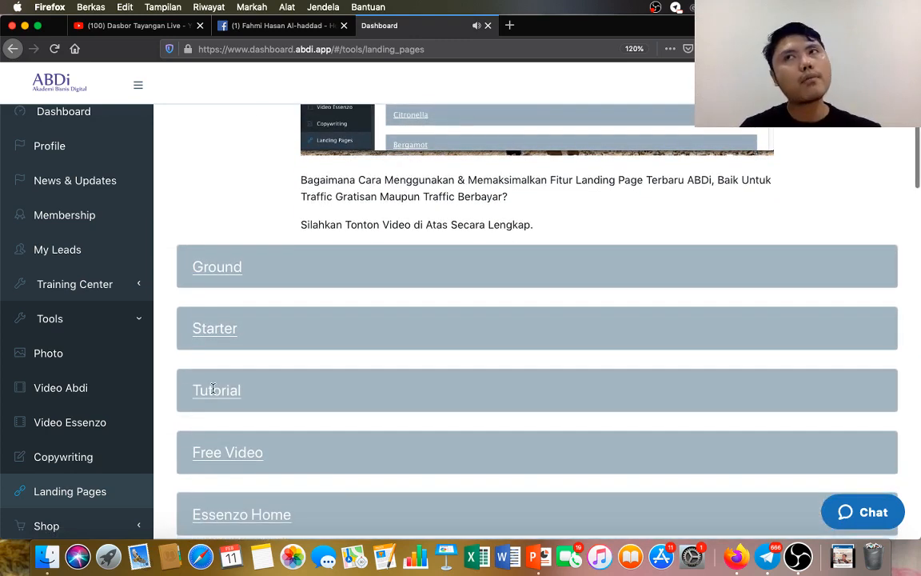
Copy the Starter1 landing page link from the Starter category, and collapse the category.
click(222, 328)
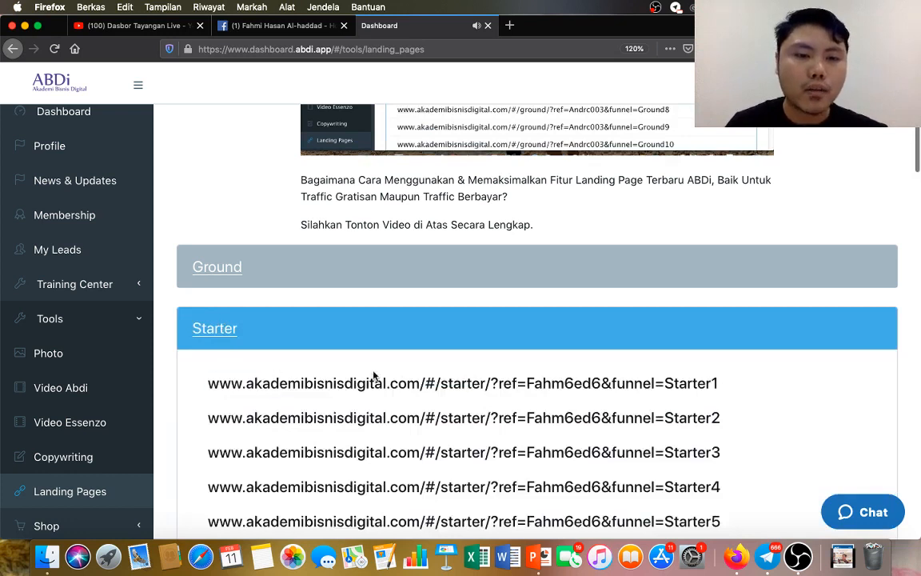
triple_click(725, 382)
right_click(464, 382)
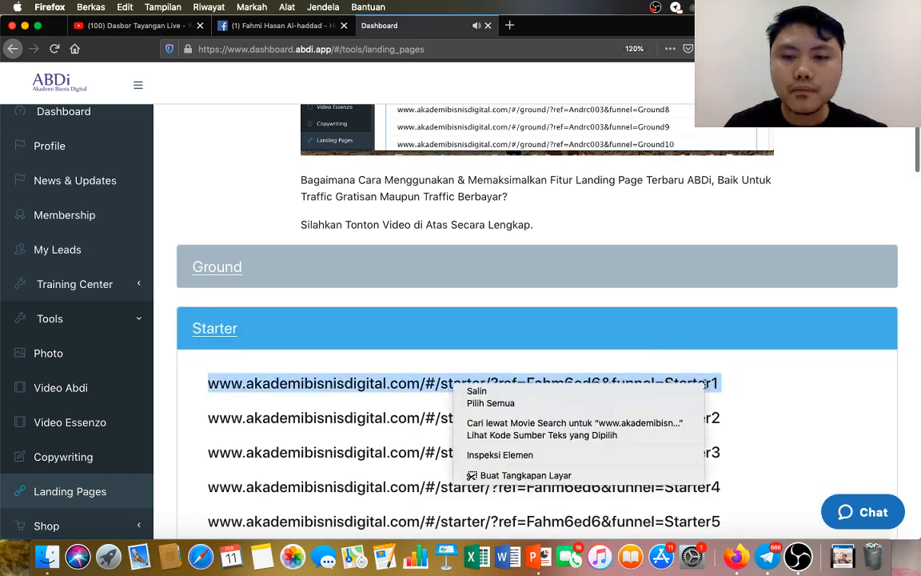
click(636, 388)
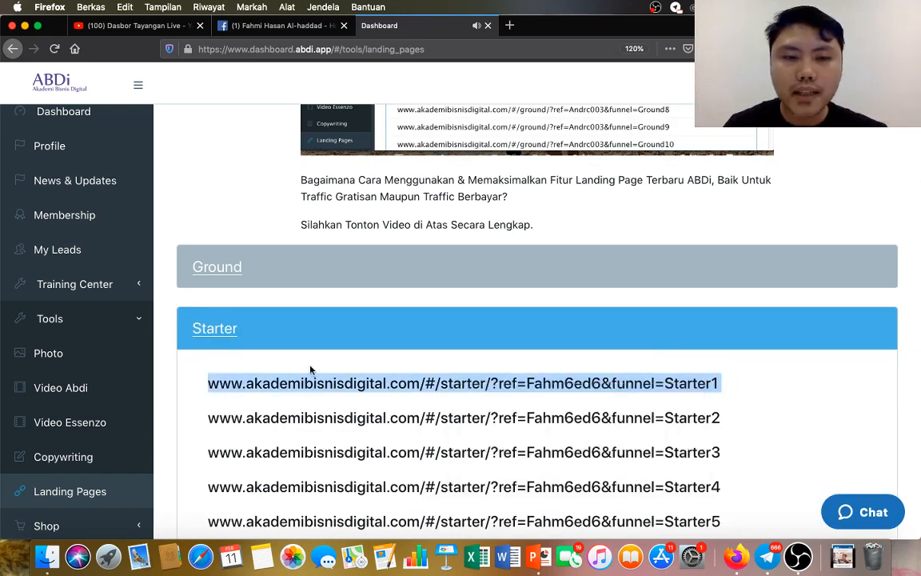
click(225, 328)
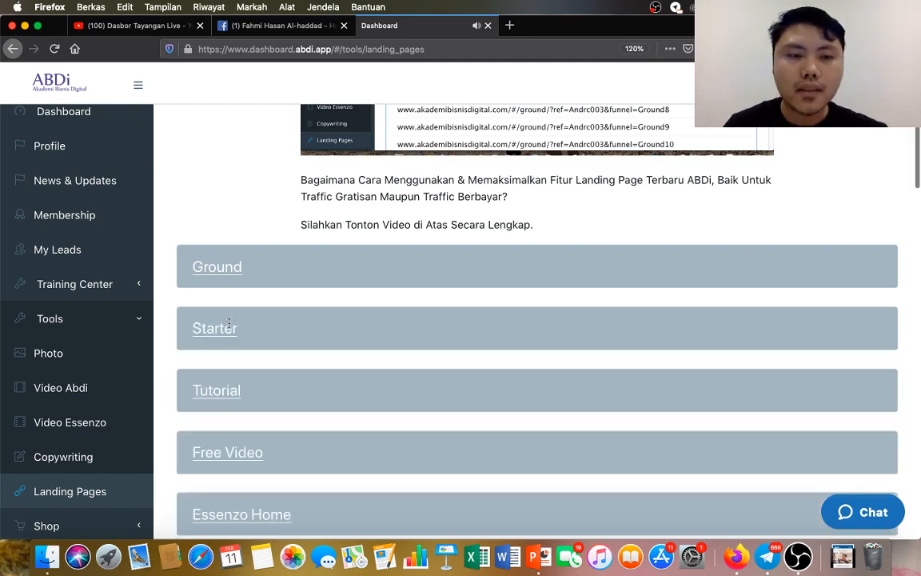
Open the Bitly link management site in a new browser tab.
click(510, 26)
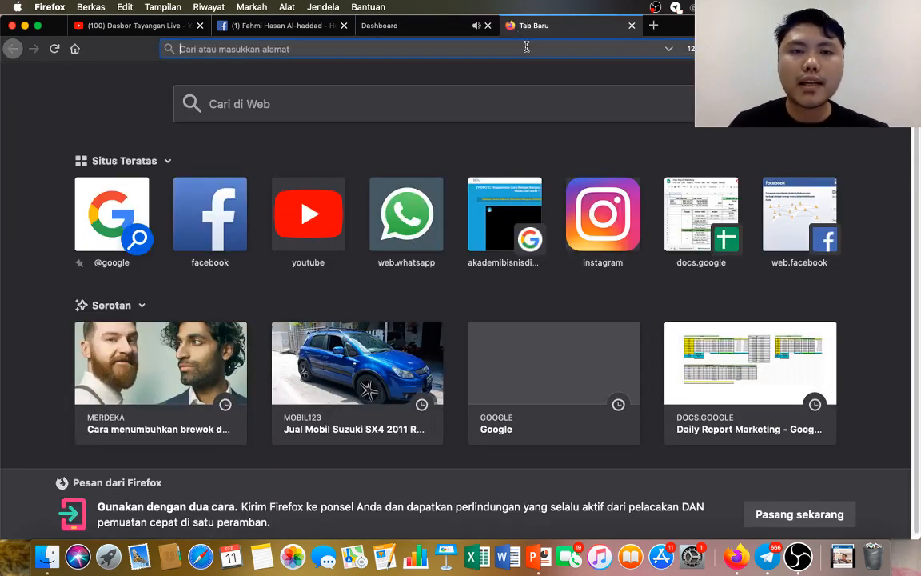
text(b)
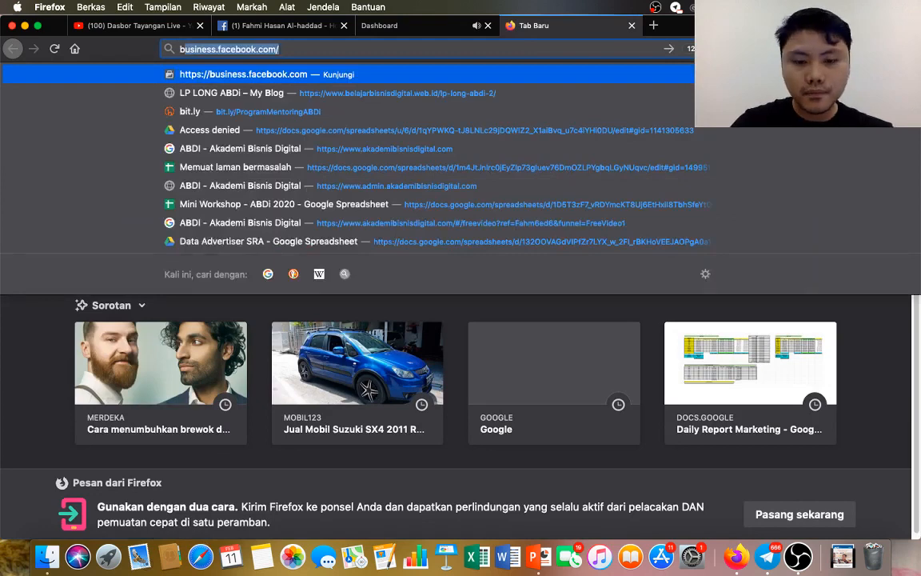
text(it.ly)
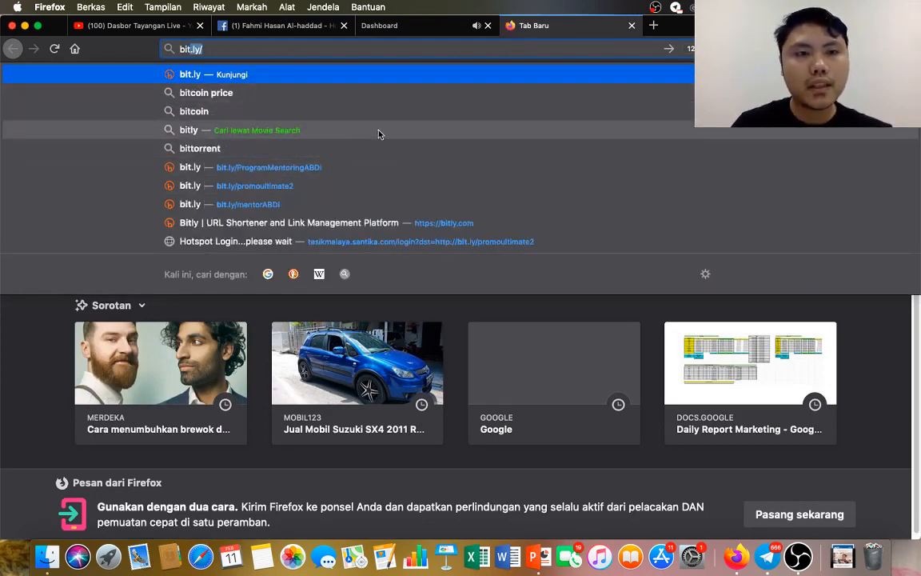
key(BackSpace)
key(BackSpace)
key(BackSpace)
key(BackSpace)
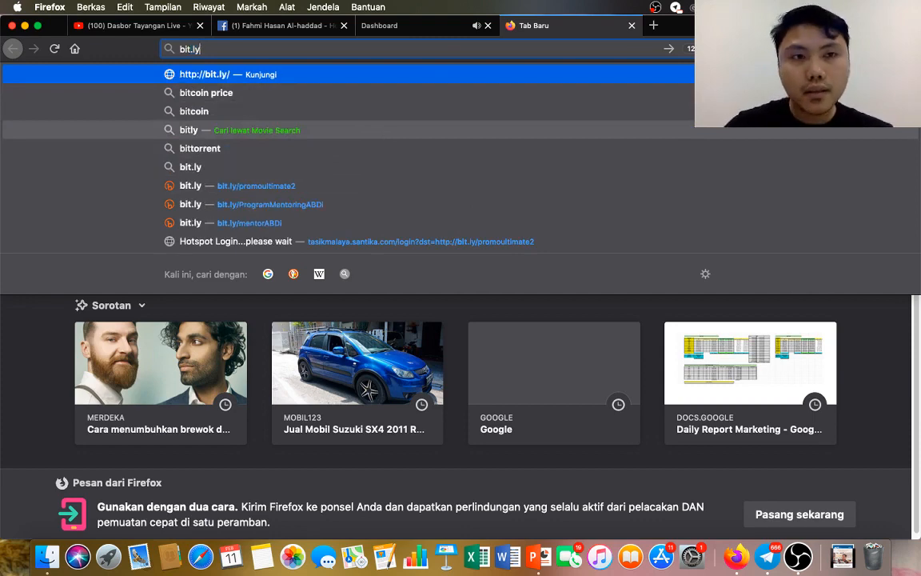
text(ly.com)
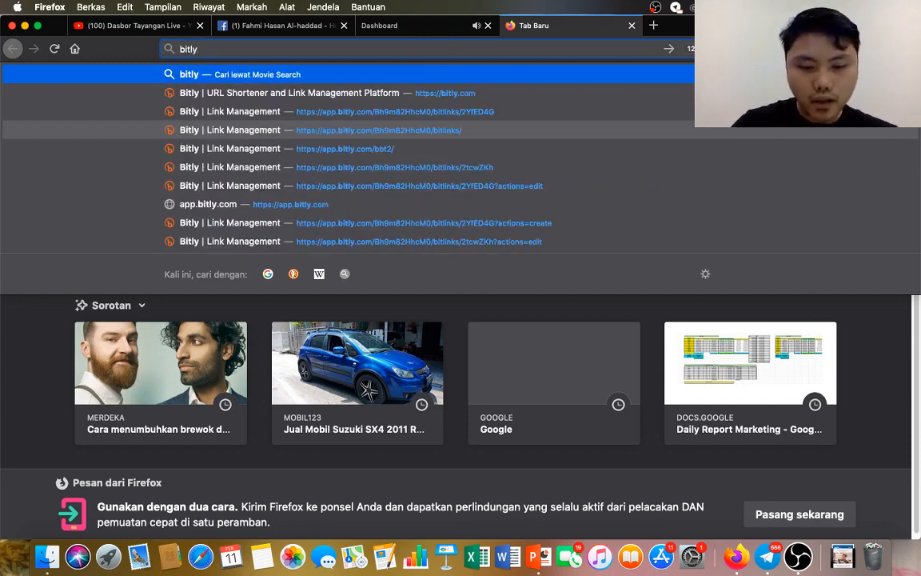
key(Return)
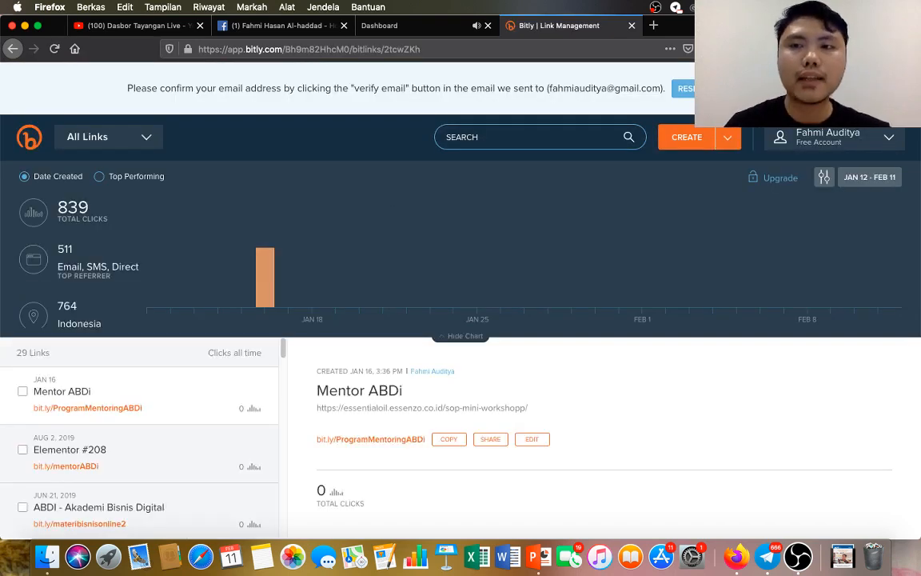
Try to create a bit.ly short link from the copied Starter1 landing page link.
scroll(449, 258, down, 2)
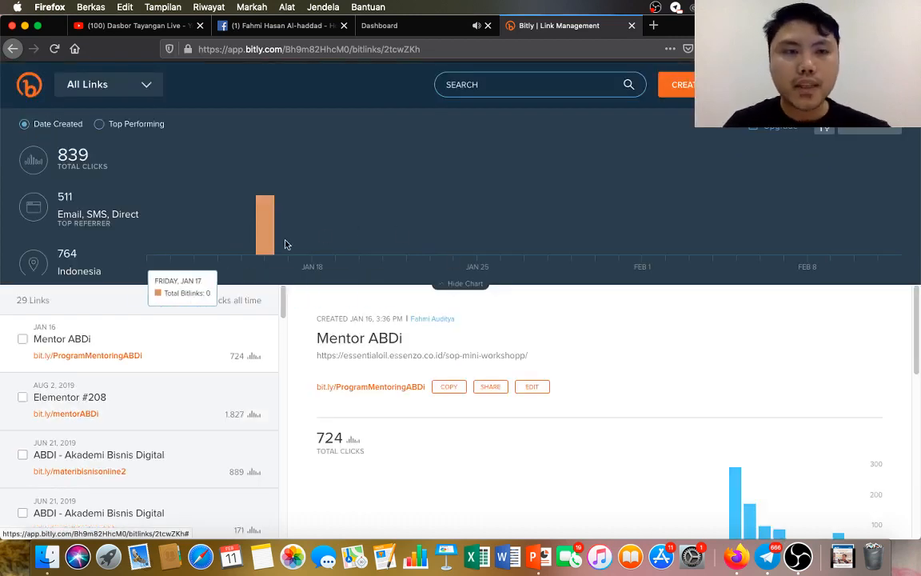
click(675, 84)
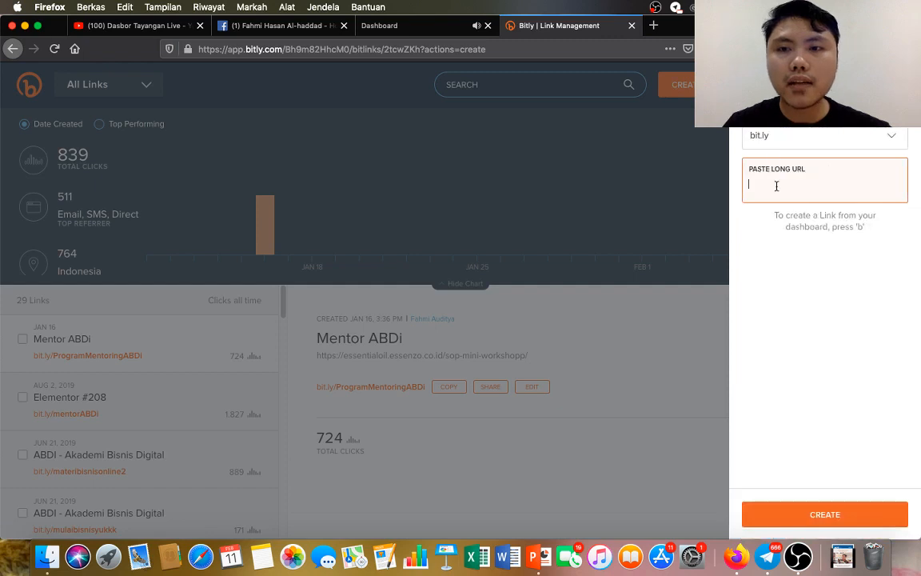
key(super+v)
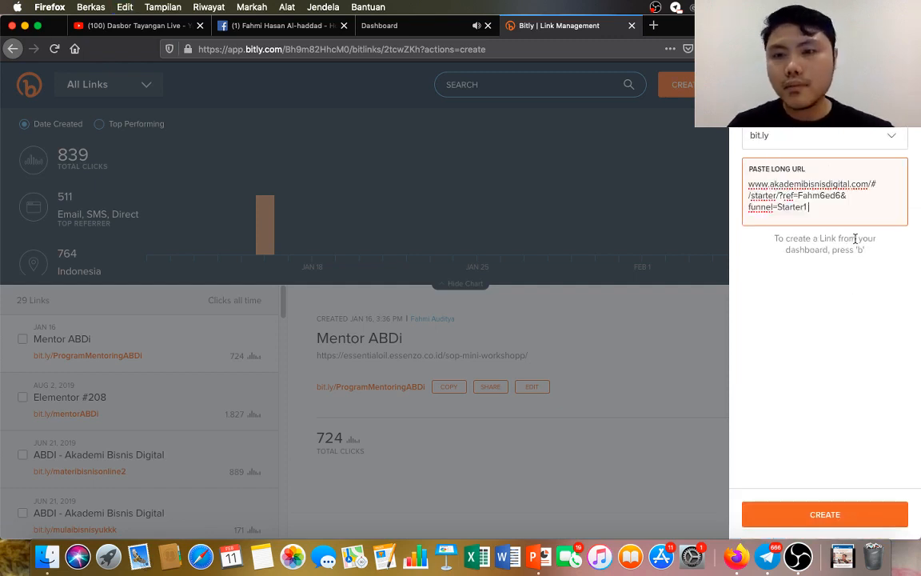
key(Return)
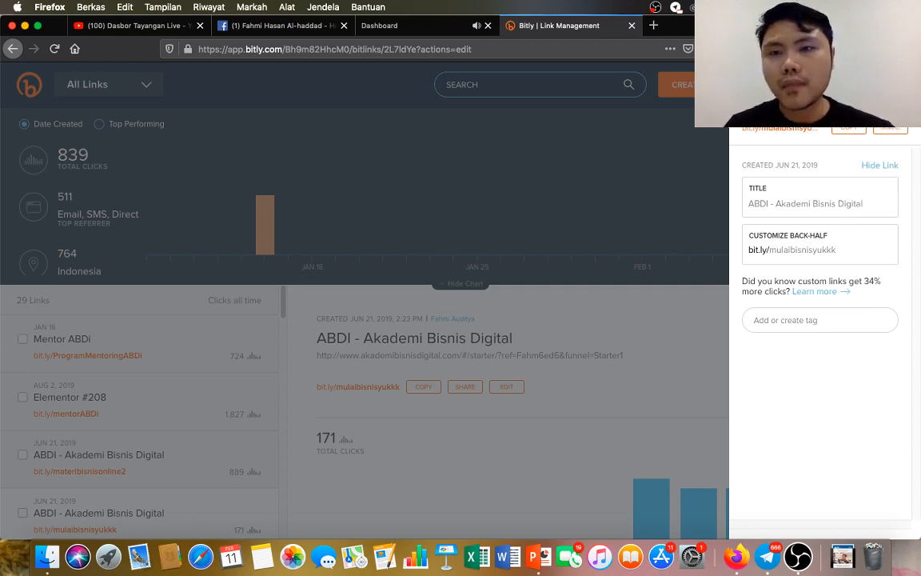
Paste the Starter1 landing page link into a new tab's address, change its funnel value to Pensiunabdi1, and copy the edited link.
click(653, 24)
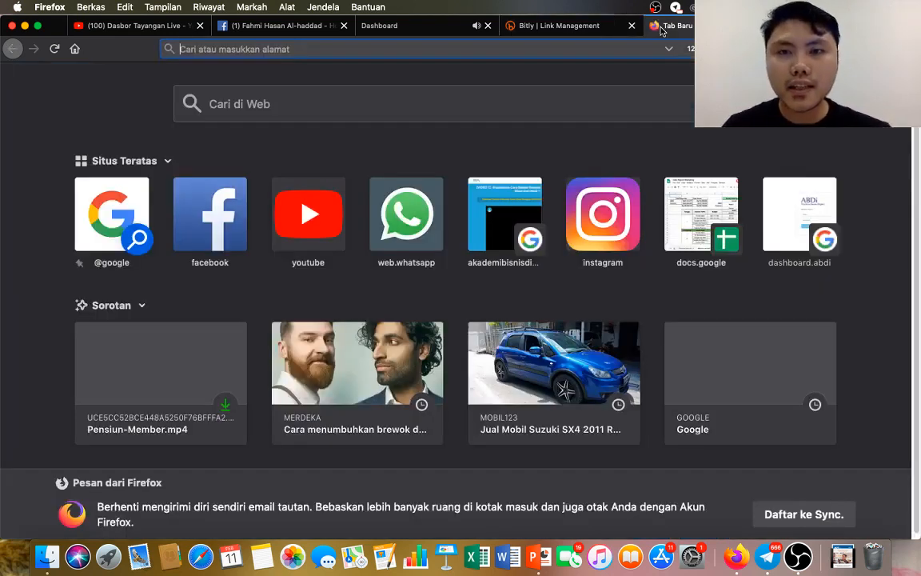
key(super+v)
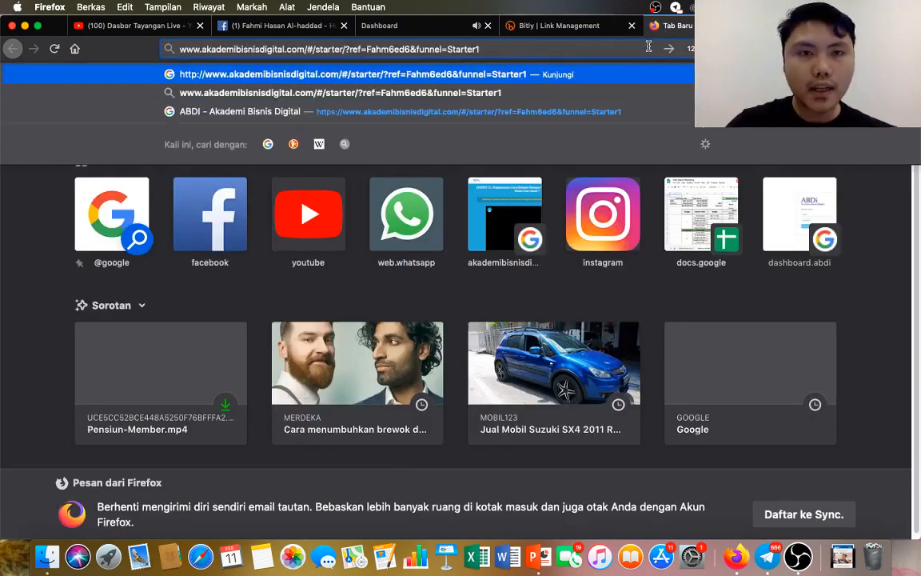
key(BackSpace)
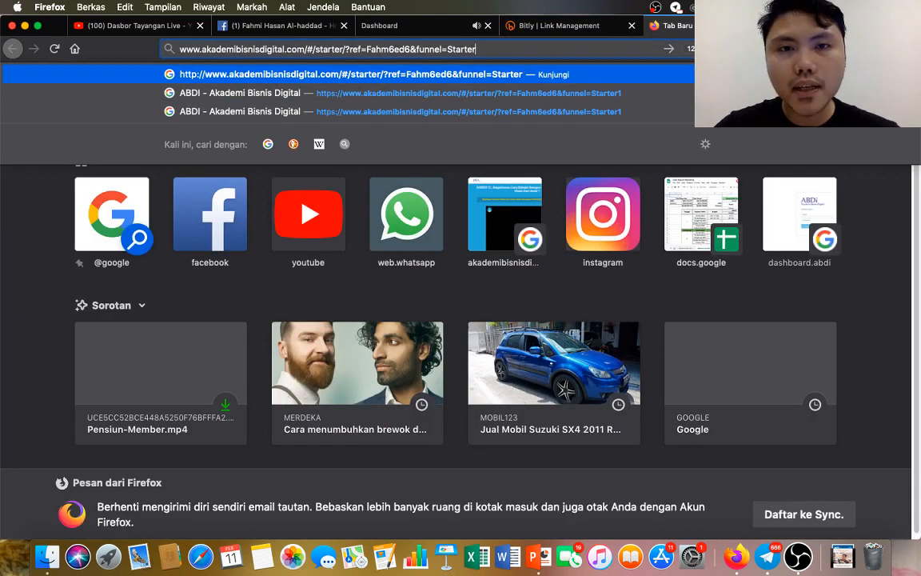
key(BackSpace)
key(BackSpace)
key(BackSpace)
key(BackSpace)
key(BackSpace)
key(BackSpace)
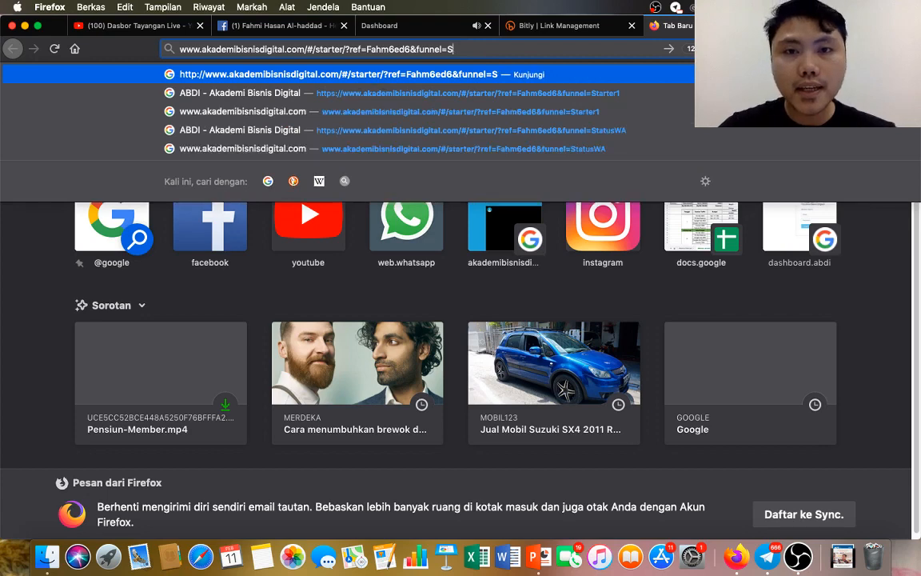
key(BackSpace)
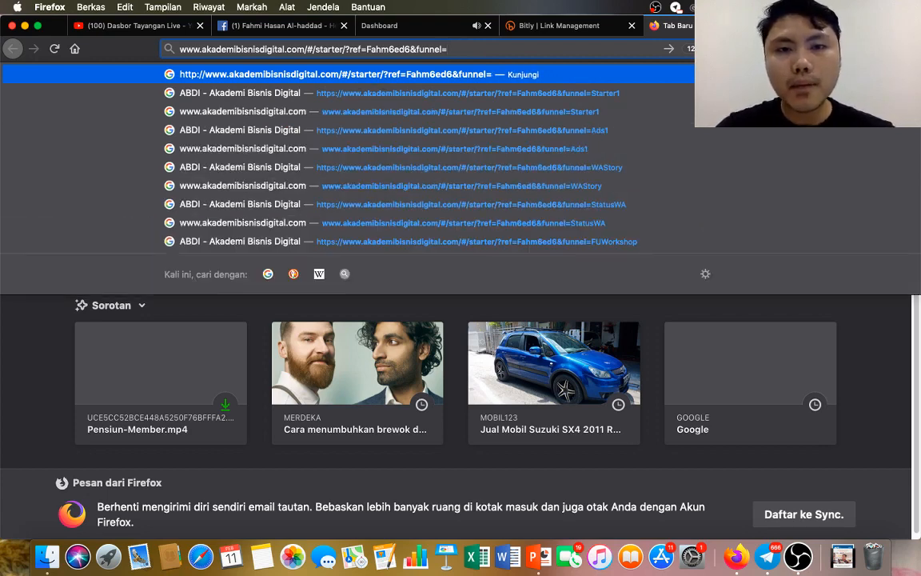
text(ad)
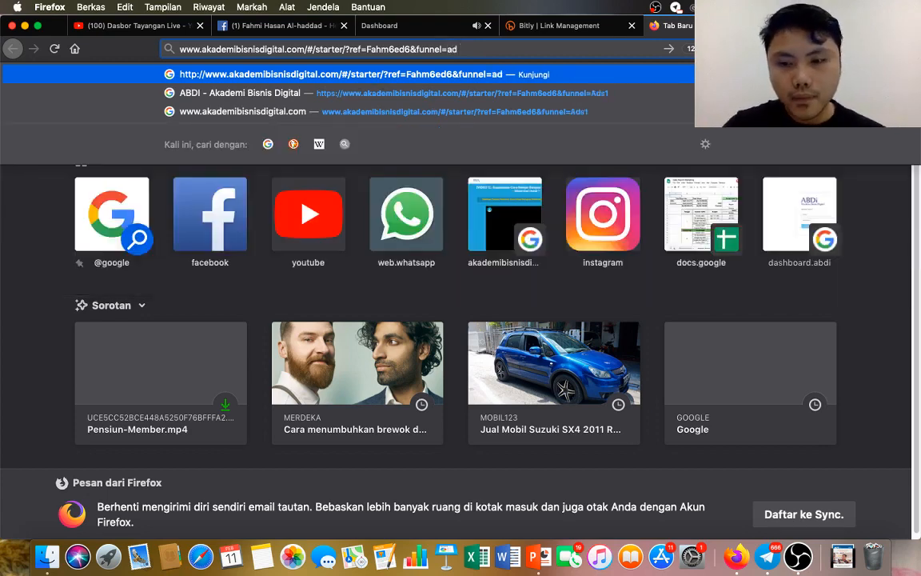
key(BackSpace)
key(BackSpace)
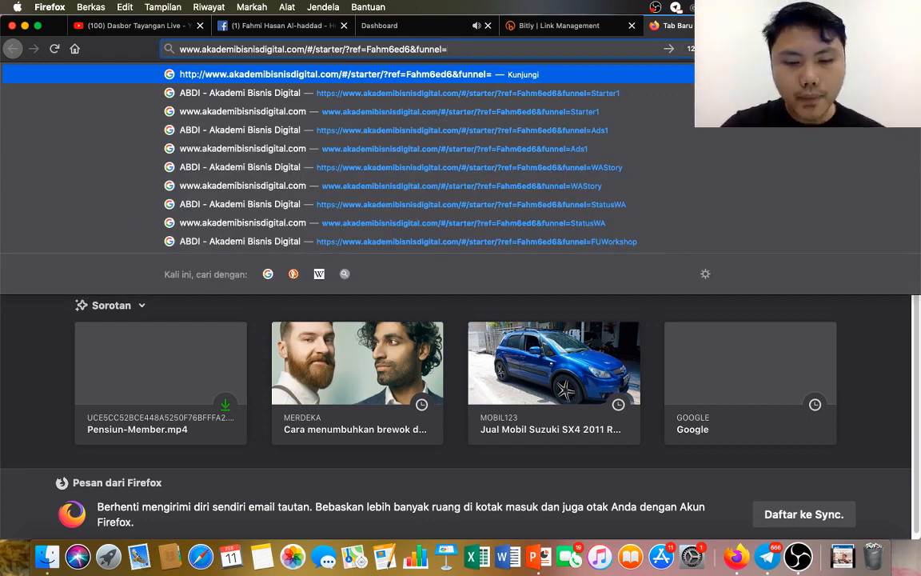
text(Pensiun)
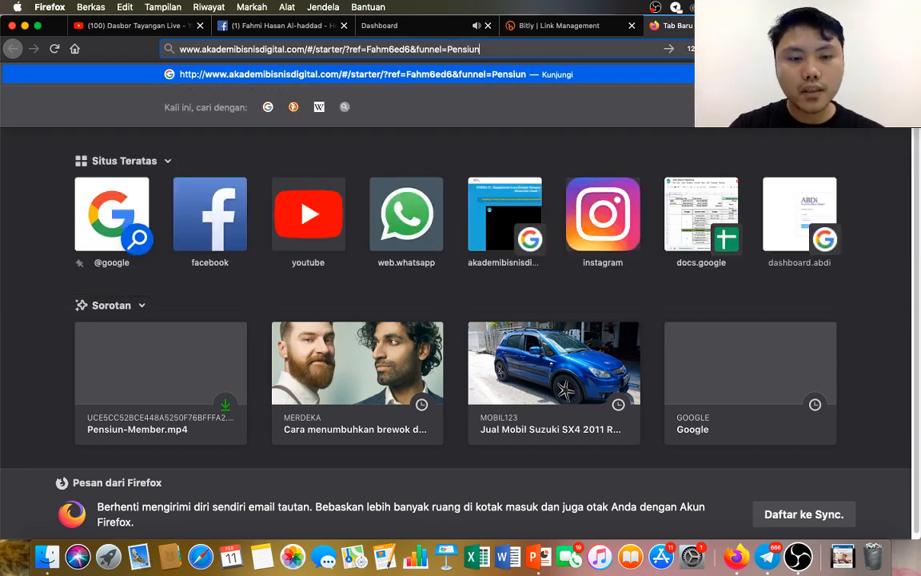
text(abdi1)
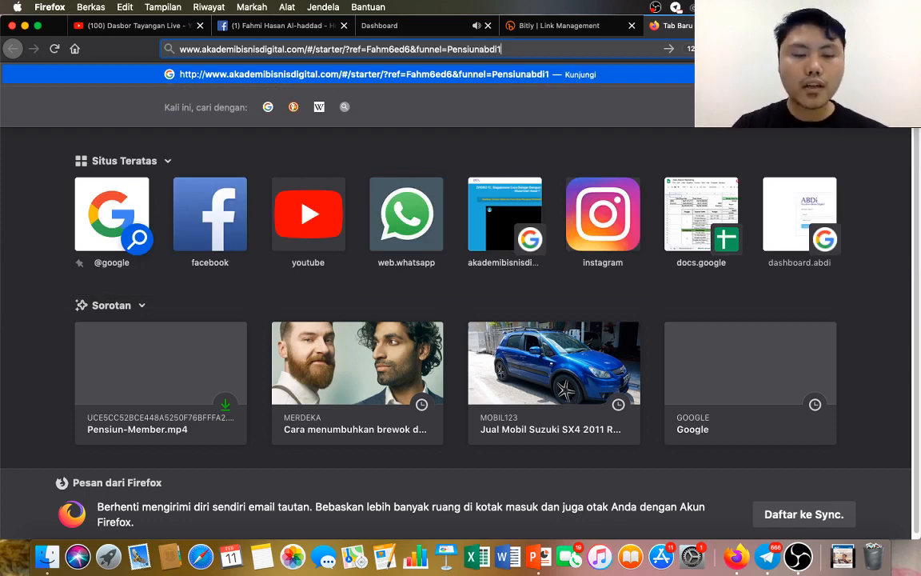
key(super+a)
key(super+c)
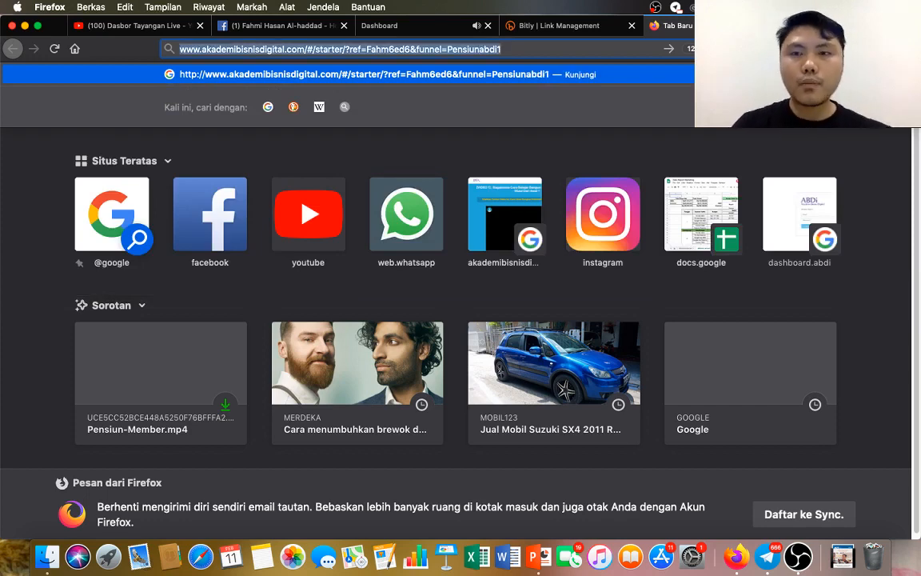
Return to Bitly and create a short link from the edited landing page link with the Pensiunabdi1 funnel.
click(552, 25)
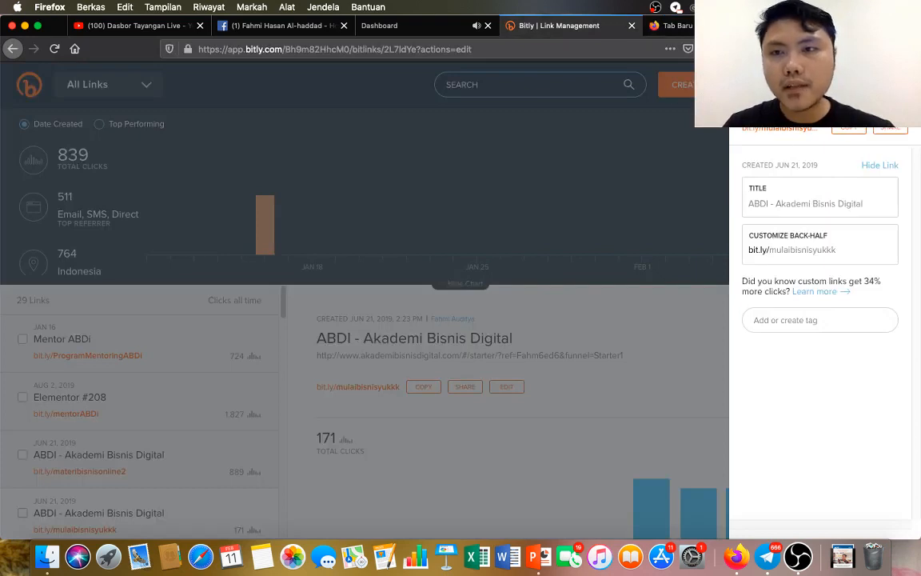
click(689, 97)
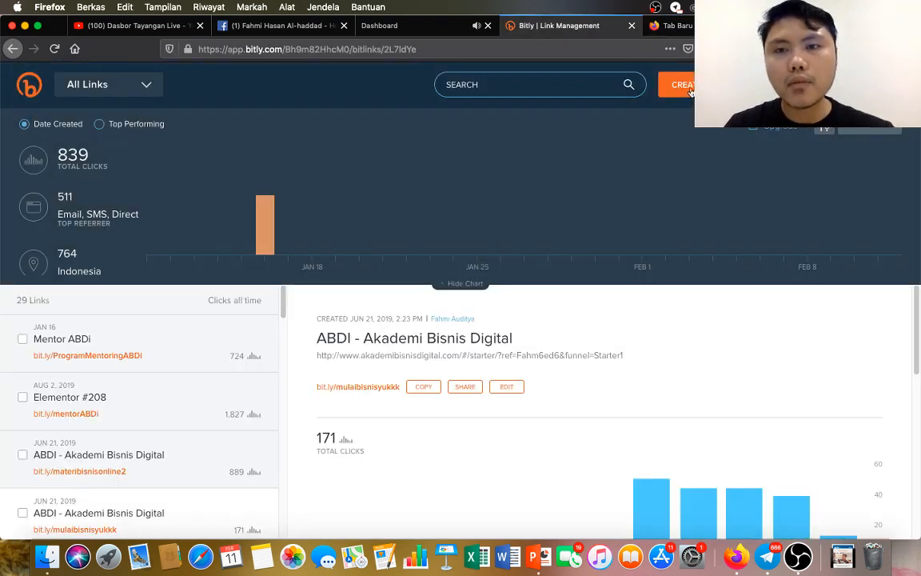
click(686, 86)
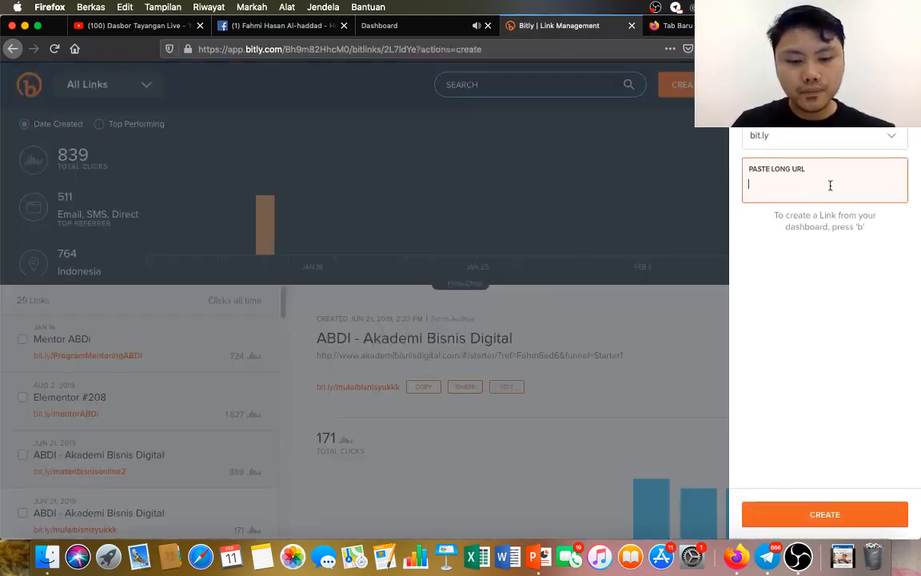
key(super+v)
click(838, 512)
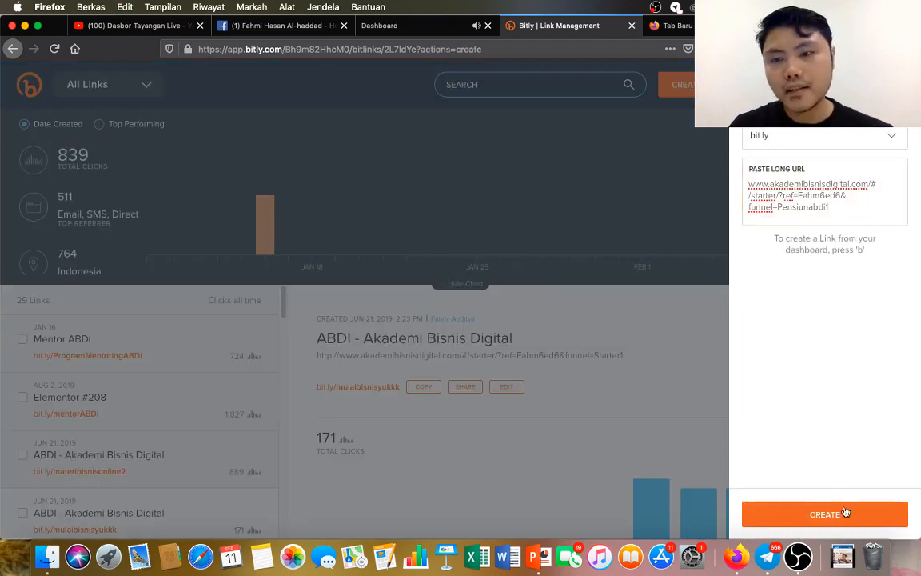
Title the new short link "Starter Pensiun 1".
click(851, 202)
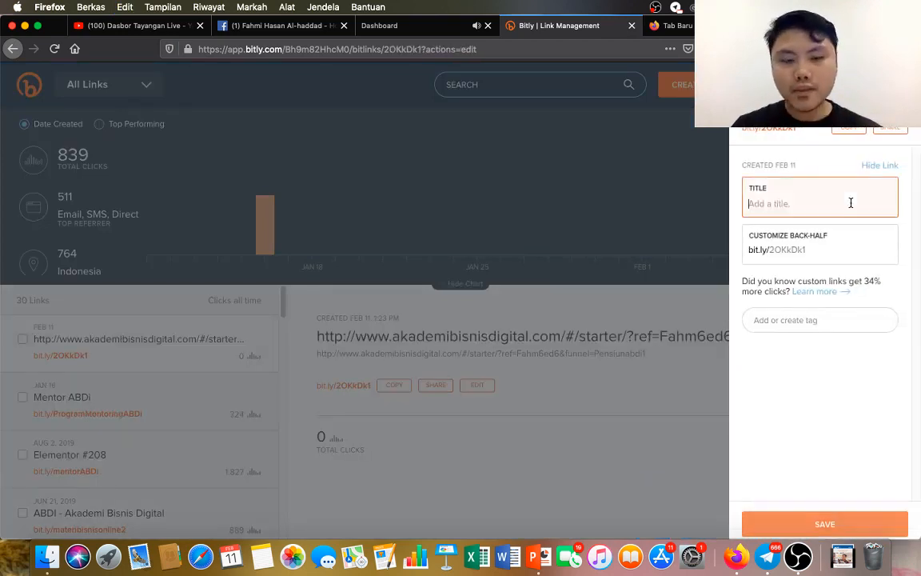
text(Pn)
key(BackSpace)
key(BackSpace)
text(S)
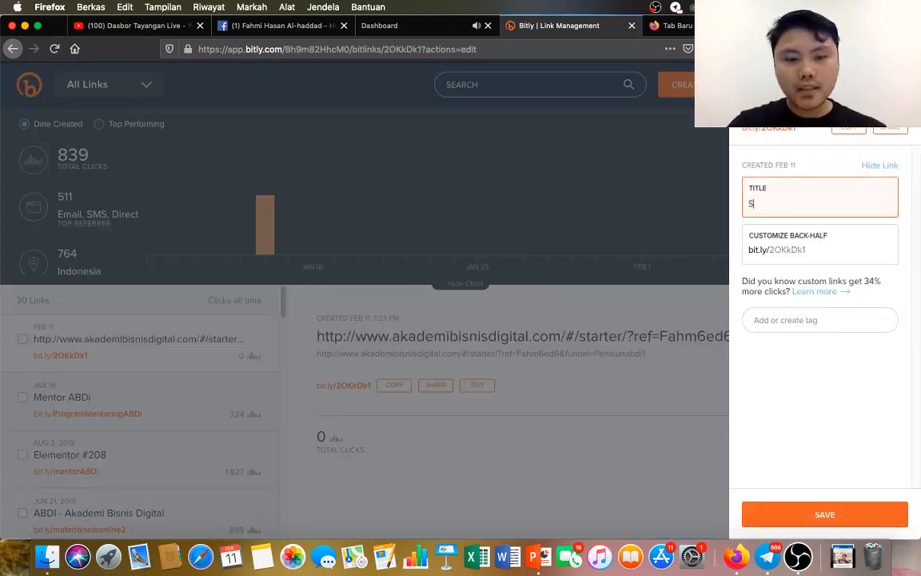
text(tarte)
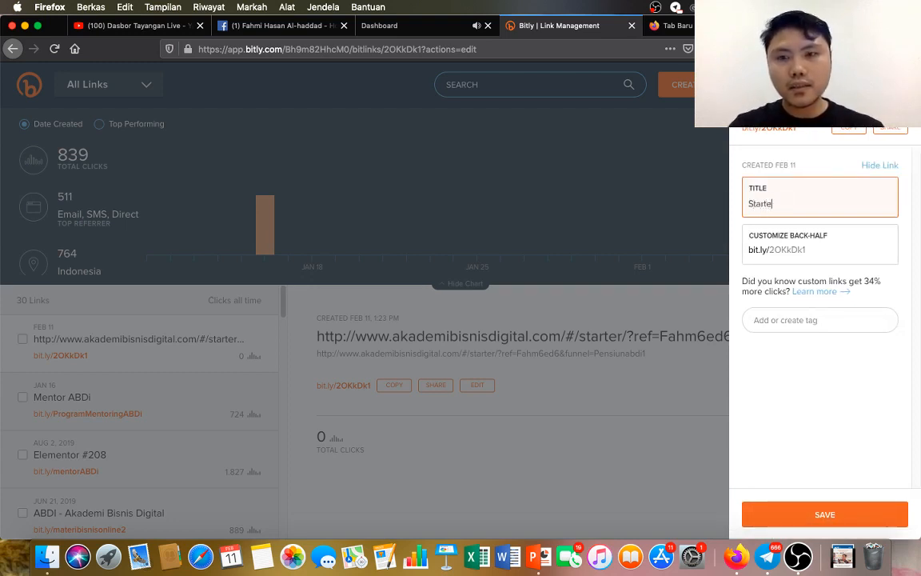
text(r Pensiun 1)
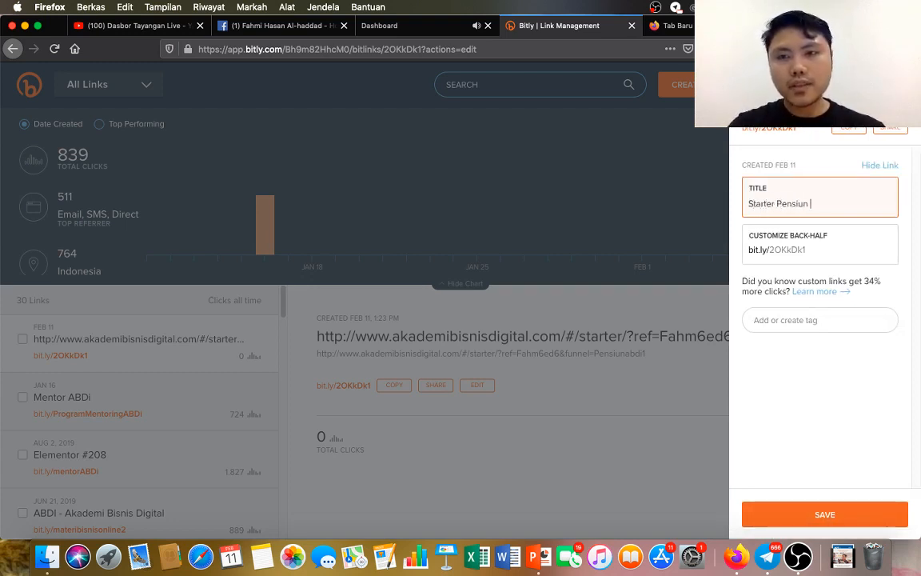
click(852, 248)
key(BackSpace)
key(BackSpace)
key(BackSpace)
key(BackSpace)
key(BackSpace)
key(BackSpace)
key(BackSpace)
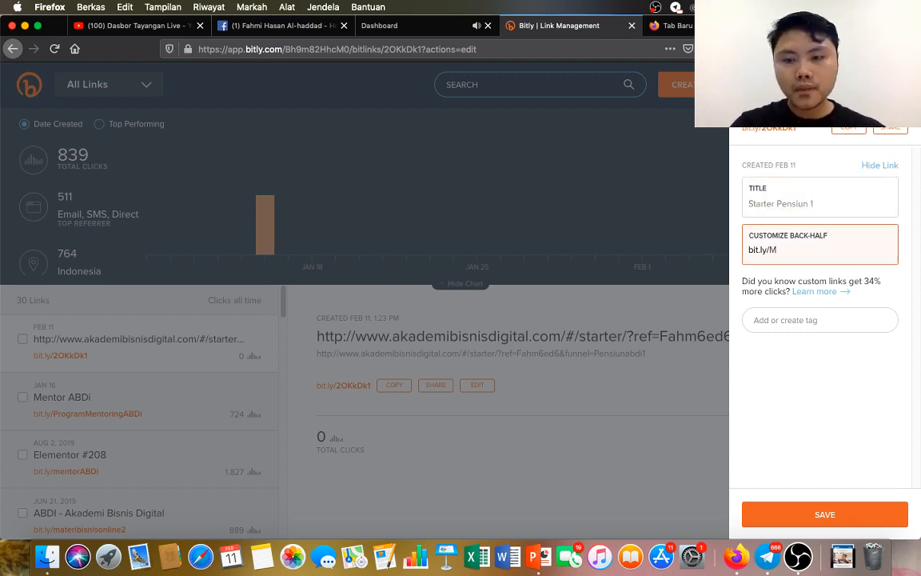
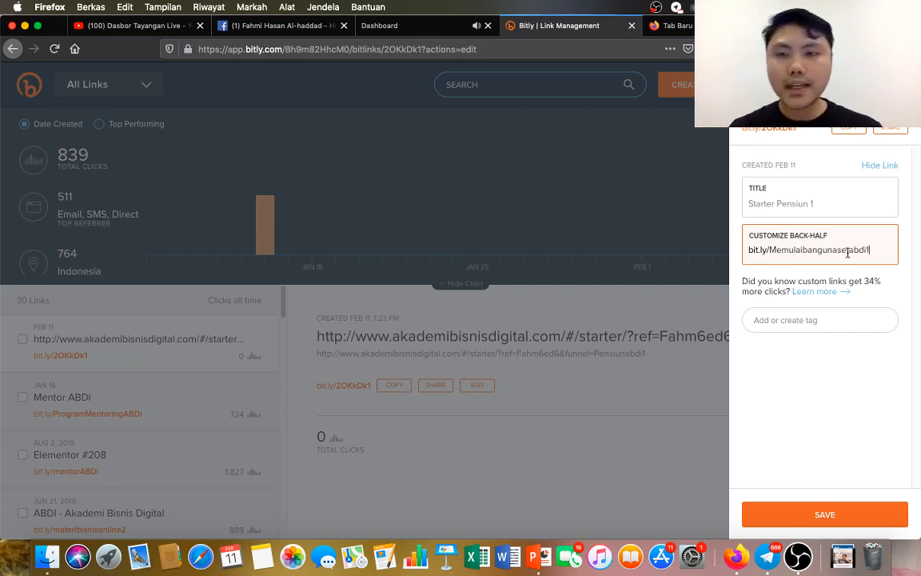
click(860, 514)
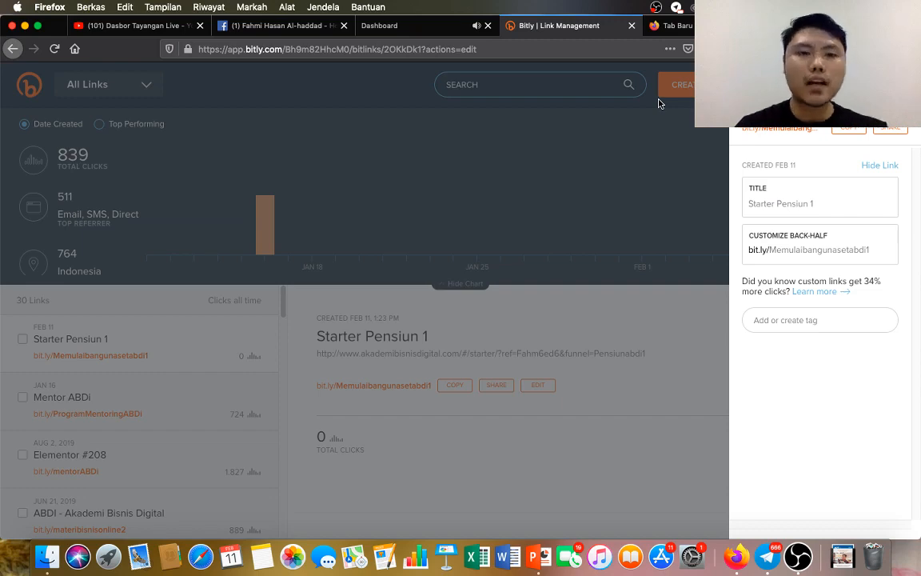
Return to Facebook, go to the home feed and show the option for creating an ad.
click(655, 27)
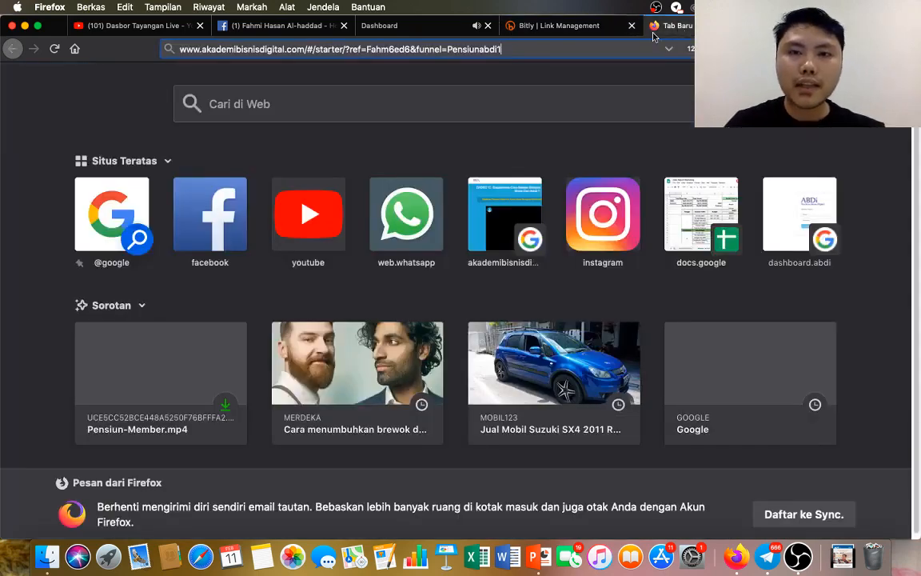
click(369, 27)
click(280, 27)
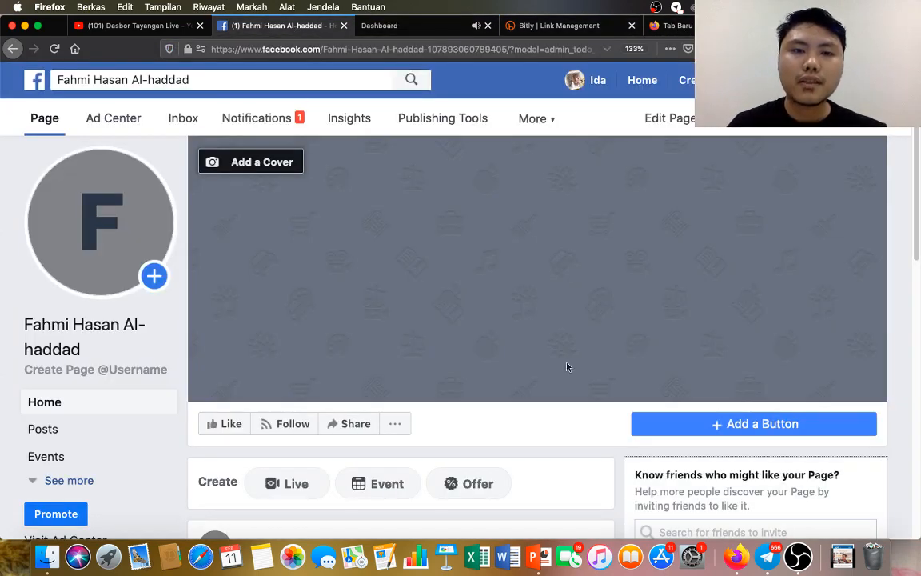
click(645, 82)
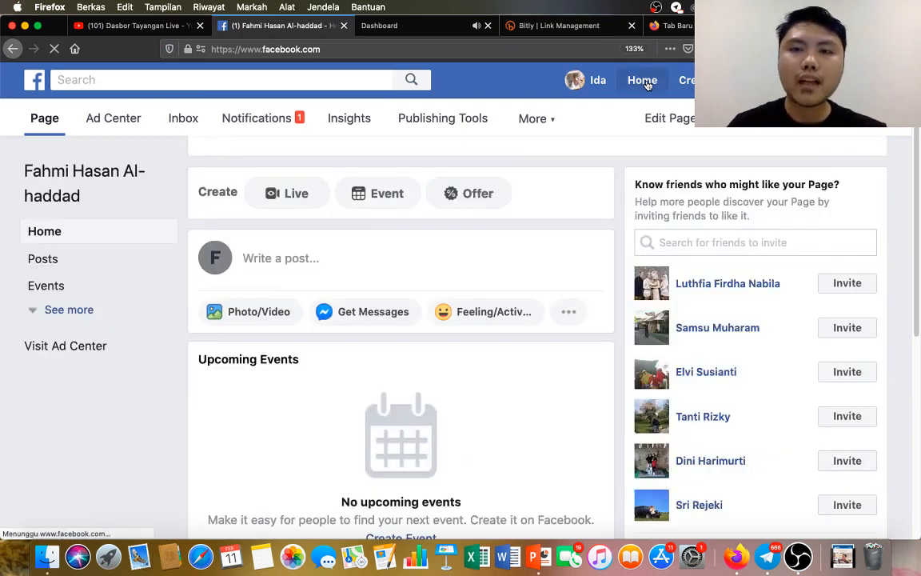
click(685, 80)
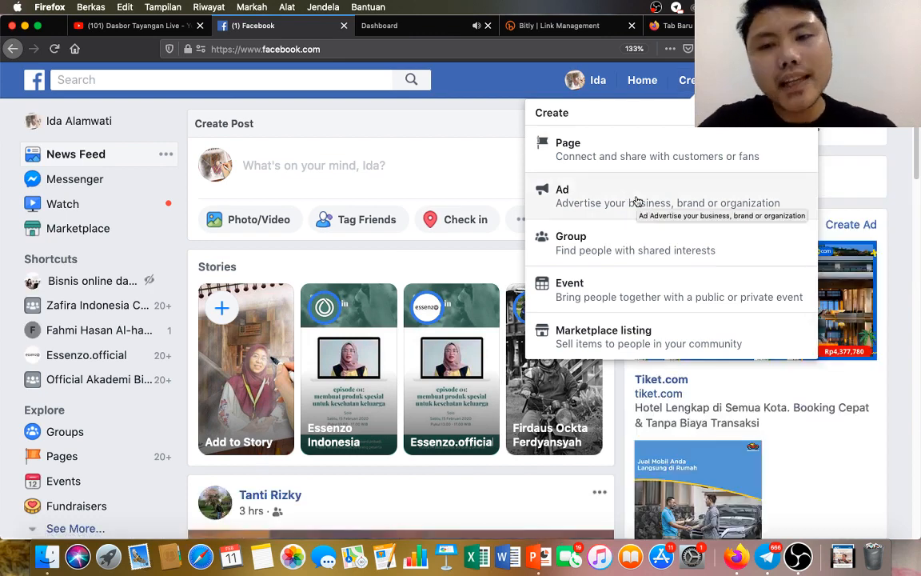
click(635, 200)
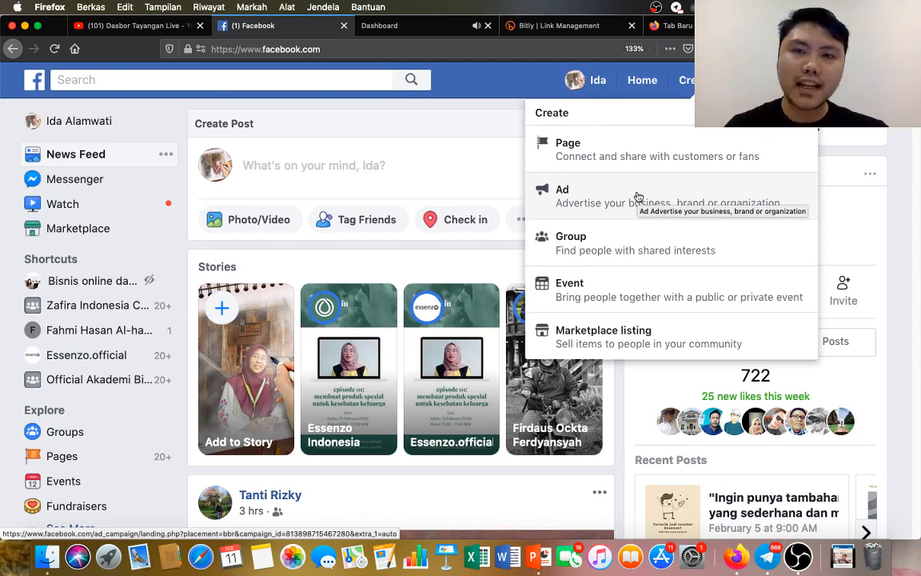
Switch to the Webinar #27 presentation in PowerPoint and start the slide show from slide 4.
key(ctrl+Up)
click(686, 300)
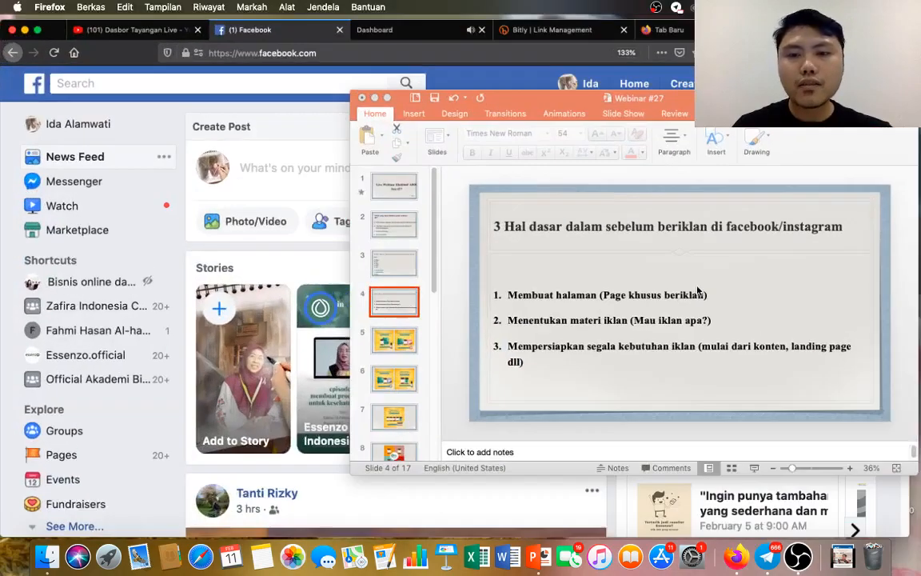
click(754, 472)
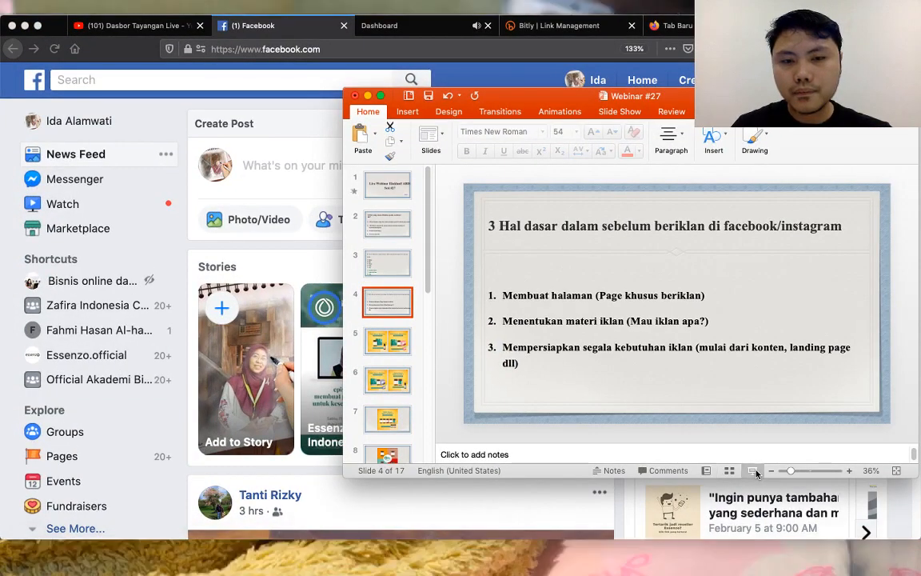